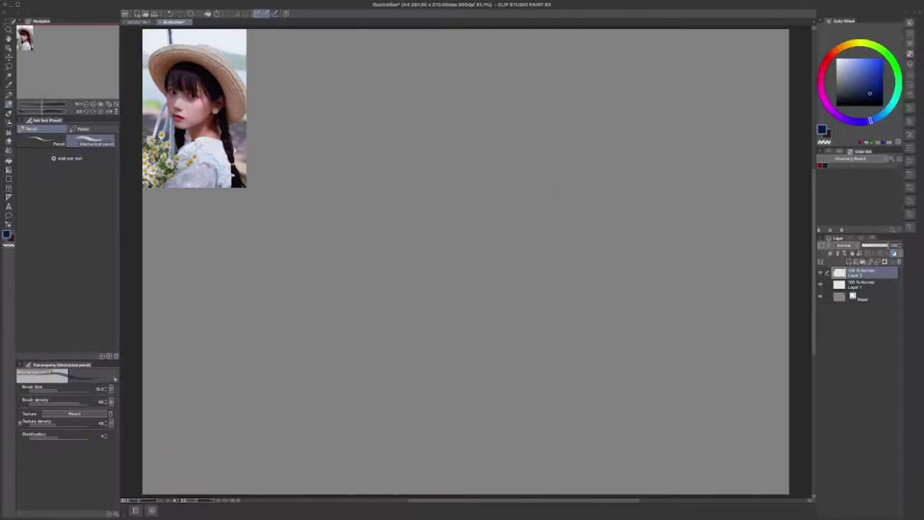
Enlarge the reference photo and place it on the canvas's left half
key("ctrl+t")
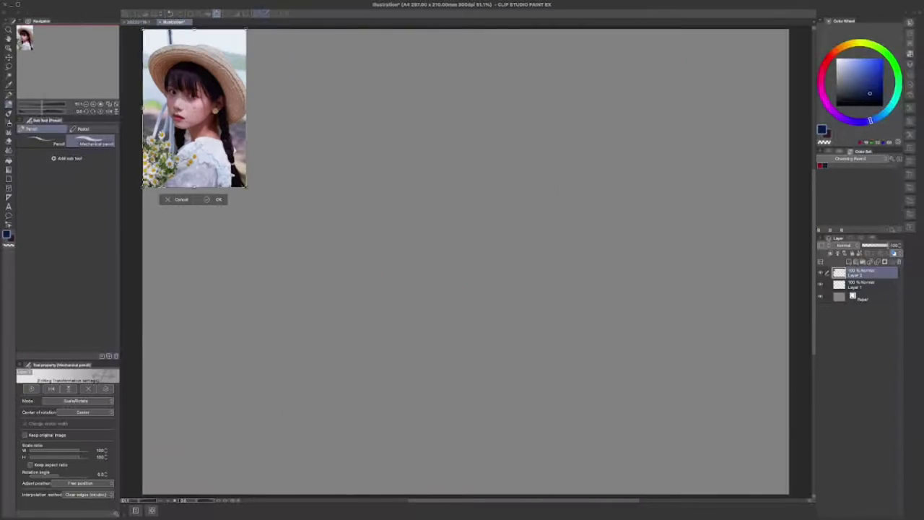
left_click_drag(246, 186, 347, 404)
key("Return")
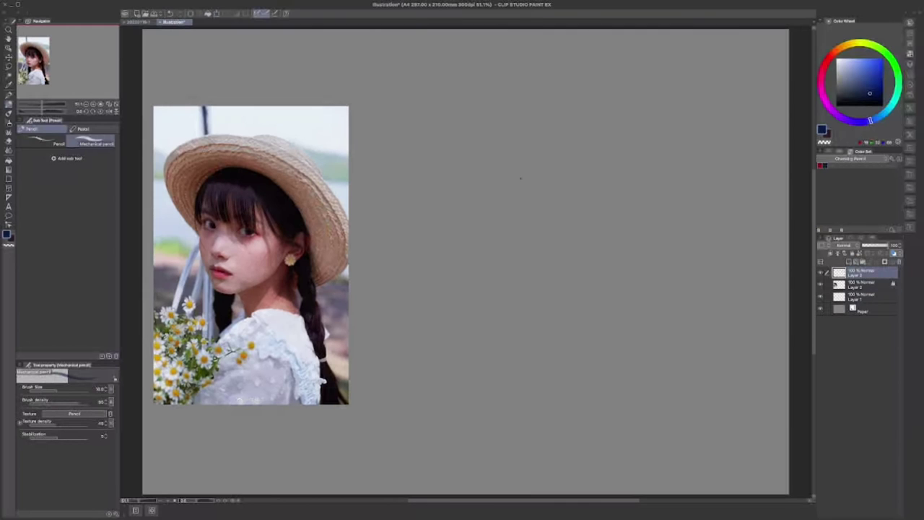
Block in a tall pale blue background beside the photo with the Round Hard Brush and airbrush a blue band across it
key("b")
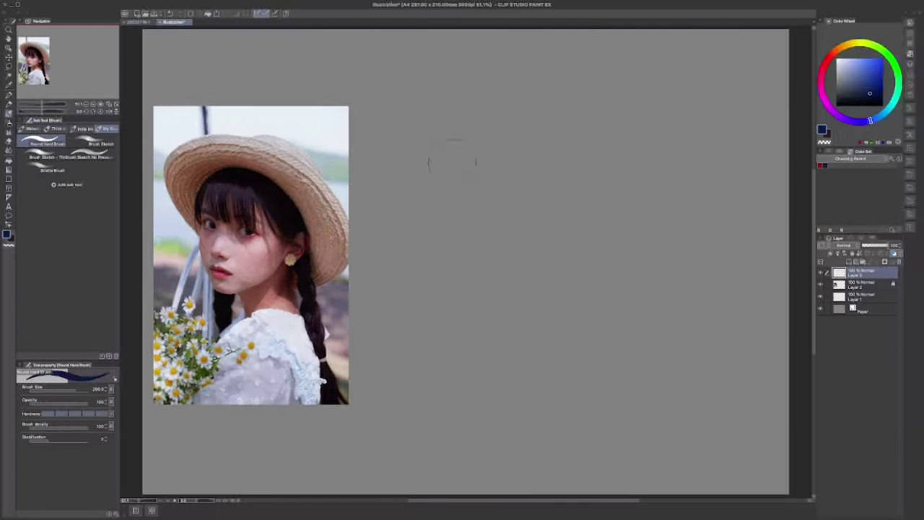
mouse_move(473, 126)
left_mouse_down()
mouse_move(599, 128)
mouse_move(498, 351)
mouse_move(645, 166)
mouse_move(534, 230)
mouse_move(660, 288)
mouse_move(671, 346)
left_mouse_up()
key("b")
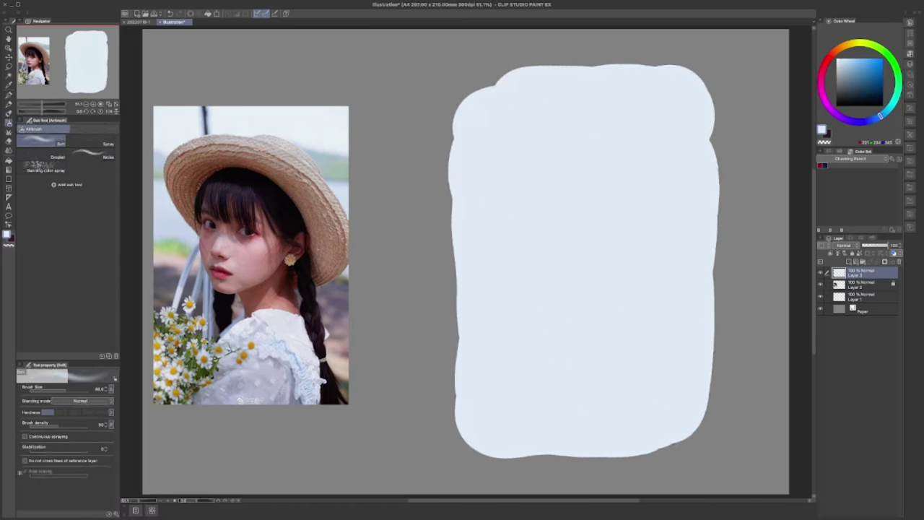
mouse_move(451, 189)
left_mouse_down()
mouse_move(561, 221)
mouse_move(489, 221)
mouse_move(693, 210)
mouse_move(481, 214)
mouse_move(670, 216)
left_mouse_up()
Airbrush a soft crimson band below the blue one and deepen its middle with dark purple
left_click(822, 68)
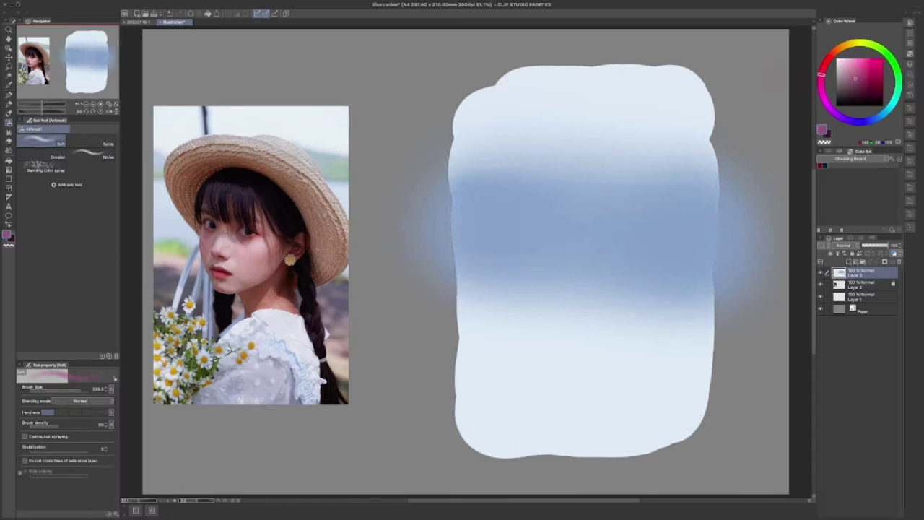
mouse_move(508, 322)
left_mouse_down()
mouse_move(540, 325)
mouse_move(588, 381)
mouse_move(649, 339)
left_mouse_up()
left_click(488, 325, "alt")
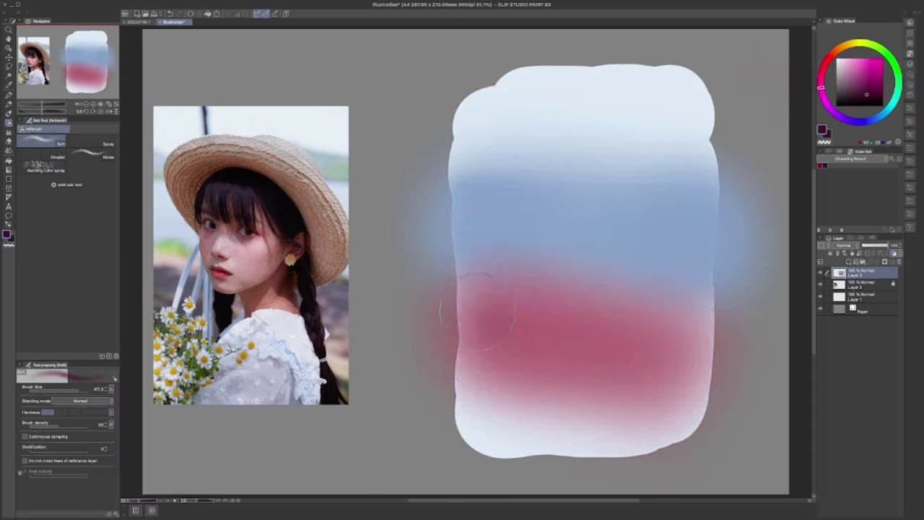
mouse_move(488, 325)
left_mouse_down()
mouse_move(578, 351)
mouse_move(671, 357)
left_mouse_up()
Airbrush bright green patches along the edges of the blue band and grey-blue shading above it
key("x")
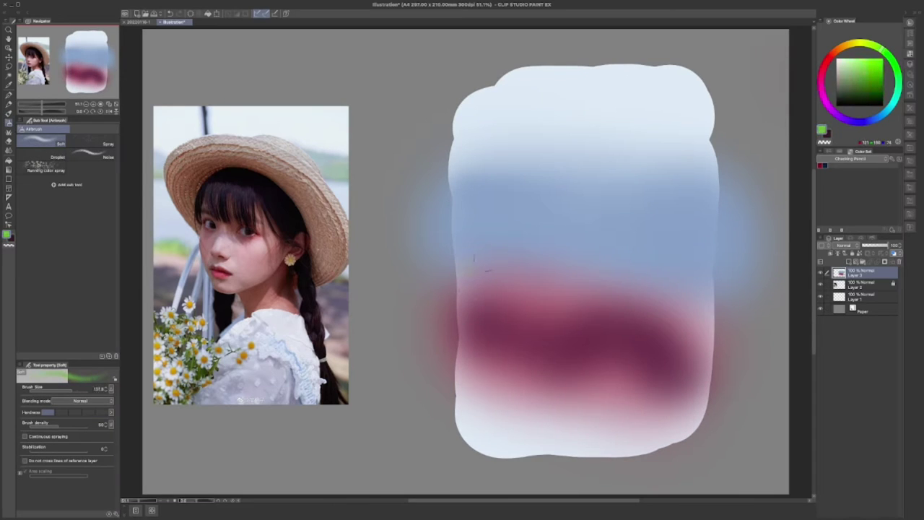
left_click_drag(455, 166, 480, 168)
left_click_drag(636, 159, 714, 160)
left_click(476, 216, "alt")
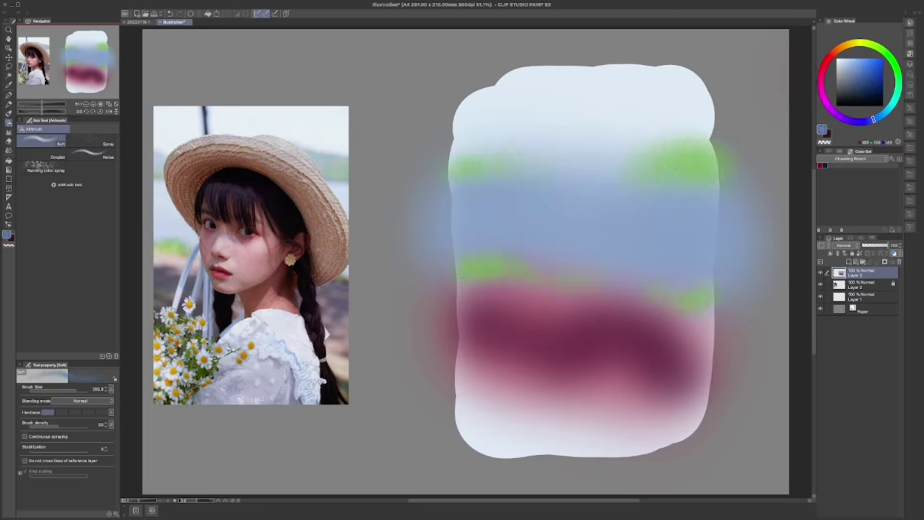
mouse_move(455, 141)
left_mouse_down()
mouse_move(647, 133)
mouse_move(592, 148)
left_mouse_up()
Airbrush a dark green patch over the background's lower-right corner
key("x")
key("bracketright")
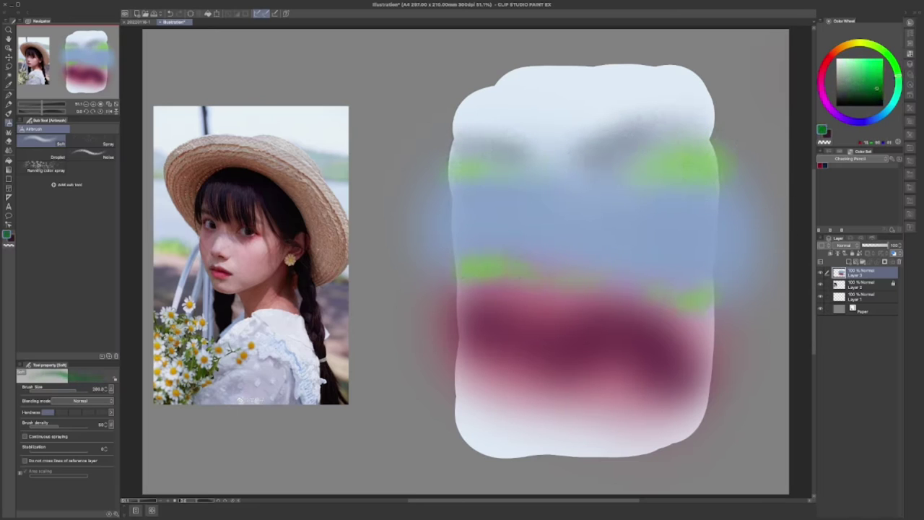
left_click_drag(704, 425, 681, 423)
Add a new layer and block in the head, neck and shoulders in a flat skin tone with the Round Hard Brush
key("ctrl+shift+n")
key("b")
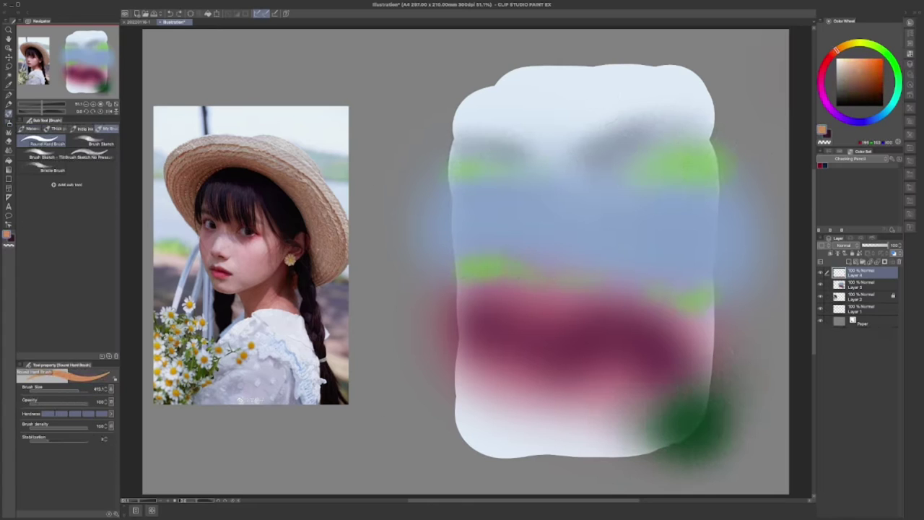
left_click(288, 238, "alt")
left_click_drag(326, 164, 307, 389)
key("ctrl+z")
mouse_move(570, 274)
left_mouse_down()
mouse_move(588, 227)
mouse_move(618, 299)
mouse_move(588, 181)
mouse_move(635, 386)
mouse_move(578, 339)
mouse_move(598, 165)
left_mouse_up()
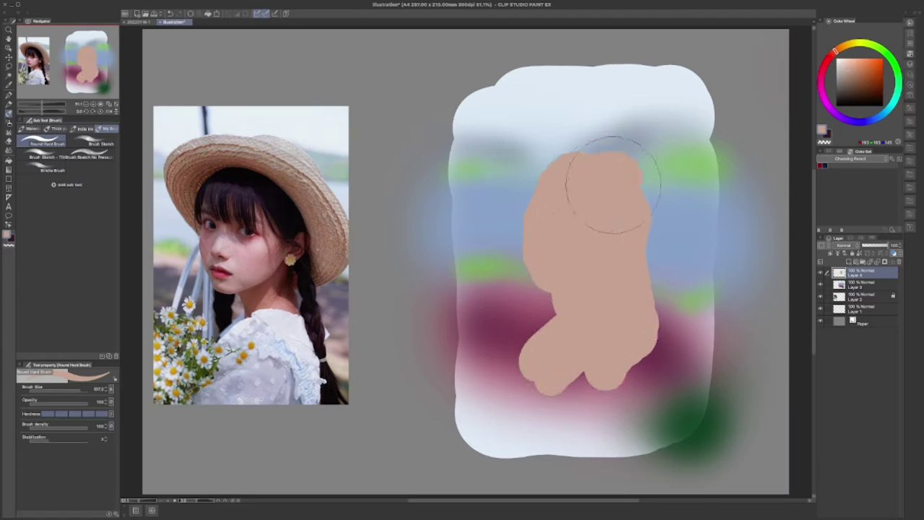
Block in the blouse in pale bluish white and add thin strap strokes beside the neck
left_click(592, 108, "alt")
mouse_move(527, 376)
left_mouse_down()
mouse_move(635, 340)
mouse_move(671, 404)
left_mouse_up()
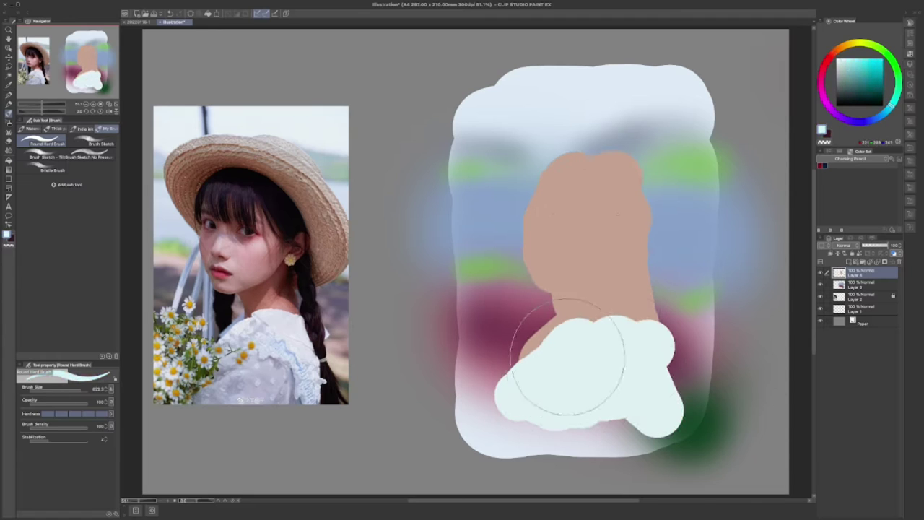
mouse_move(527, 282)
left_mouse_down()
mouse_move(505, 339)
mouse_move(519, 318)
left_mouse_up()
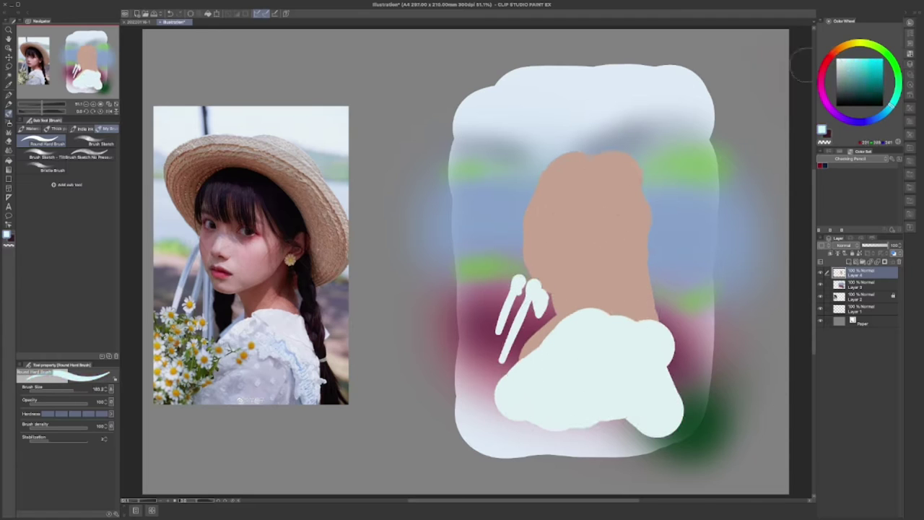
Block in the fringe, the long right braid and the short left hair mass in very dark brown
left_click(821, 166)
mouse_move(541, 209)
left_mouse_down()
mouse_move(614, 166)
mouse_move(689, 415)
left_mouse_up()
left_click_drag(559, 285, 545, 310)
mouse_move(566, 184)
left_mouse_down()
mouse_move(615, 198)
mouse_move(564, 189)
mouse_move(608, 165)
mouse_move(650, 192)
mouse_move(556, 181)
left_mouse_up()
Block in the wide straw hat in tan around the hair and touch up the dark braid beside the neck
left_click(873, 69)
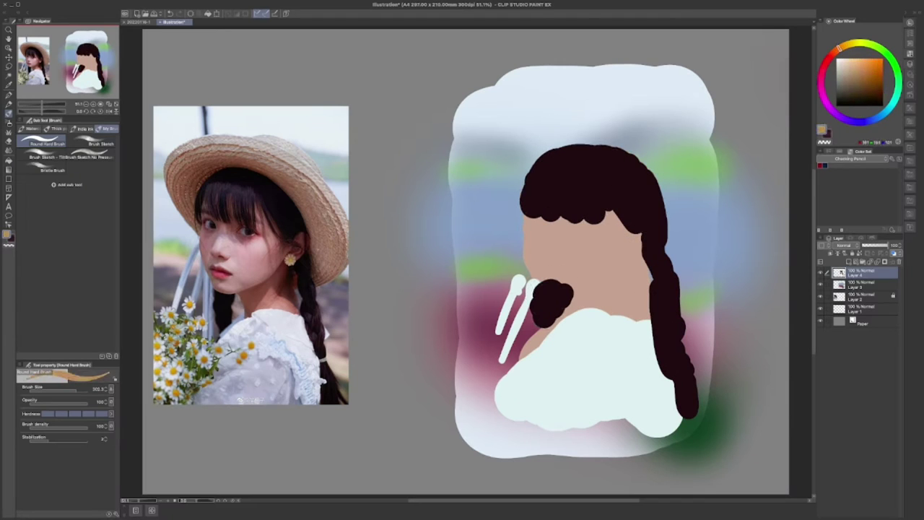
left_click_drag(310, 105, 364, 202)
key("ctrl+z")
mouse_move(541, 165)
left_mouse_down()
mouse_move(513, 178)
mouse_move(524, 148)
mouse_move(610, 145)
mouse_move(582, 142)
mouse_move(664, 195)
mouse_move(686, 249)
mouse_move(598, 119)
mouse_move(656, 137)
mouse_move(667, 168)
mouse_move(620, 151)
mouse_move(537, 180)
left_mouse_up()
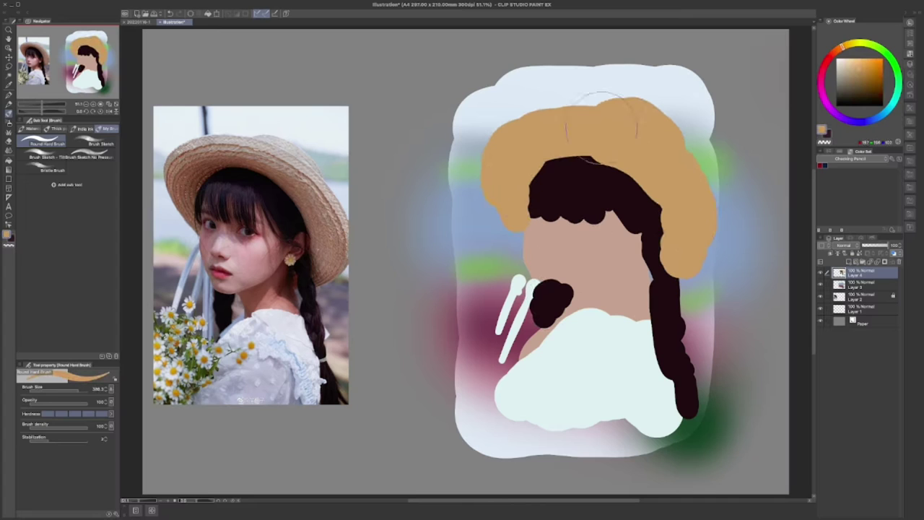
mouse_move(476, 167)
left_mouse_down()
mouse_move(510, 206)
mouse_move(552, 103)
left_mouse_up()
left_click(661, 220, "alt")
left_click_drag(649, 195, 649, 295)
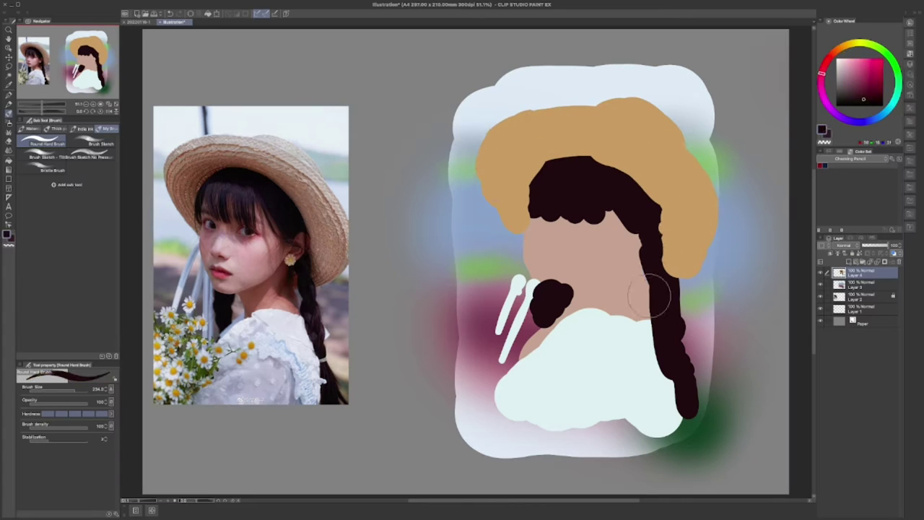
Paint reddish-brown shadow shapes under the fringe and on the ear and neck with the Round mixing brush
left_click(55, 128)
key("ctrl+minus")
key("ctrl+minus")
key("ctrl+minus")
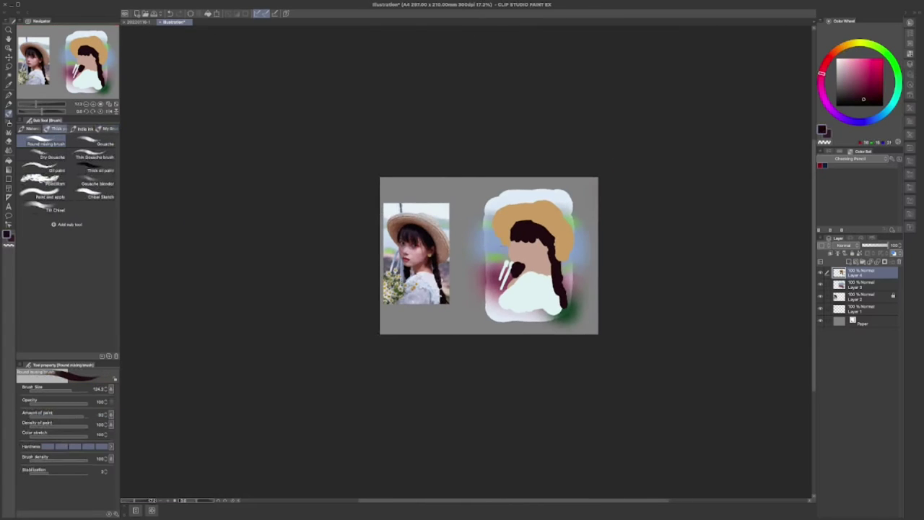
left_click(548, 243, "alt")
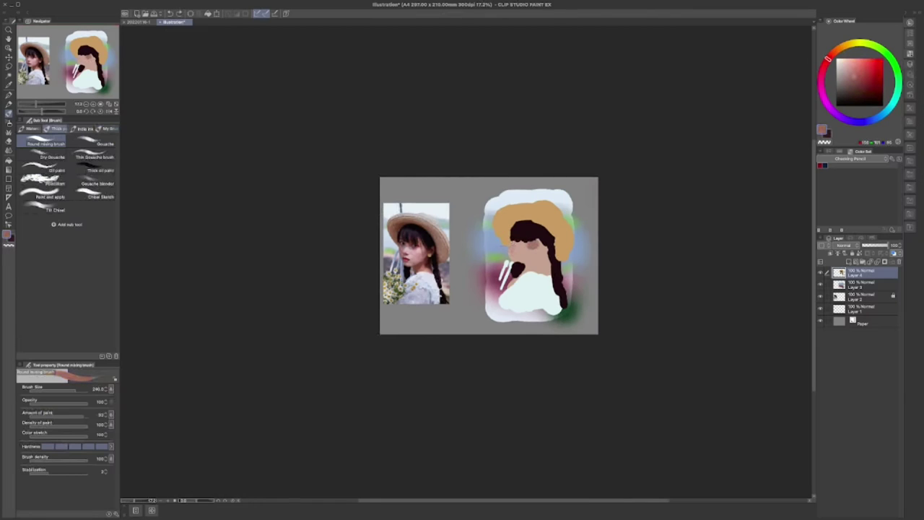
key("b")
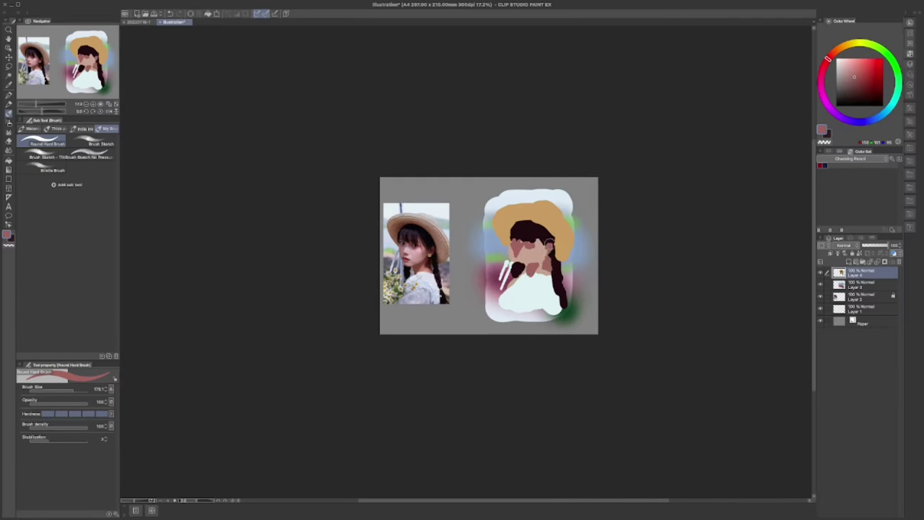
Add light skin highlights on the nose, cheek, upper lip and neck with the Round Hard Brush
scroll(553, 219, "up", 5)
key("b")
left_click(549, 257, "alt")
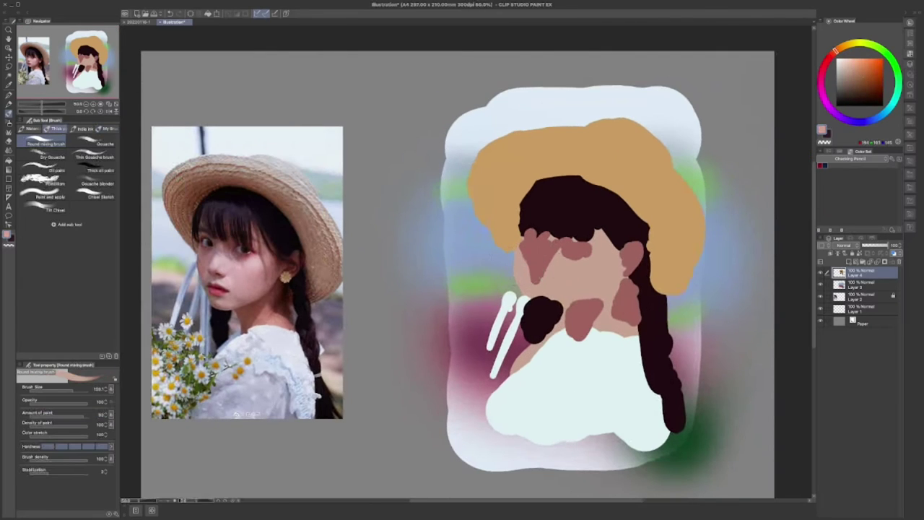
key("b")
mouse_move(540, 254)
left_mouse_down()
mouse_move(550, 280)
mouse_move(596, 273)
left_mouse_up()
left_click_drag(555, 284, 567, 293)
left_click_drag(608, 329, 626, 335)
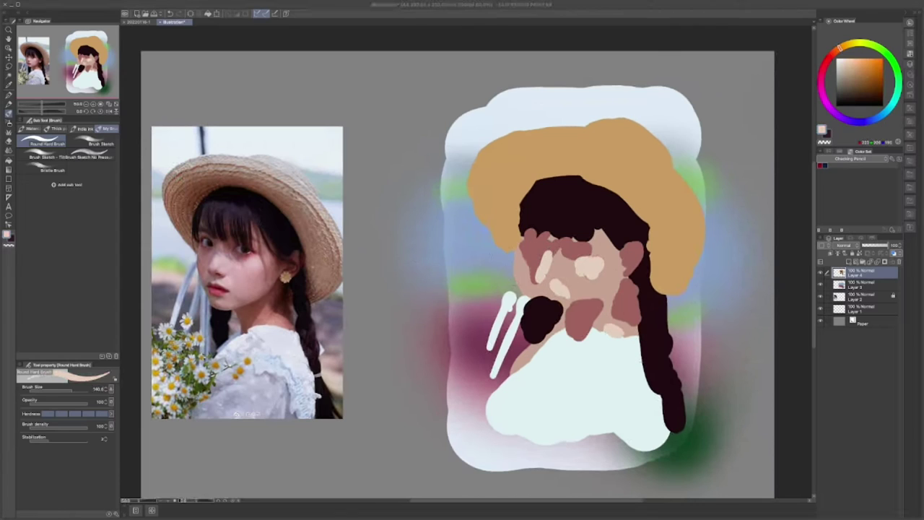
Blend the nose and eye-socket tones with the Round mixing brush and paint the mouth and jaw area over the left hair
key("b")
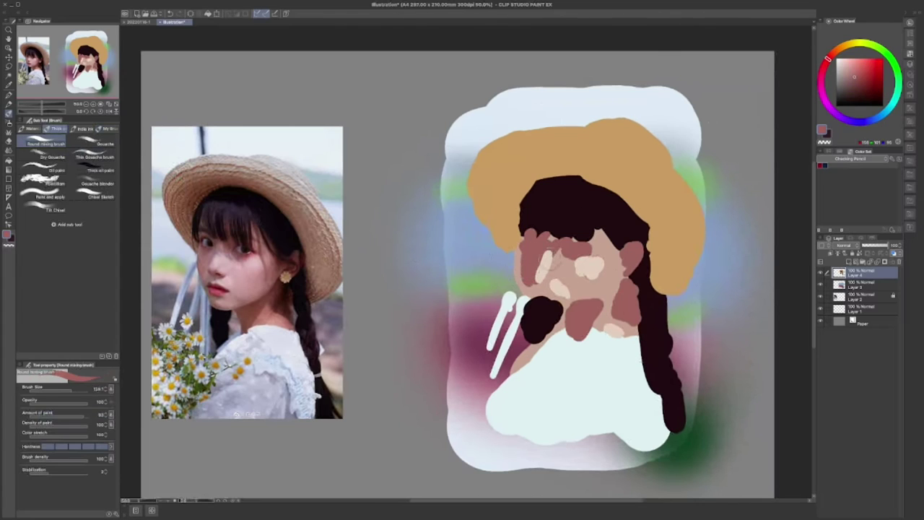
mouse_move(550, 242)
left_mouse_down()
mouse_move(545, 266)
mouse_move(575, 250)
mouse_move(550, 239)
left_mouse_up()
left_click(550, 240, "alt")
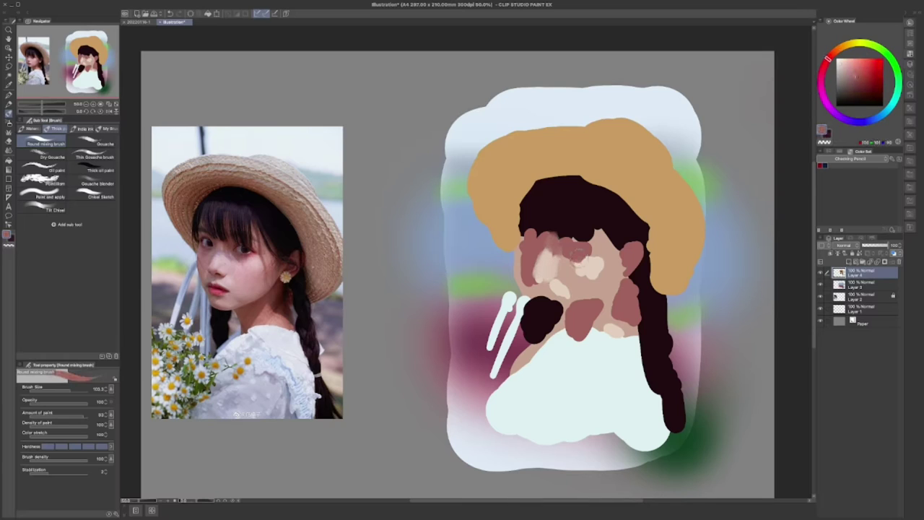
mouse_move(545, 283)
left_mouse_down()
mouse_move(533, 307)
mouse_move(540, 325)
mouse_move(552, 321)
mouse_move(556, 304)
mouse_move(581, 311)
left_mouse_up()
left_click(556, 303, "alt")
Blend the shadows along the ear, jaw and neck into the surrounding skin
left_click(630, 261, "alt")
left_click_drag(621, 259, 615, 288)
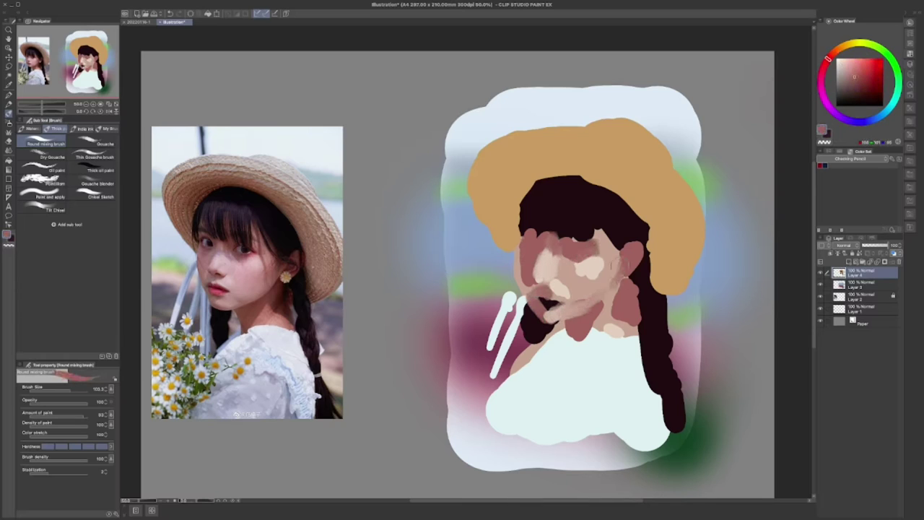
left_click_drag(593, 326, 591, 334)
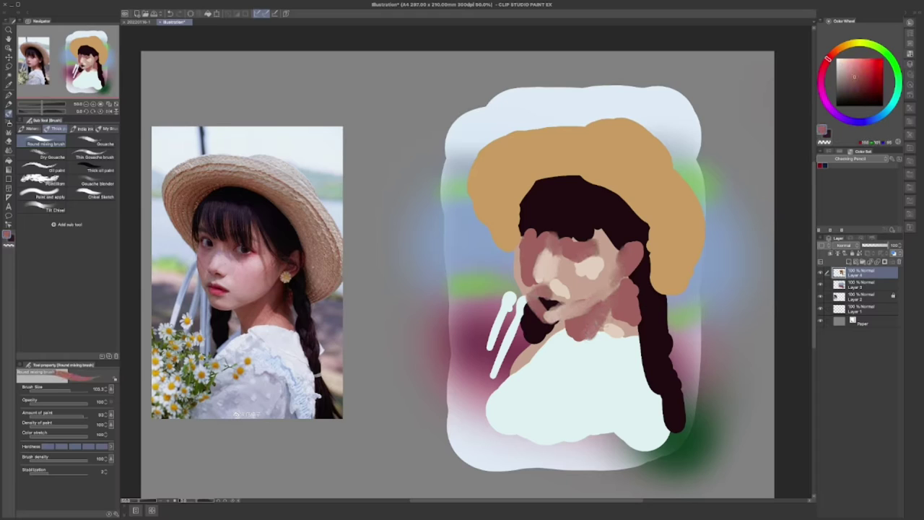
Break the fringe into strands over the forehead and trim the left edge of the face with background blue
mouse_move(618, 255)
left_mouse_down()
mouse_move(588, 218)
mouse_move(550, 211)
mouse_move(575, 211)
mouse_move(555, 256)
mouse_move(563, 252)
left_mouse_up()
left_click(537, 238, "alt")
left_click(557, 241, "alt")
left_click_drag(519, 246, 518, 267)
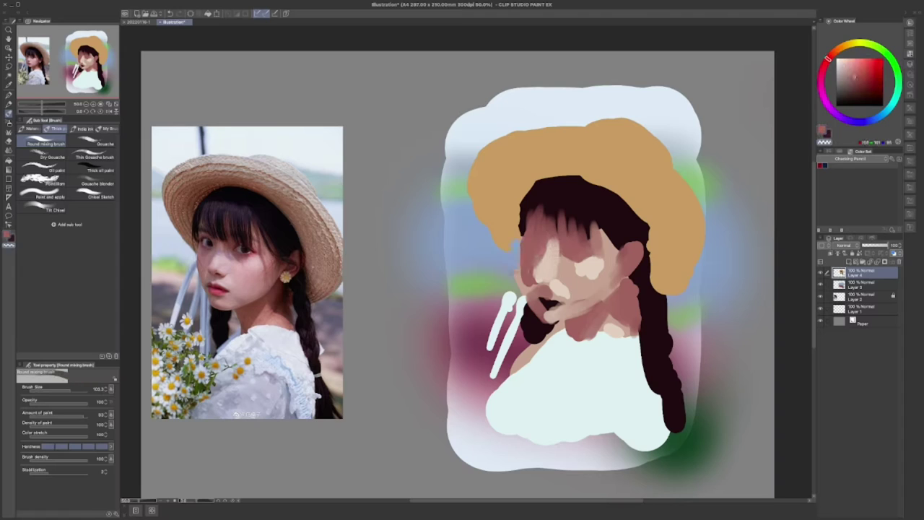
left_click(645, 295, "alt")
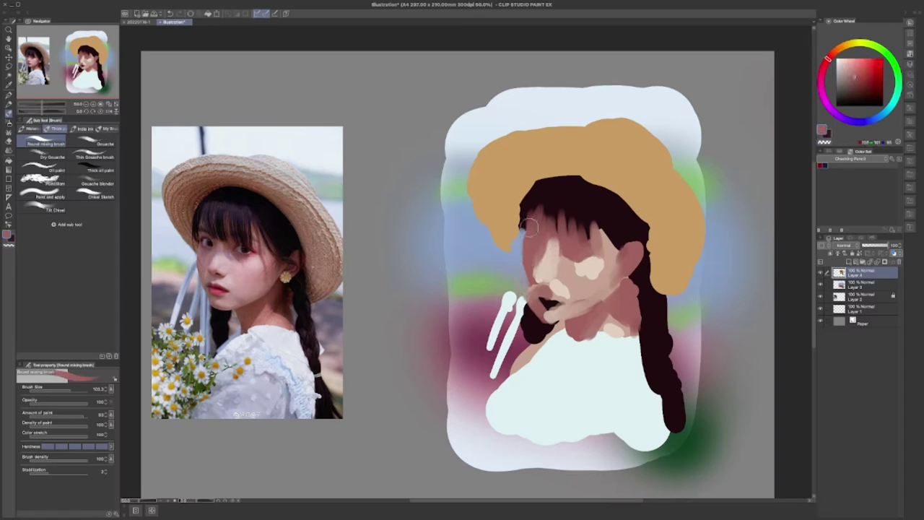
Smooth the nose and cheek with light skin tones, merging the highlight patches
left_click(567, 269, "alt")
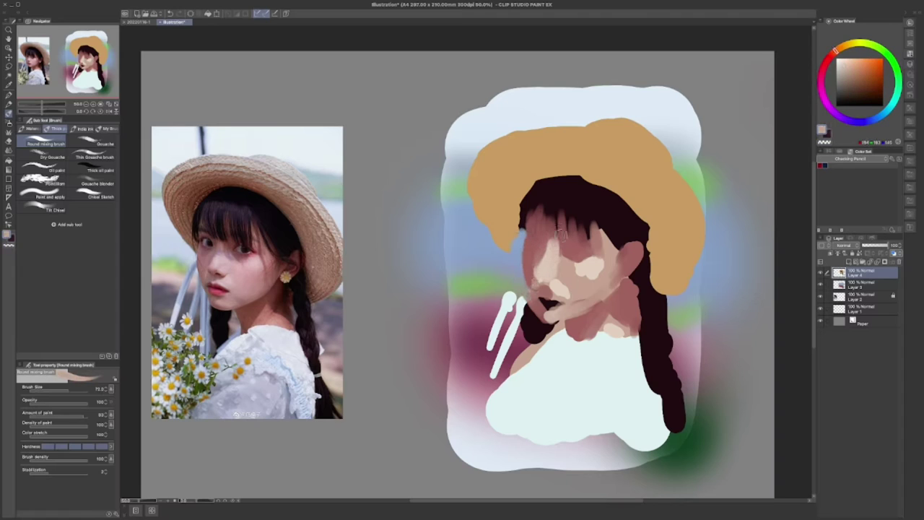
left_click(558, 281, "alt")
mouse_move(554, 290)
left_mouse_down()
mouse_move(575, 280)
mouse_move(564, 260)
mouse_move(587, 282)
mouse_move(605, 252)
left_mouse_up()
Shape the mouth and chin with sampled skin and shadow tones, covering the dark hair showing through
left_click(544, 301, "alt")
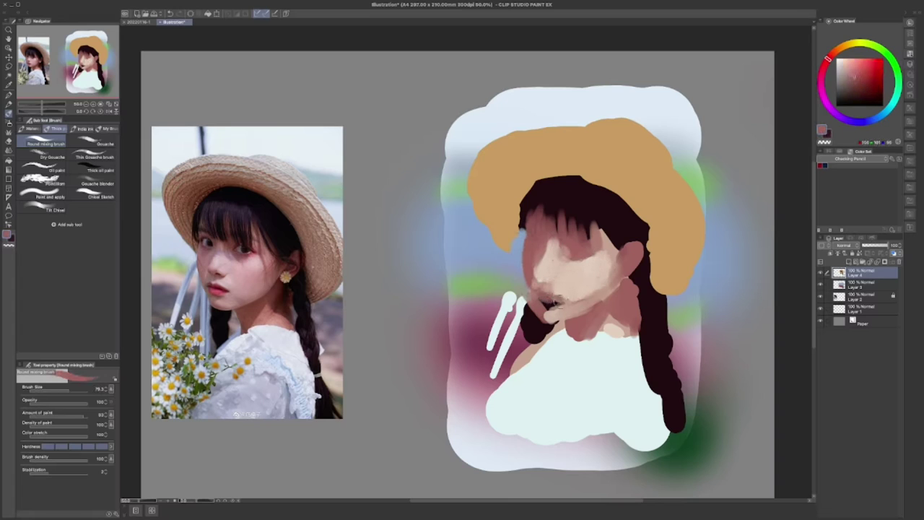
left_click(552, 306, "alt")
left_click(530, 303, "alt")
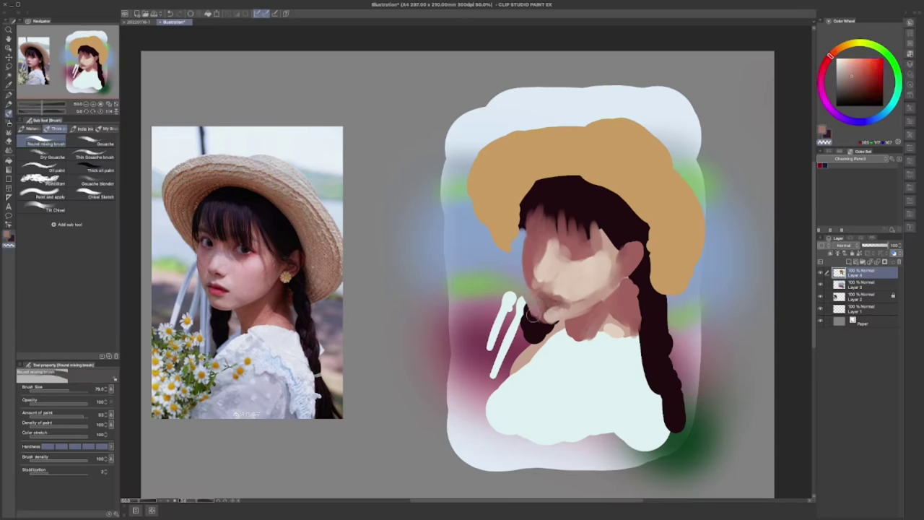
left_click(534, 314, "alt")
left_click(535, 313, "alt")
left_click(537, 312, "alt")
left_click(548, 310, "alt")
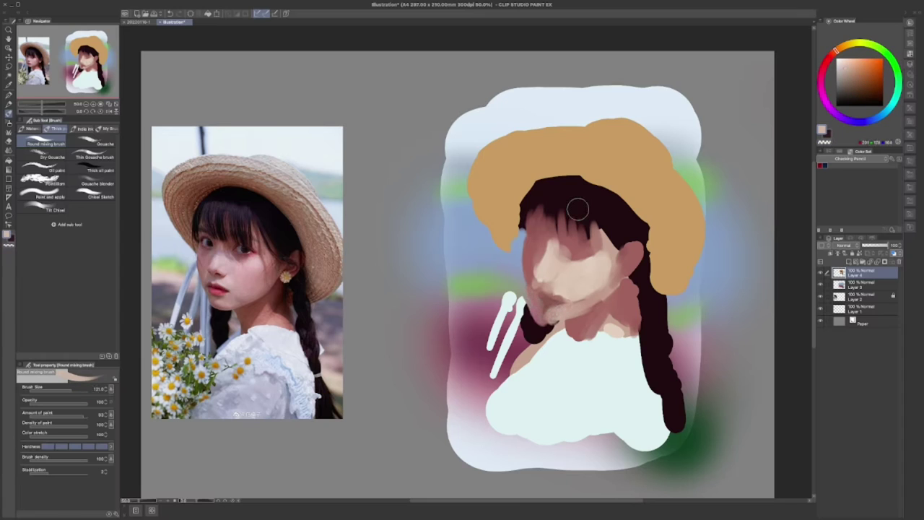
Refine the left contour of the face and the forehead tones using colours sampled from the painting
left_click(521, 253, "alt")
left_click(518, 237, "alt")
left_click(545, 262, "alt")
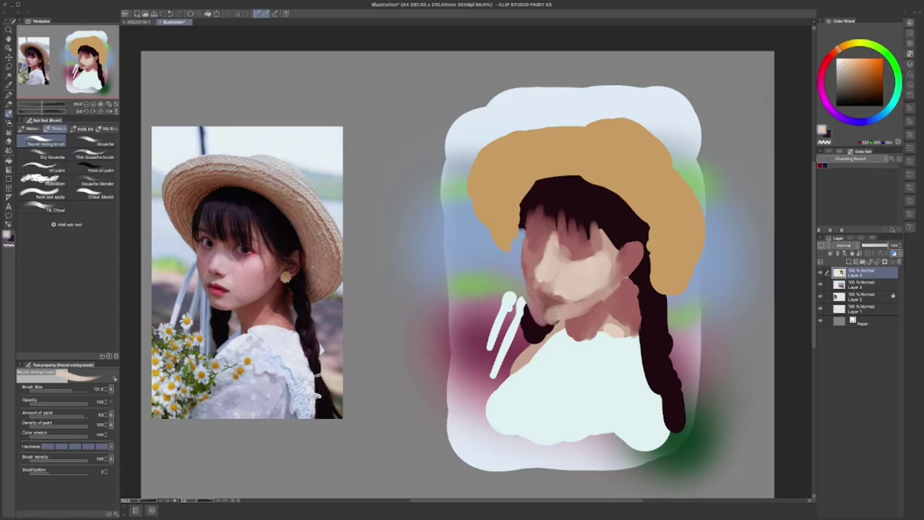
Clean up the chin and lower lip area and reshape the left braid below the jaw
left_click(562, 209, "alt")
left_click(603, 266, "alt")
left_click(534, 317, "alt")
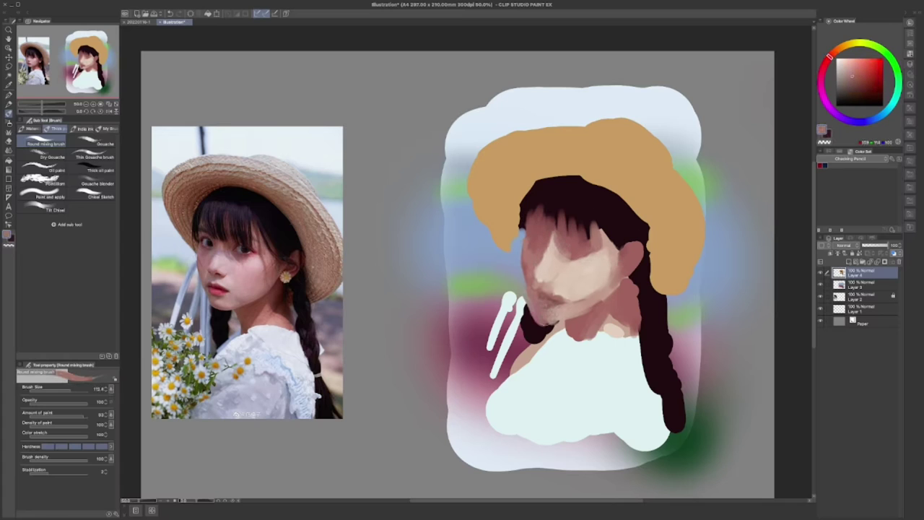
mouse_move(534, 314)
left_mouse_down()
mouse_move(552, 339)
mouse_move(540, 352)
mouse_move(524, 319)
mouse_move(556, 309)
left_mouse_up()
Extend the tan hat brim to the left temple and mark the eyes and nostril in dark red
left_click(513, 231, "alt")
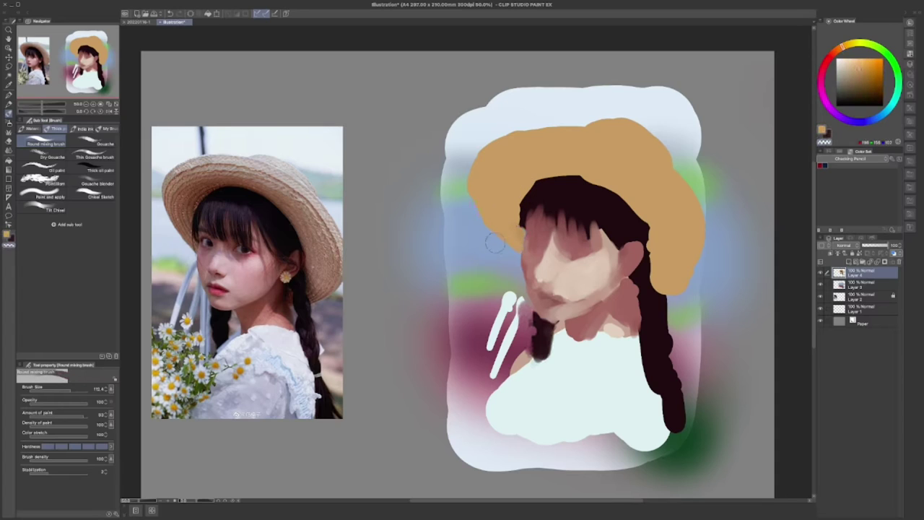
left_click(545, 263, "alt")
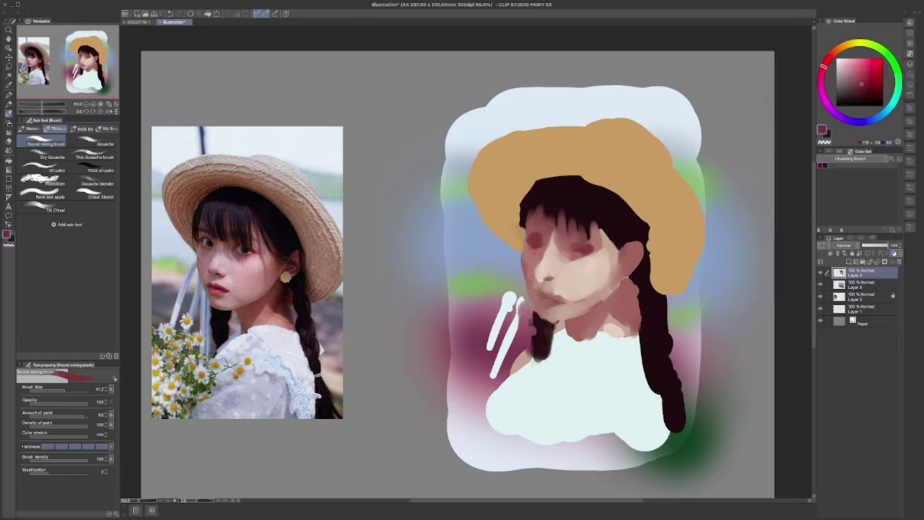
Colour the irises dark red and the lips red, touching up the surrounding skin with tones sampled from the painting
key("x")
left_click(532, 245, "alt")
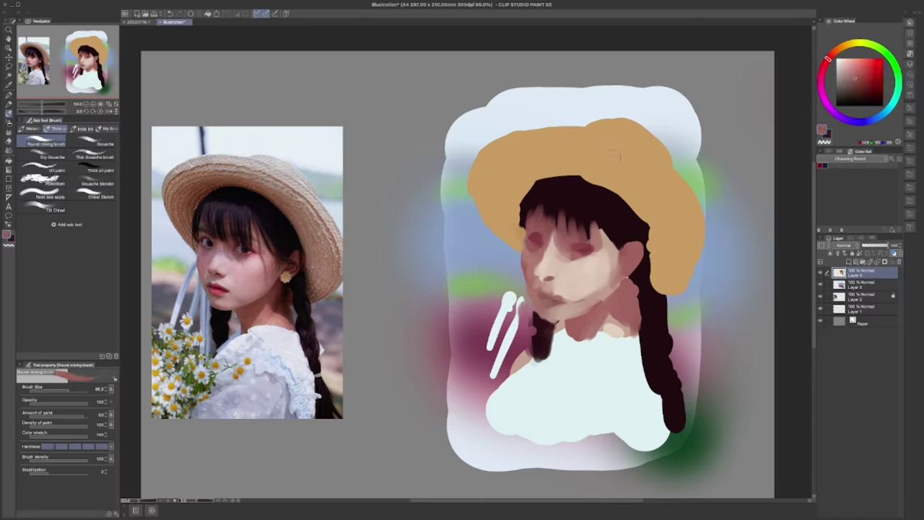
left_click(655, 215, "alt")
left_click(599, 193, "alt")
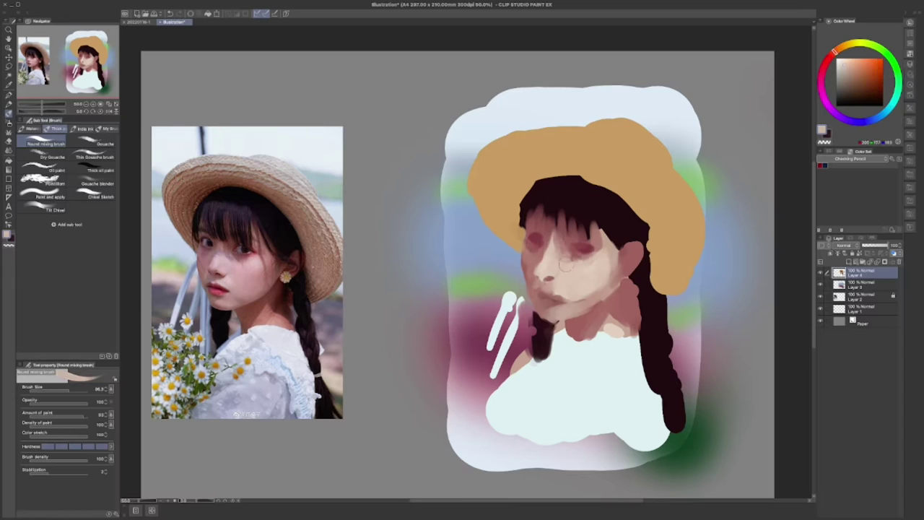
left_click(560, 247, "alt")
left_click(546, 255, "alt")
left_click(588, 248, "alt")
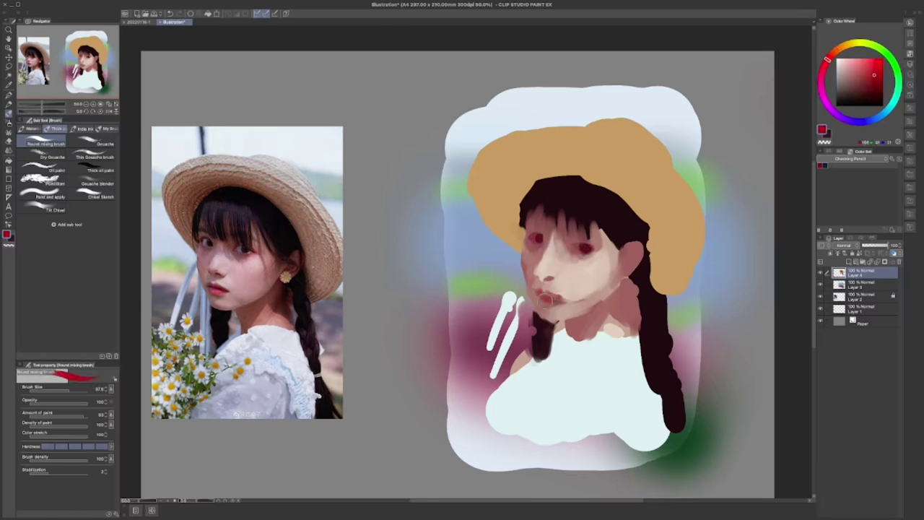
Deepen both eyes with dark red and add pale grey eye whites
left_click(579, 244, "alt")
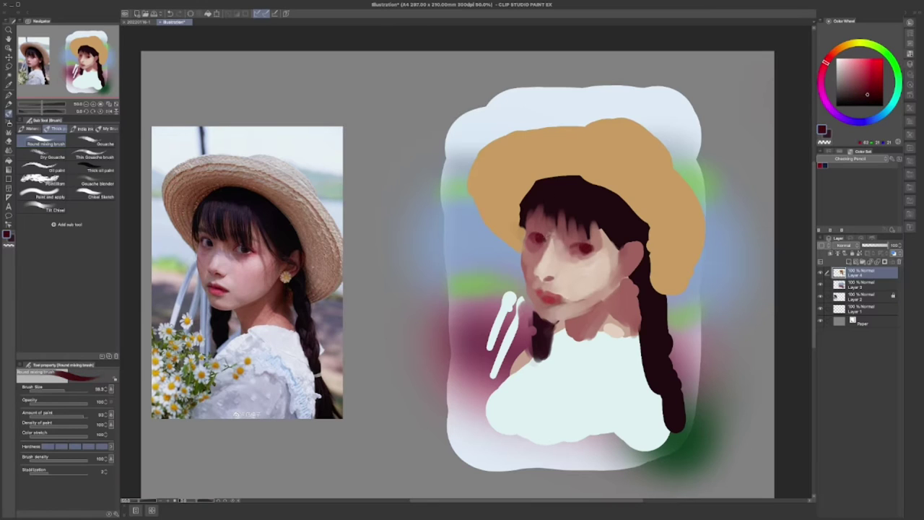
left_click(548, 235, "alt")
left_click(535, 238, "alt")
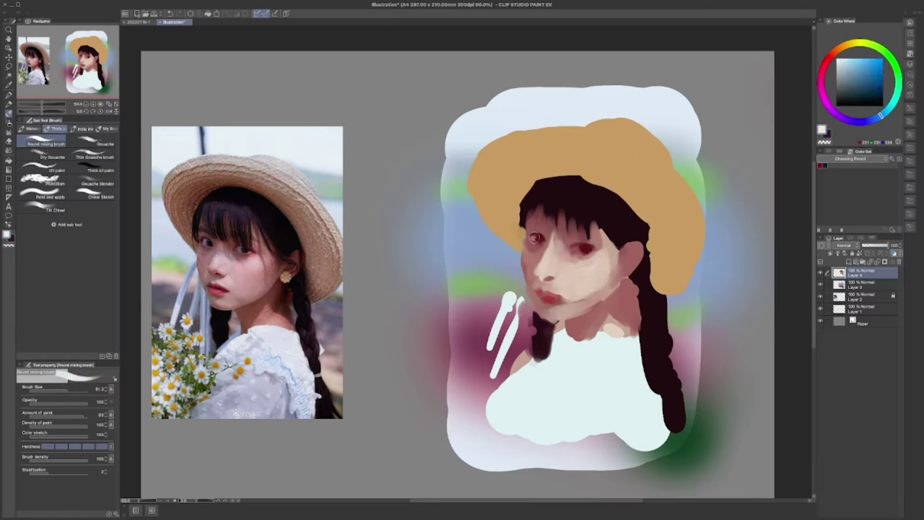
Extend the dark bangs over the forehead with sampled hair colour and soften their tips into the skin
left_click(547, 196, "alt")
left_click_drag(541, 193, 554, 225)
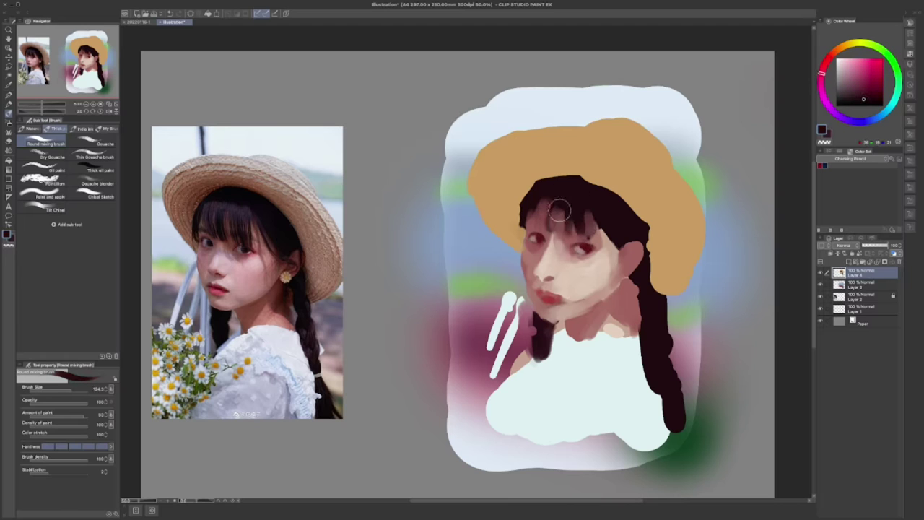
left_click_drag(534, 189, 546, 221)
left_click(561, 240, "alt")
left_click(531, 298, "alt")
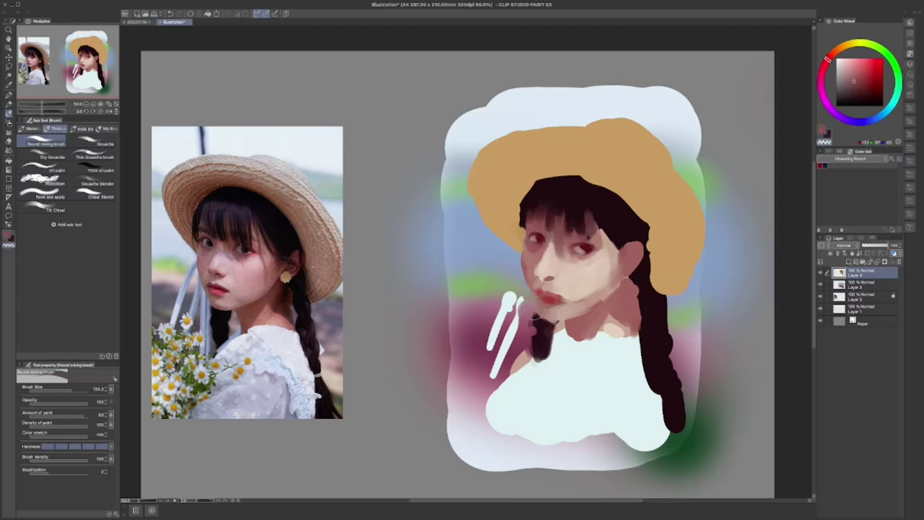
Refine the jaw and neck area with a tone sampled from the painting
scroll(339, 303, "up", 2)
left_click(711, 289, "alt")
left_click_drag(650, 311, 635, 328)
mouse_move(700, 285)
left_mouse_down()
mouse_move(703, 306)
mouse_move(650, 321)
left_mouse_up()
Enlarge the reference photo and place it directly beside the painted face, then reselect the top painting layer
scroll(594, 303, "up", 2)
scroll(595, 303, "left", 3)
left_click(858, 296)
key("ctrl+t")
left_click_drag(260, 260, 411, 268)
key("Return")
scroll(465, 260, "up", 3)
left_click(859, 273)
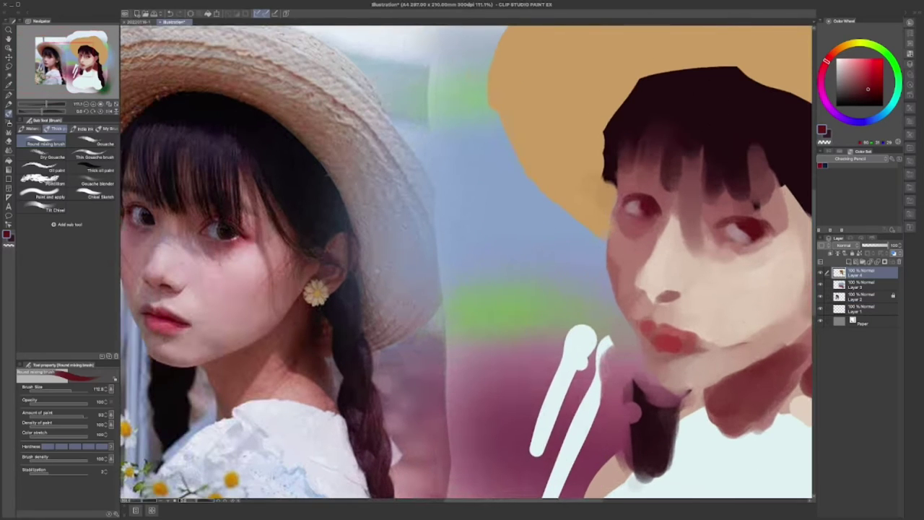
Refine the lid and surrounding skin of the eye nearer the hat's front brim with sampled reddish tones, varying the brush size
left_click(639, 199, "alt")
key("bracketleft")
key("bracketleft")
key("bracketleft")
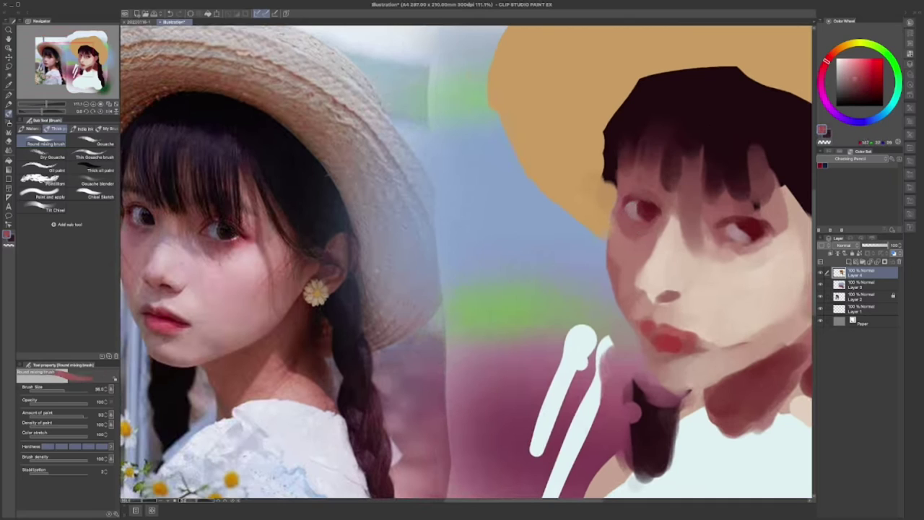
scroll(613, 210, "left", 1)
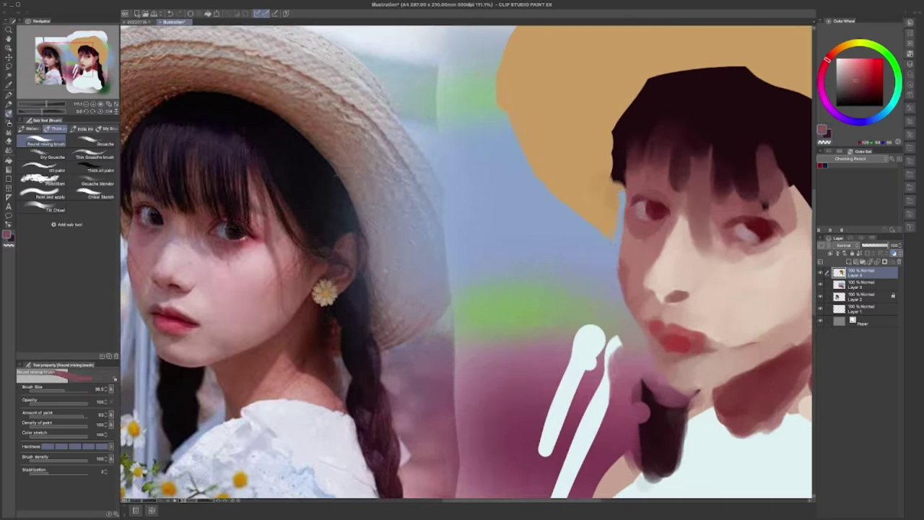
left_click(646, 195, "alt")
key("bracketright")
key("bracketright")
key("bracketright")
Reshape the eye nearer the ear, painting its upper lid, inner corner and lower edge with sampled dark red and skin tones
left_click(737, 215, "alt")
key("bracketleft")
mouse_move(725, 216)
left_mouse_down()
mouse_move(776, 202)
mouse_move(742, 225)
mouse_move(749, 207)
mouse_move(769, 233)
left_mouse_up()
left_click(768, 231, "alt")
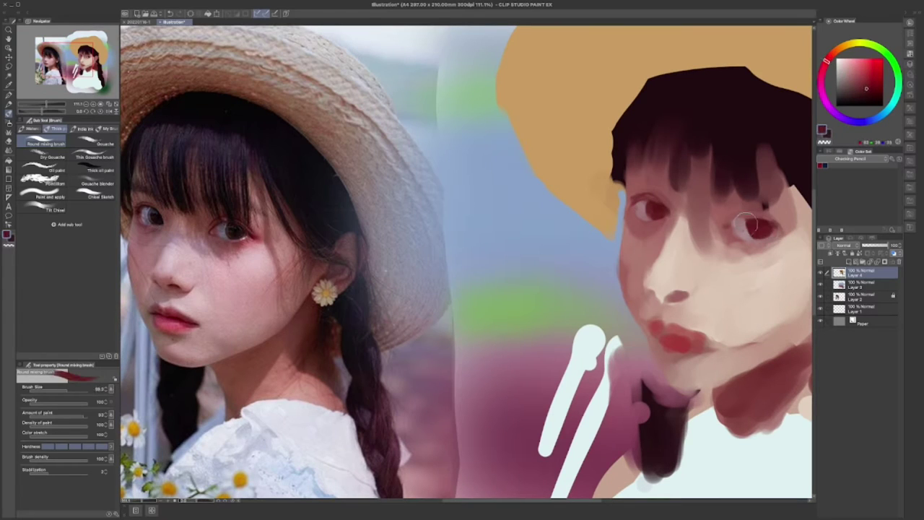
left_click(731, 216, "alt")
key("bracketright")
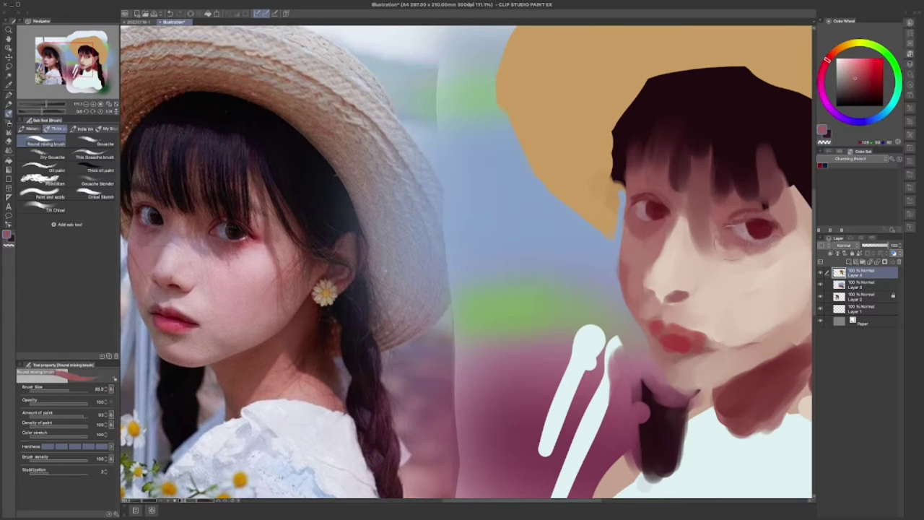
left_click_drag(727, 229, 718, 242)
Model the nose with sampled skin and shadow tones, shading beside the bridge and softening the nostril and nose tip
left_click(711, 235, "alt")
left_click(684, 229, "alt")
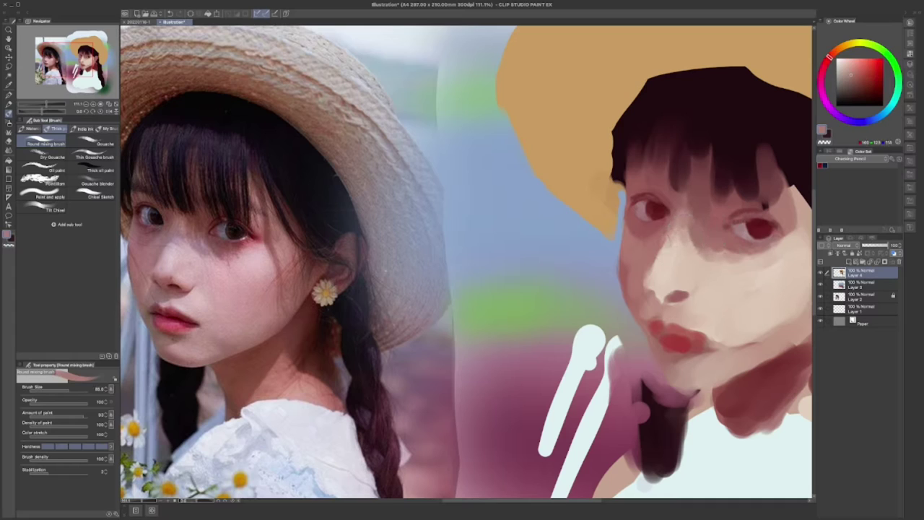
left_click(661, 293, "alt")
key("bracketleft")
left_click(684, 256, "alt")
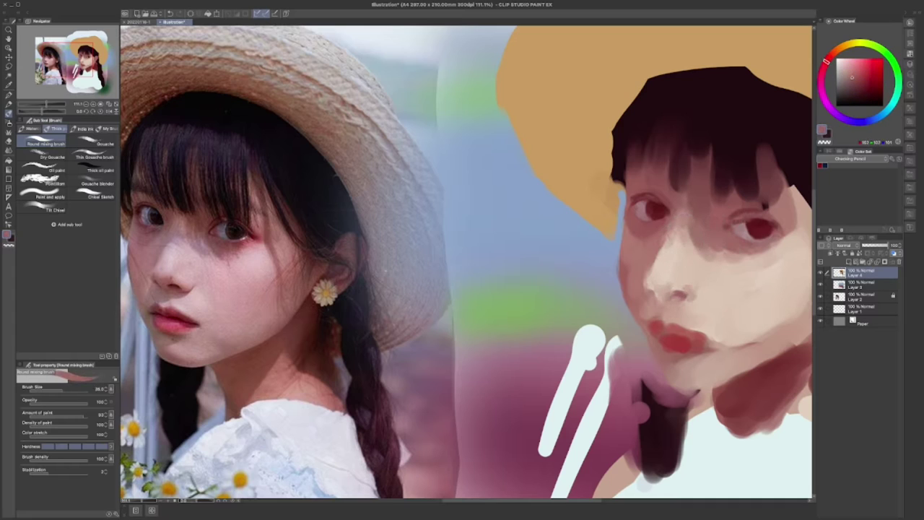
left_click(672, 296, "alt")
left_click(691, 302, "alt")
left_click(692, 302, "alt")
Smooth the far cheek's outer contour down to the chin with sampled skin tones
left_click(622, 276, "alt")
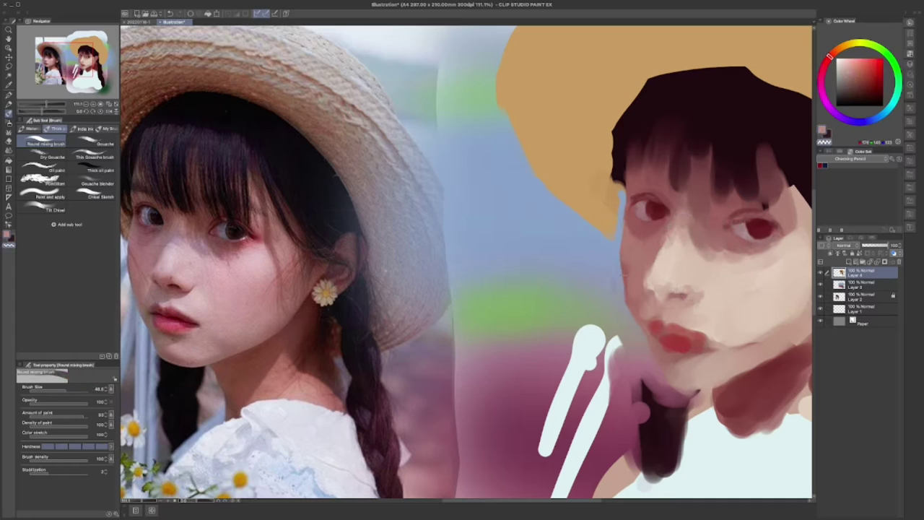
left_click(628, 288, "alt")
left_click(653, 362, "alt")
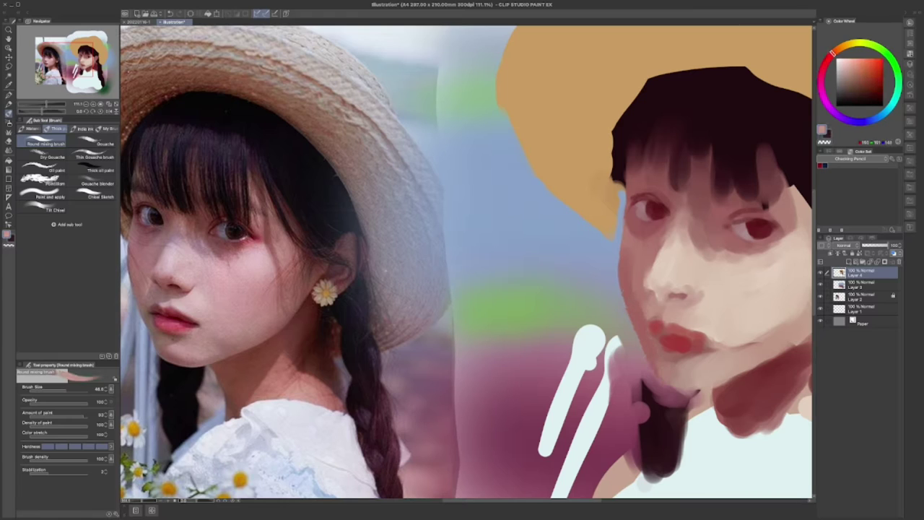
Reshape the lips with sampled reds, defining the upper lip and adding a dark line between the lips
left_click(659, 330, "alt")
left_click(663, 318, "alt")
left_click(697, 340, "alt")
left_click(696, 340, "alt")
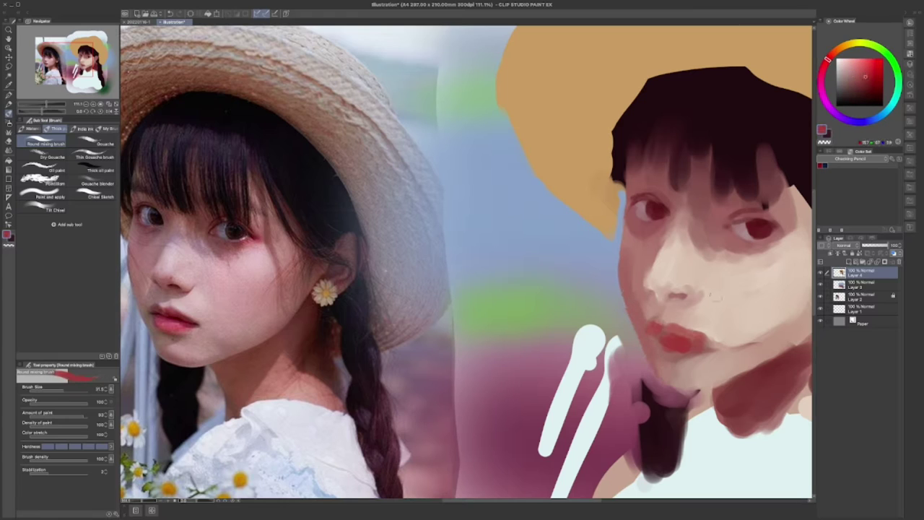
left_click(699, 345, "alt")
left_click(697, 342, "alt")
left_click(660, 341, "alt")
left_click(670, 337, "alt")
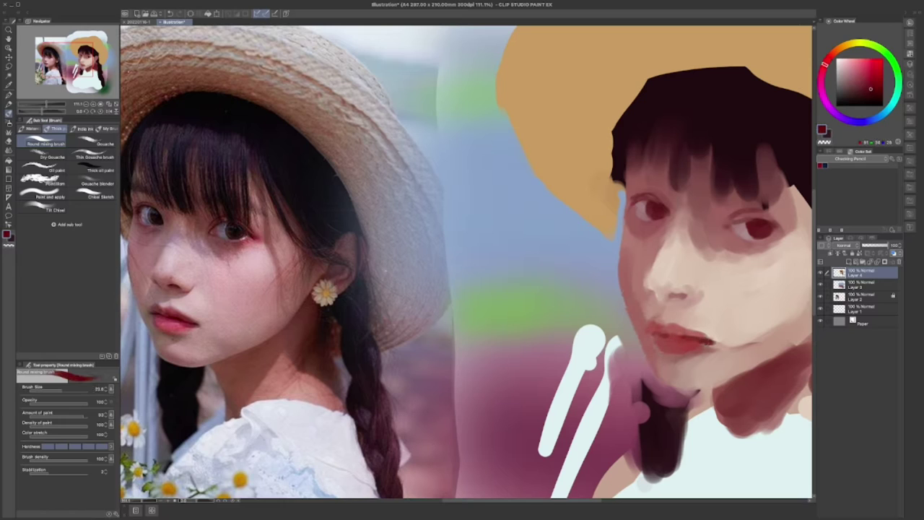
Smooth the skin around the far eye with sampled tones and adjust the eye's shape with Liquify
left_click(633, 254, "alt")
left_click(639, 226, "alt")
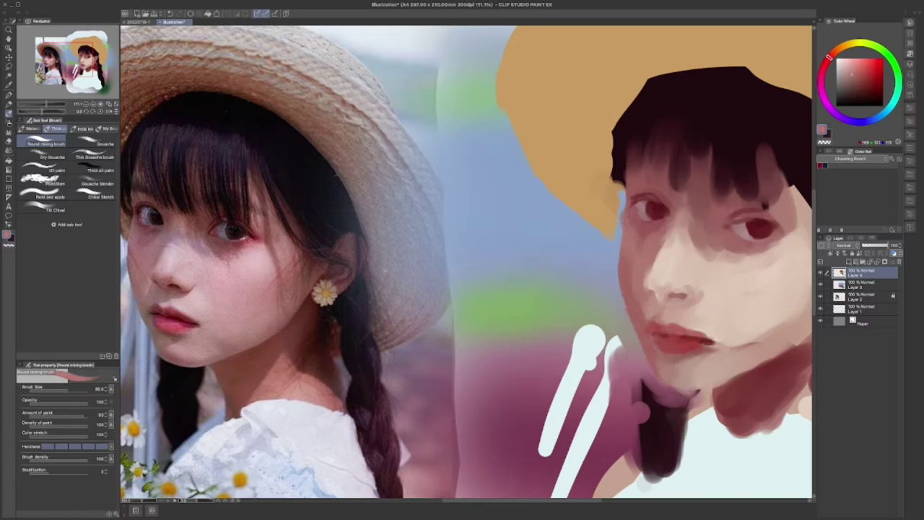
left_click(633, 256, "alt")
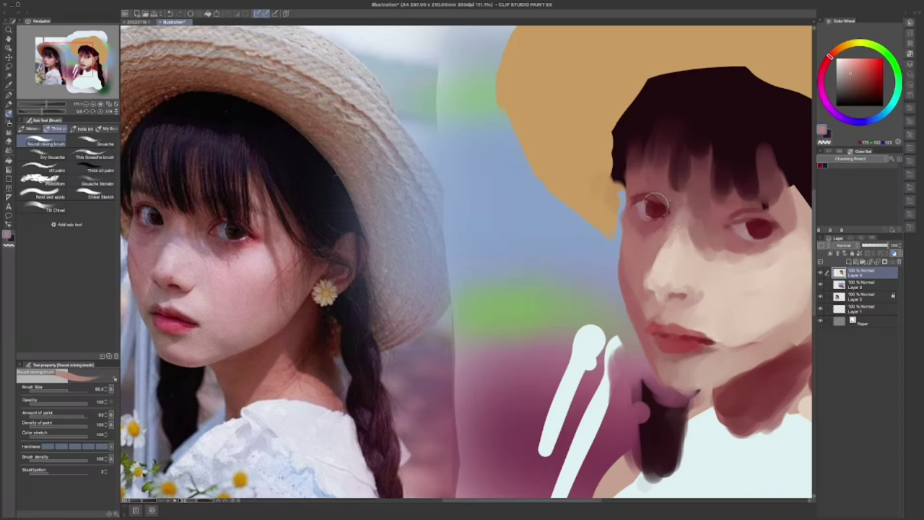
key("j")
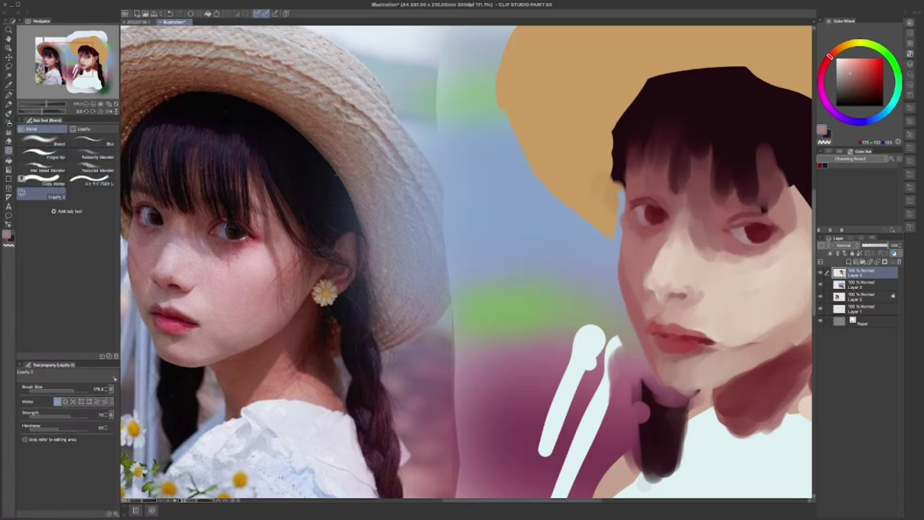
key("bracketleft")
key("b")
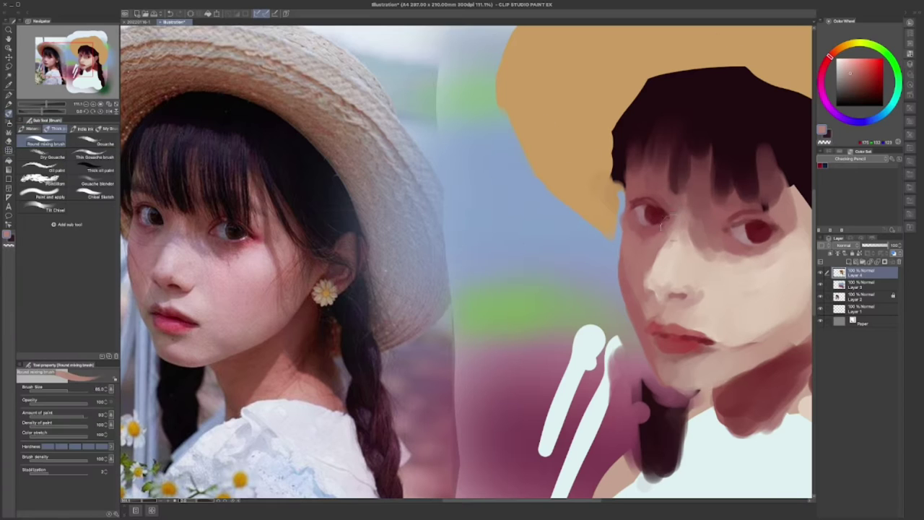
Reshape the near eye with Liquify and strengthen its upper lid line with sampled dark red
left_click(662, 220, "alt")
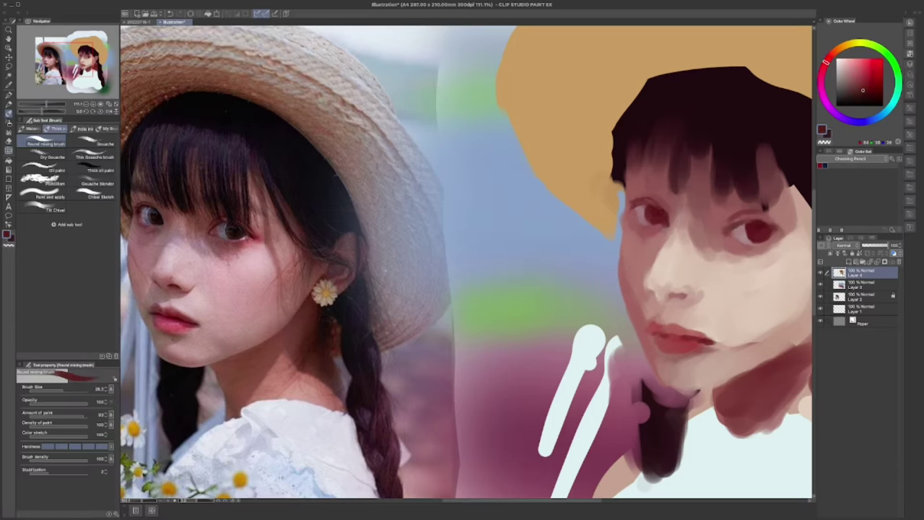
key("j")
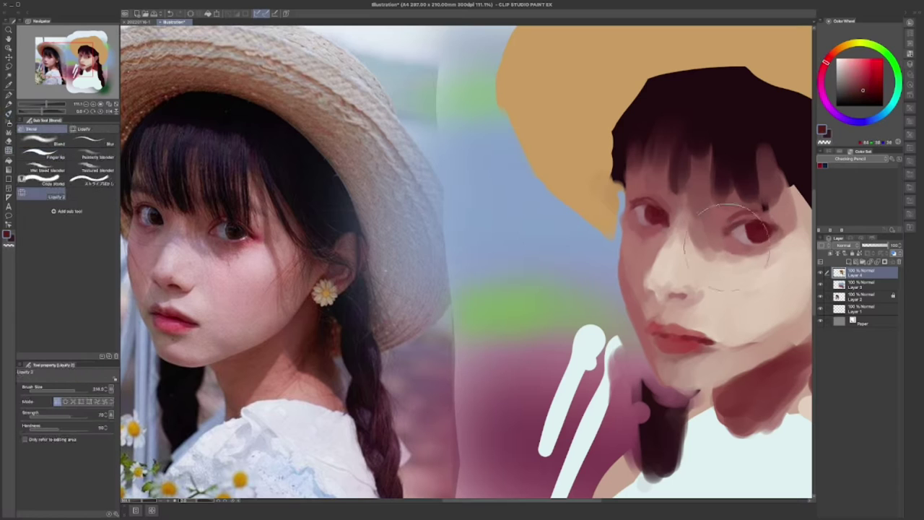
mouse_move(725, 248)
left_mouse_down()
mouse_move(784, 149)
mouse_move(762, 210)
left_mouse_up()
key("b")
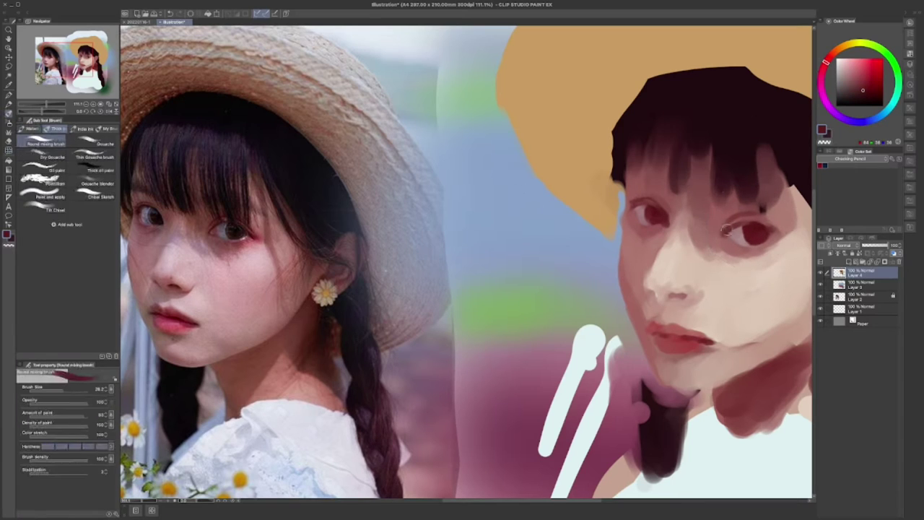
Blend the near cheek below the eye with broad strokes of sampled pink and light skin tones
left_click(739, 265, "alt")
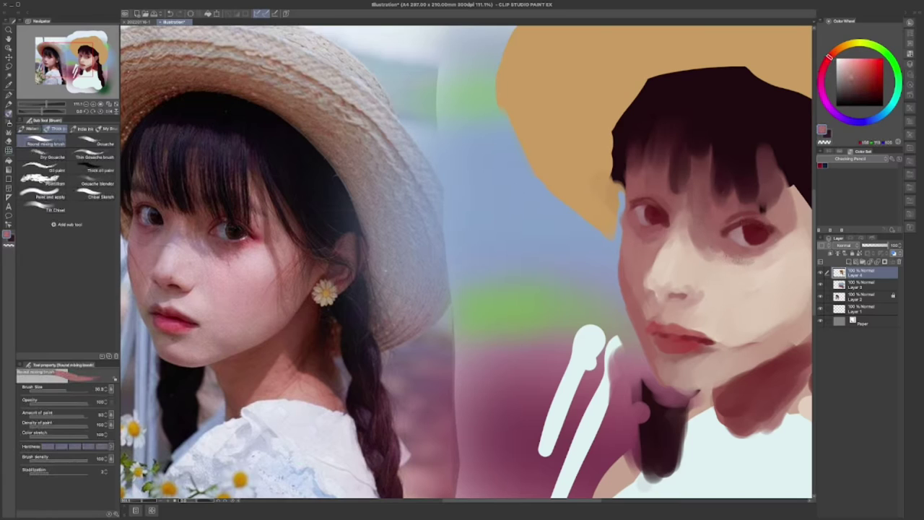
left_click(739, 265, "alt")
left_click_drag(729, 281, 772, 347)
left_click_drag(794, 267, 736, 328)
left_click(699, 312, "alt")
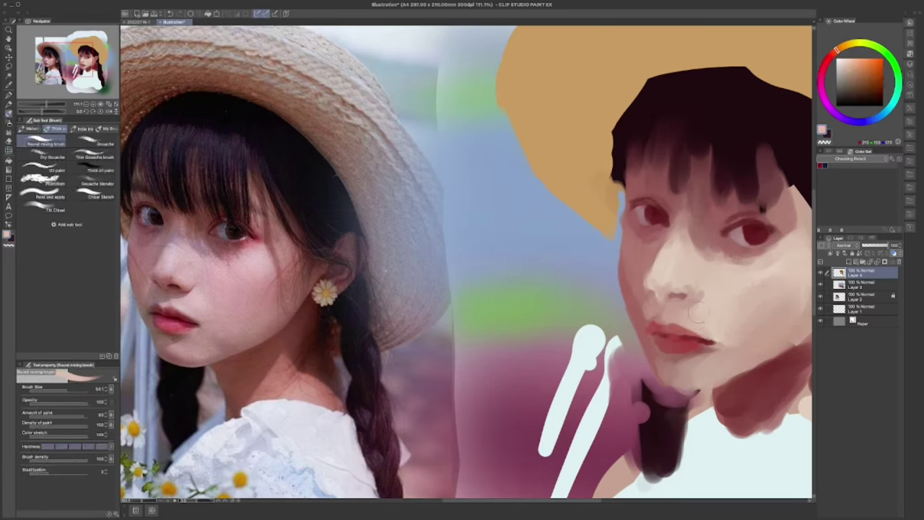
Soften the lips' outline and mouth corner using sampled lip and skin tones
left_click(682, 335, "alt")
left_click(671, 334, "alt")
mouse_move(658, 328)
left_mouse_down()
mouse_move(700, 301)
mouse_move(725, 339)
mouse_move(665, 335)
mouse_move(702, 345)
mouse_move(676, 352)
mouse_move(698, 309)
left_mouse_up()
left_click(697, 343, "alt")
left_click(692, 339, "alt")
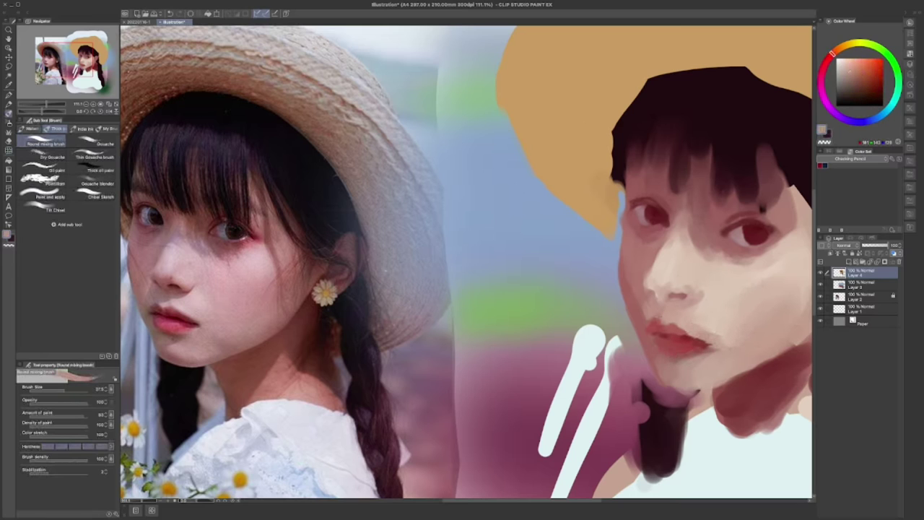
Blend the skin around the mouth and lighten the chin with sampled skin tones
left_click(649, 314, "alt")
scroll(761, 260, "down", 3)
scroll(722, 288, "up", 4)
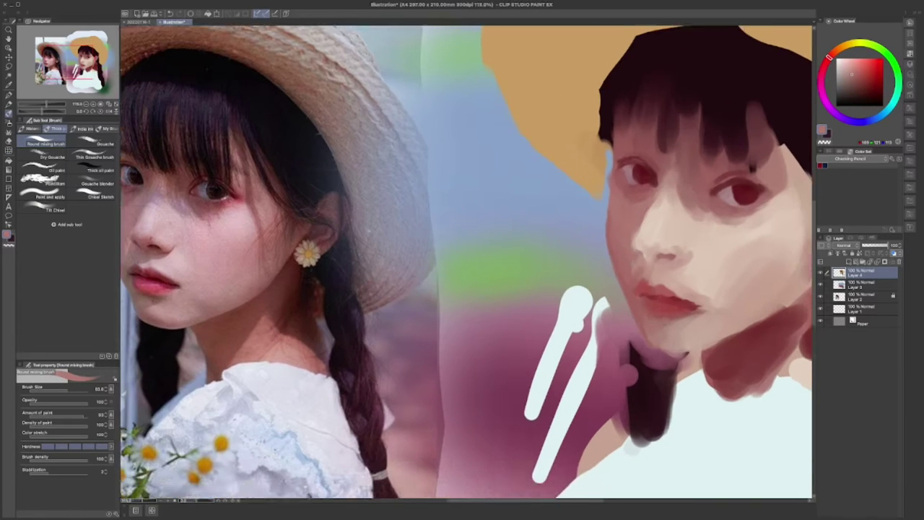
left_click(671, 319, "alt")
left_click(682, 336, "alt")
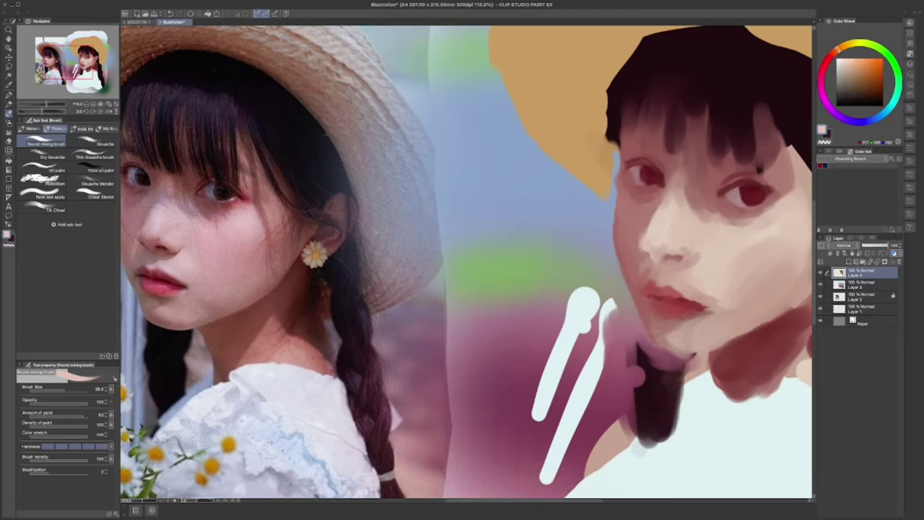
Define the chin's lower edge by painting the top of the far braid in sampled dark hair colour
left_click(653, 368, "alt")
left_click(671, 339, "alt")
left_click(653, 365, "alt")
mouse_move(661, 345)
left_mouse_down()
mouse_move(707, 354)
mouse_move(659, 354)
left_mouse_up()
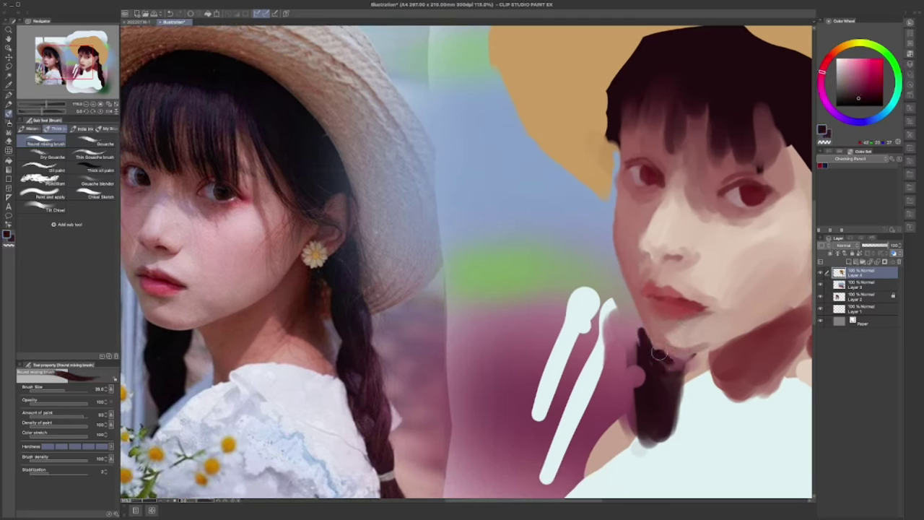
Widen the far braid under the chin toward the neck with dark hair colour and clean up its outer edge
scroll(658, 354, "up", 1)
scroll(658, 353, "down", 3)
scroll(650, 340, "up", 3)
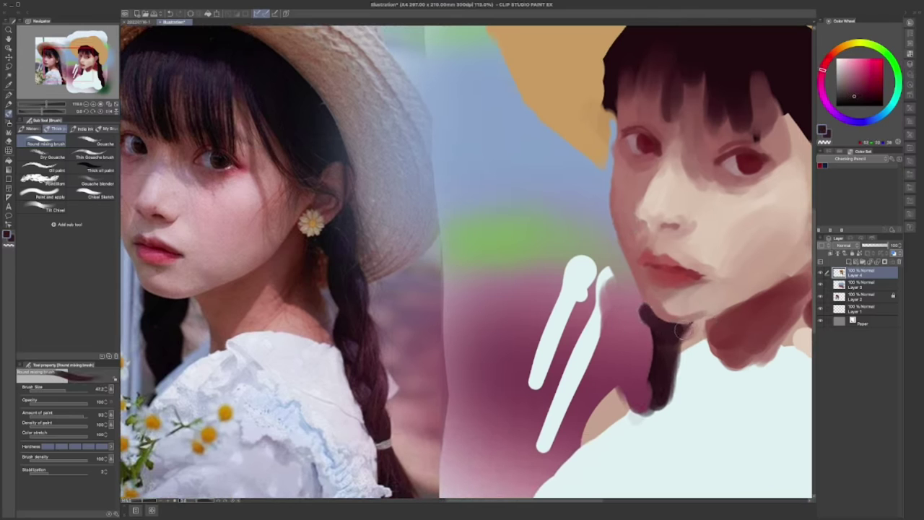
mouse_move(688, 328)
left_mouse_down()
mouse_move(704, 354)
mouse_move(675, 368)
mouse_move(682, 375)
left_mouse_up()
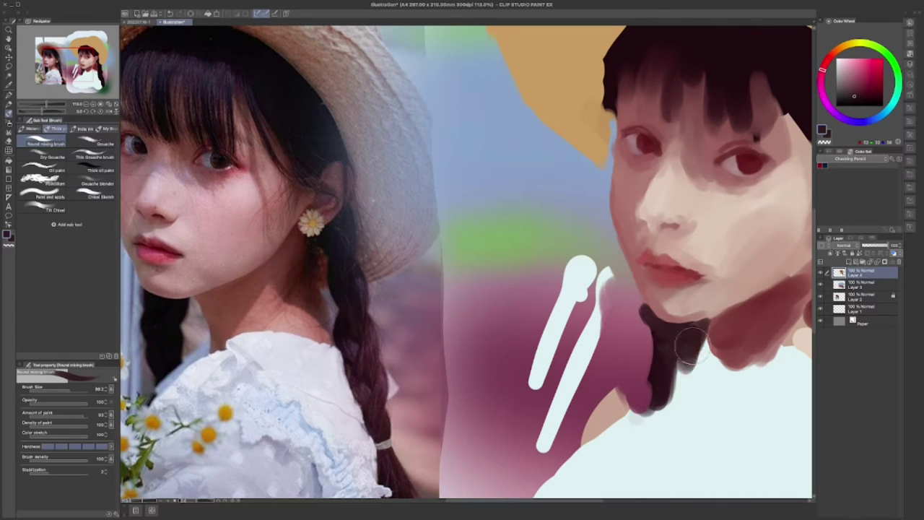
left_click_drag(656, 332, 645, 311)
scroll(641, 312, "down", 1)
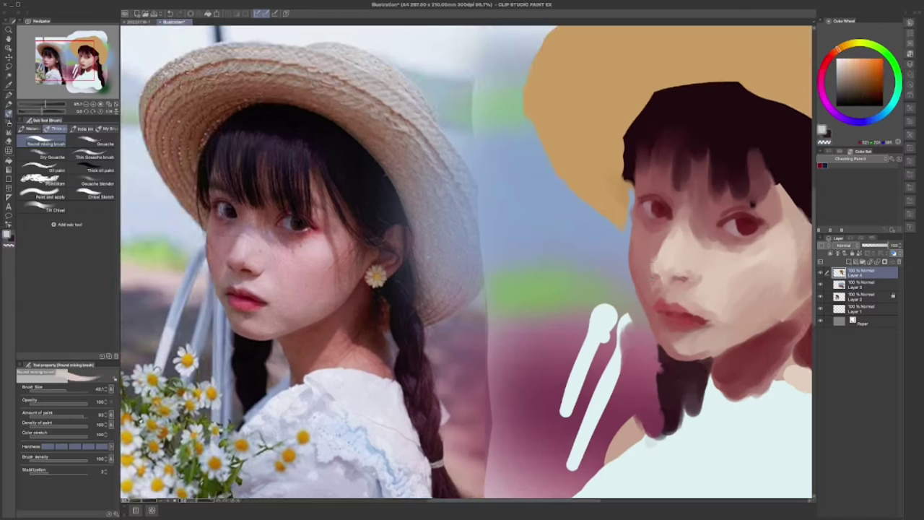
Blend the skin below the near eye with a sampled skin tone and darken both pupils with sampled dark hair colour
left_click(686, 235, "alt")
left_click_drag(714, 245, 739, 285)
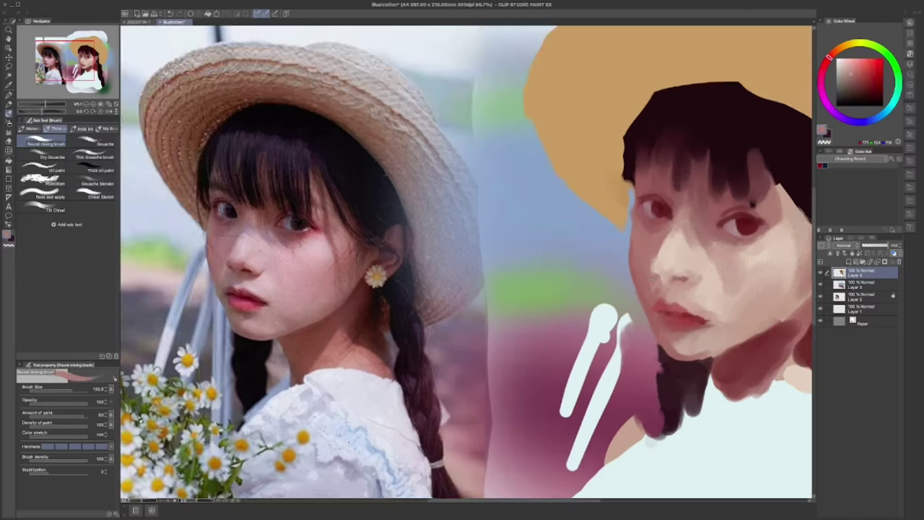
key("bracketright")
left_click(658, 150, "alt")
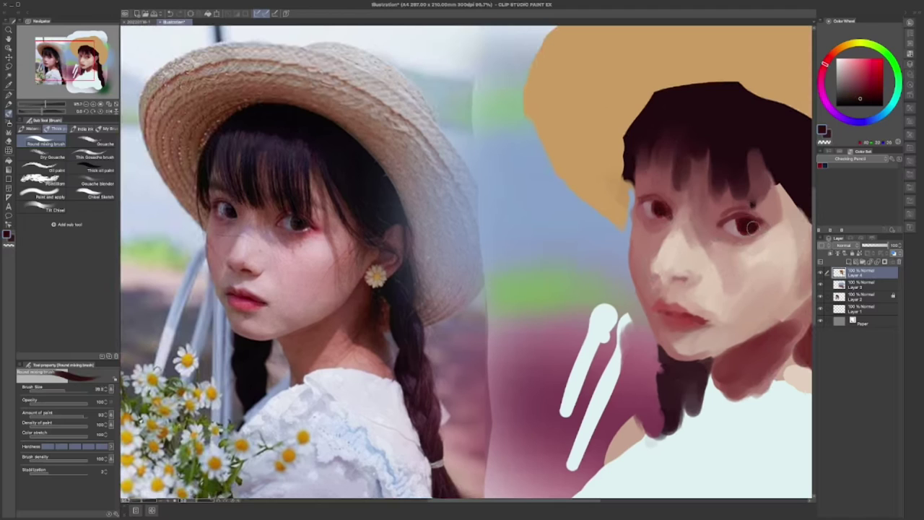
Lighten the near eye's outer corner with a pale tone and paint the far eye's white in grey-blue
left_click(737, 205, "alt")
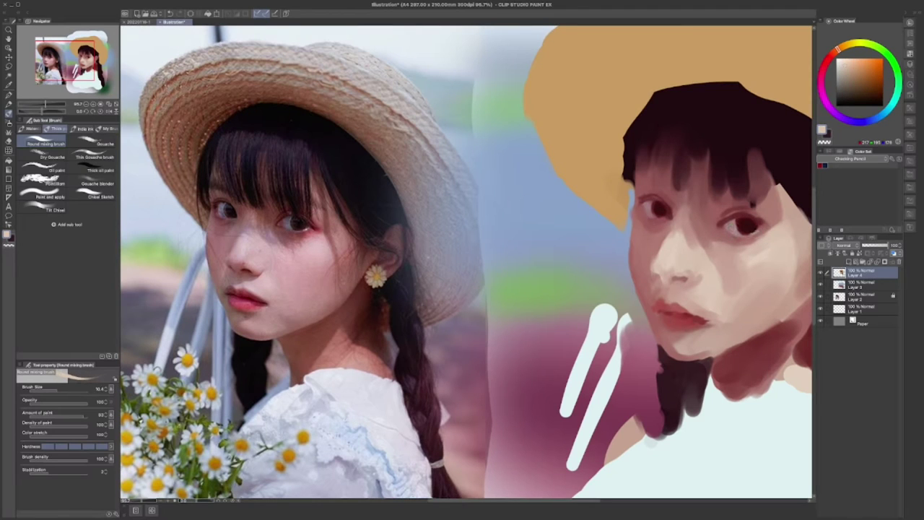
left_click(752, 232, "alt")
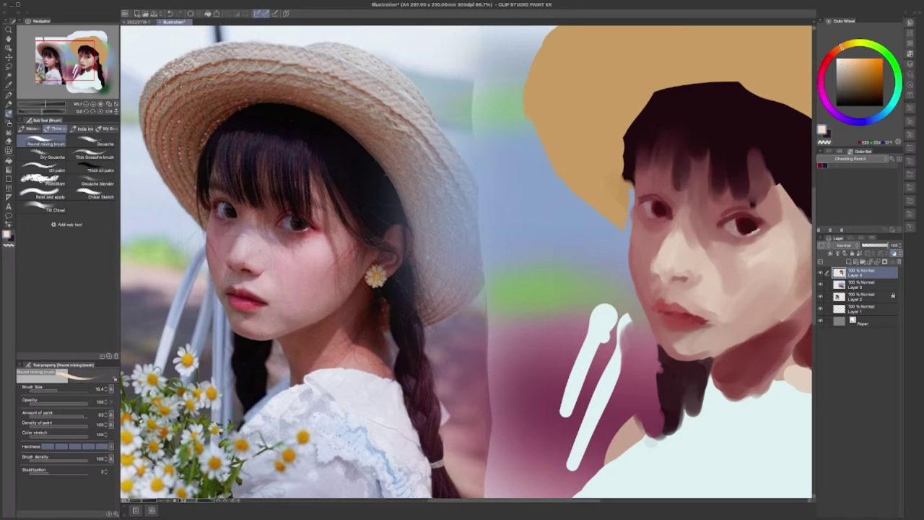
key("bracketright")
key("bracketright")
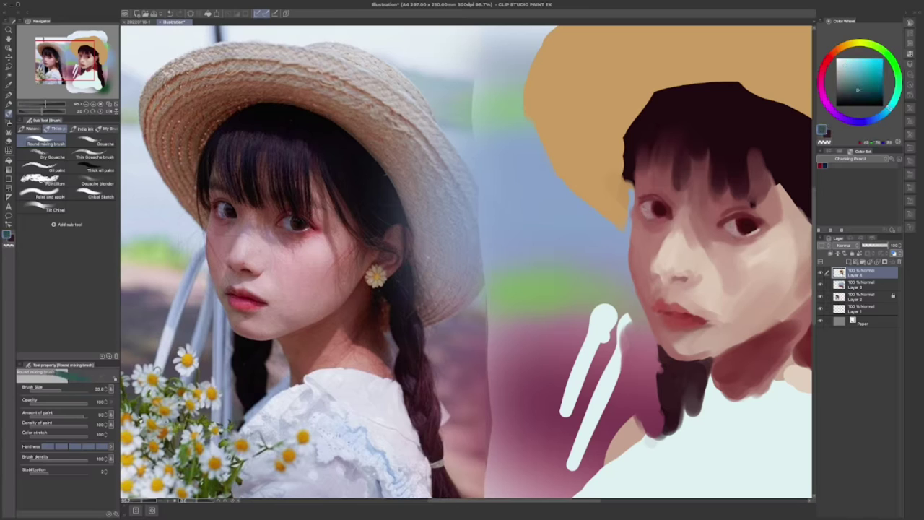
left_click(681, 167, "alt")
left_click(676, 182, "alt")
left_click(649, 206)
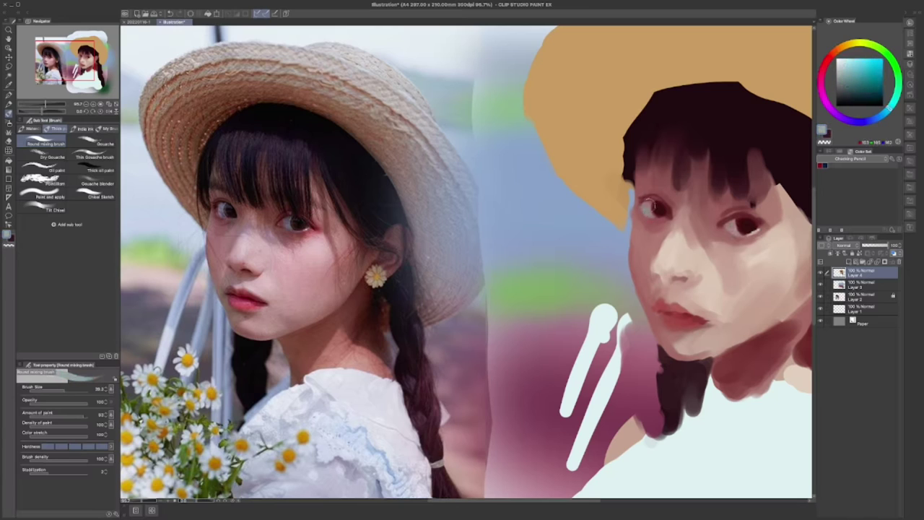
Define the nostrils and the nose's underside with dark brown sampled from the near eye, using a smaller brush
left_click(740, 221, "alt")
key("bracketleft")
key("bracketleft")
key("bracketleft")
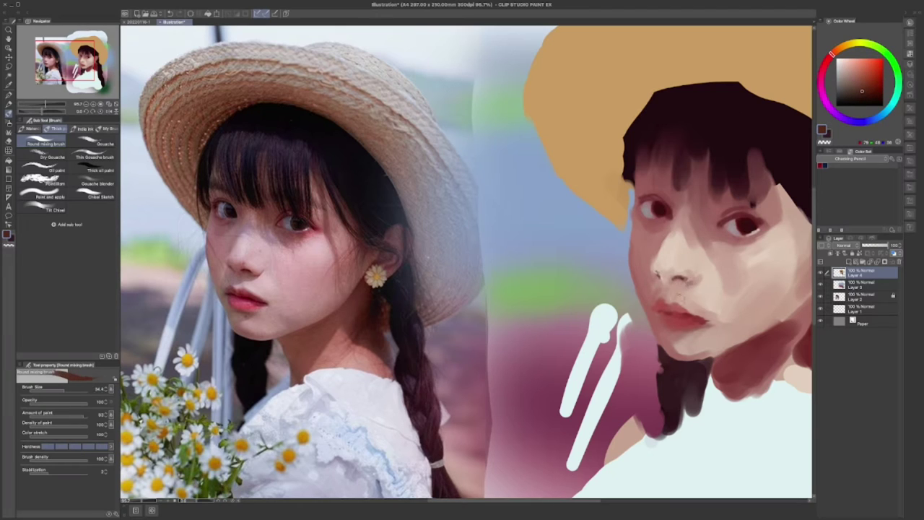
mouse_move(675, 285)
left_mouse_down()
mouse_move(665, 295)
mouse_move(653, 289)
left_mouse_up()
left_click(657, 285, "alt")
key("bracketright")
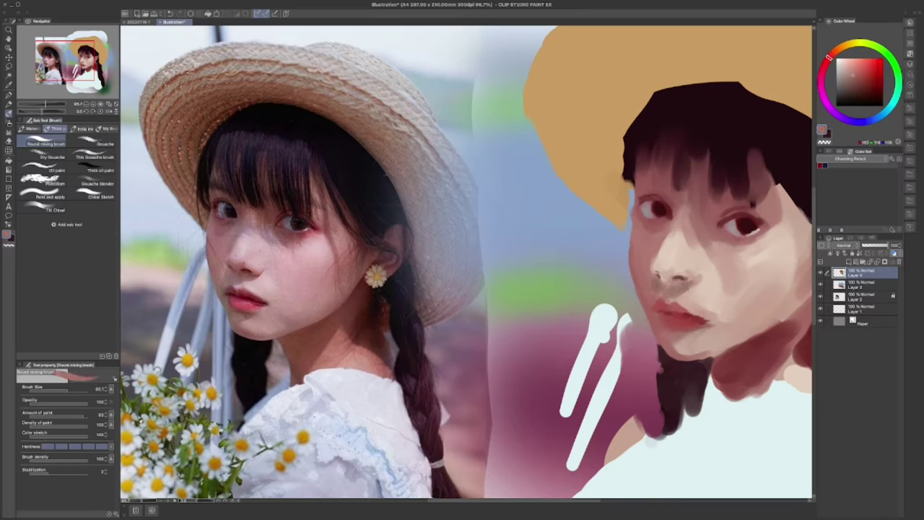
Soften the shading around the nostrils and under the nose tip with sampled reddish skin tones
left_click(649, 291, "alt")
key("bracketright")
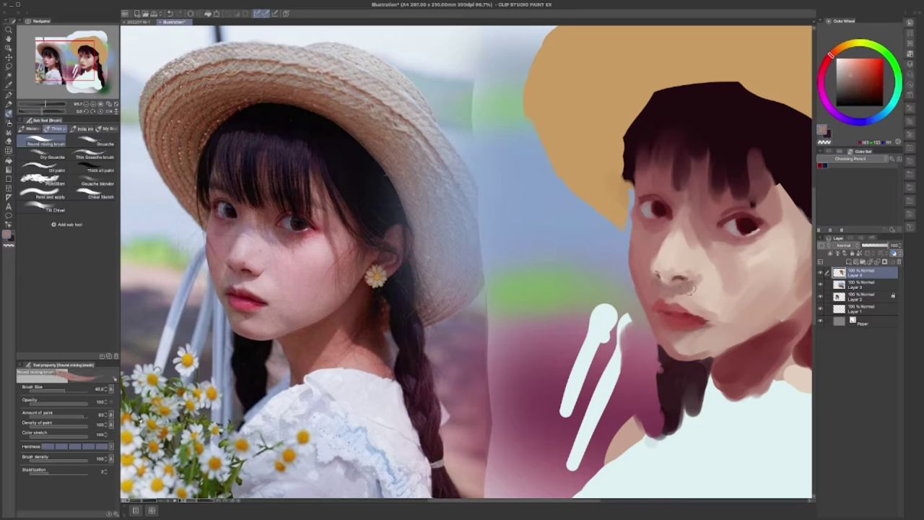
scroll(690, 290, "up", 1)
left_click(644, 270, "alt")
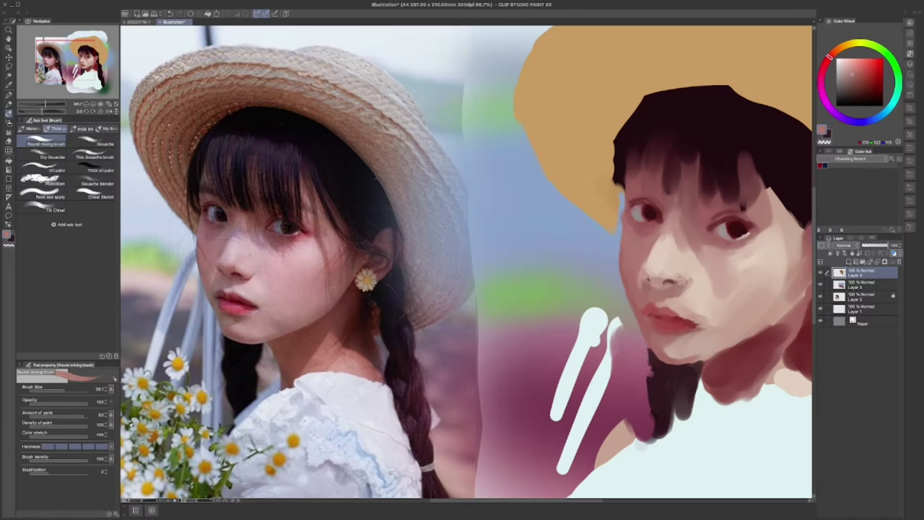
left_click(670, 278, "alt")
left_click(671, 283, "alt")
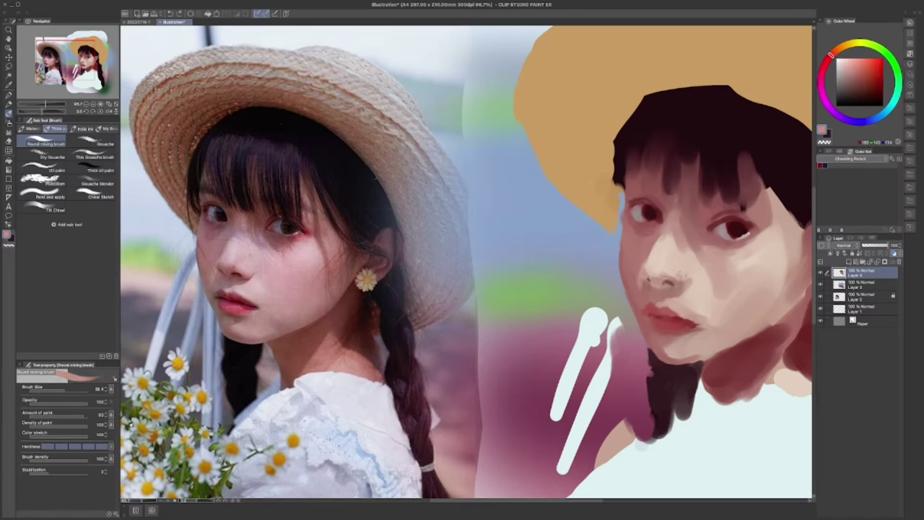
Smooth the nose bridge up toward the area between the eyes with sampled skin tones, varying the brush size
left_click_drag(748, 240, 727, 253)
left_click(649, 269, "alt")
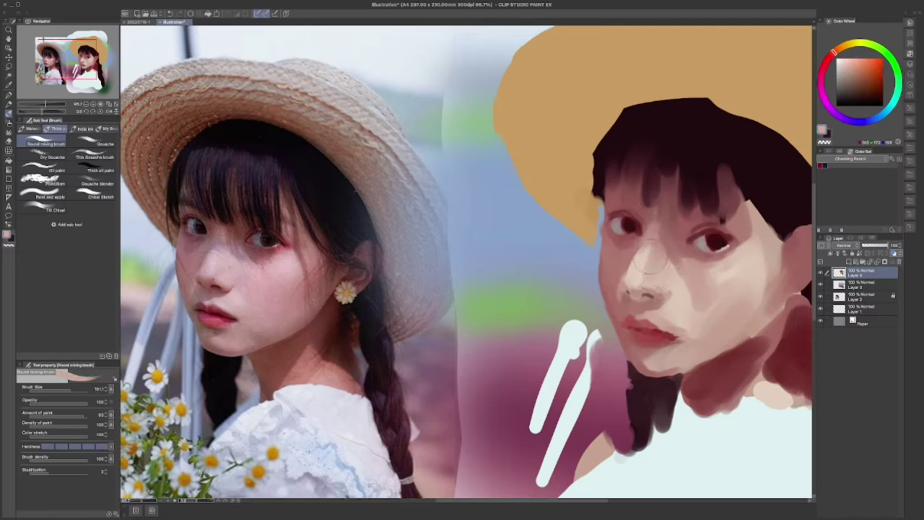
key("bracketleft")
key("bracketleft")
key("bracketright")
key("bracketright")
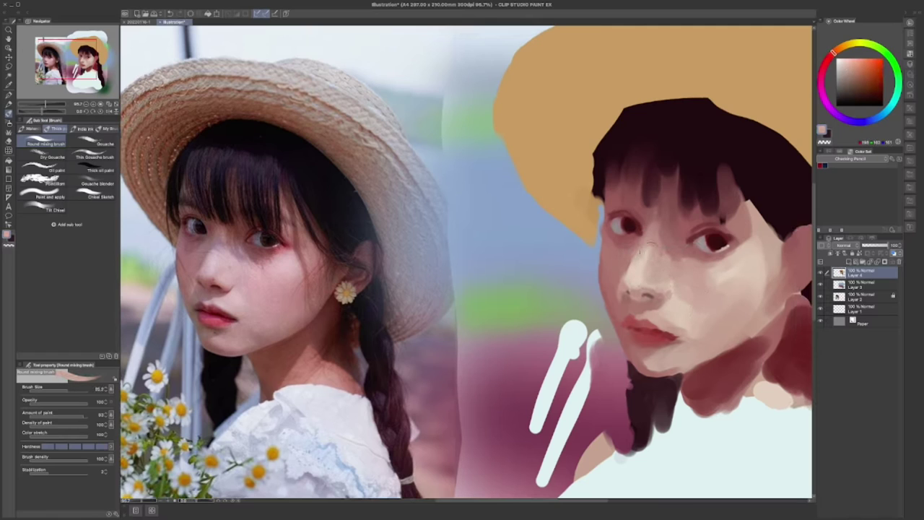
left_click(633, 282, "alt")
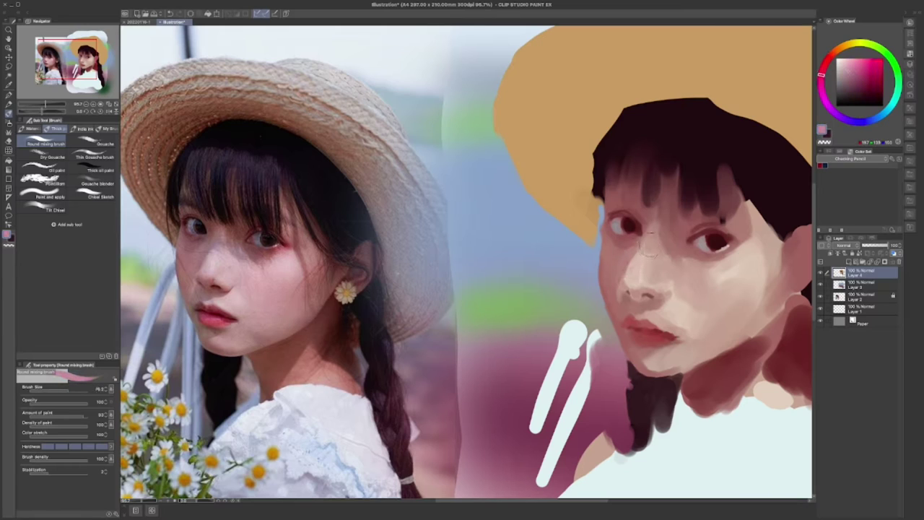
Refine the far eye's outline with a dark tone and soften the skin above it with sampled reddish skin colour
left_click_drag(698, 268, 698, 279)
key("bracketleft")
key("bracketleft")
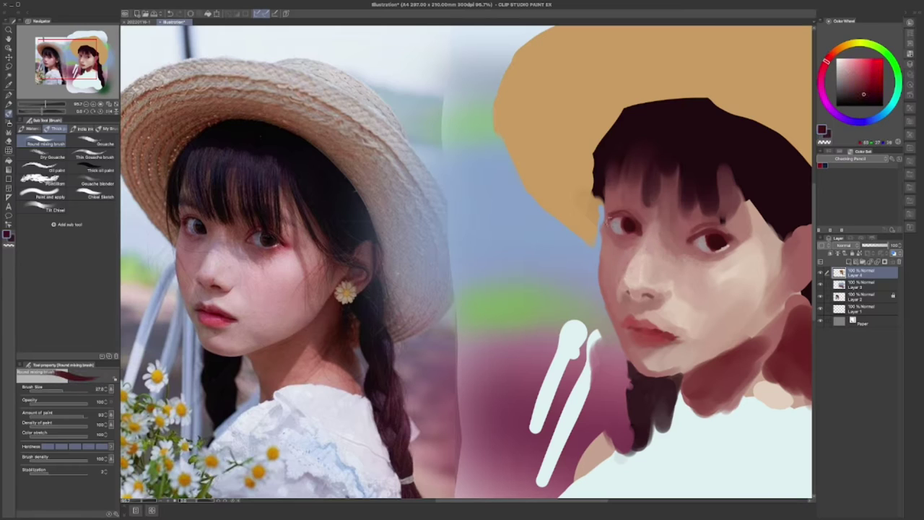
left_click(619, 218, "alt")
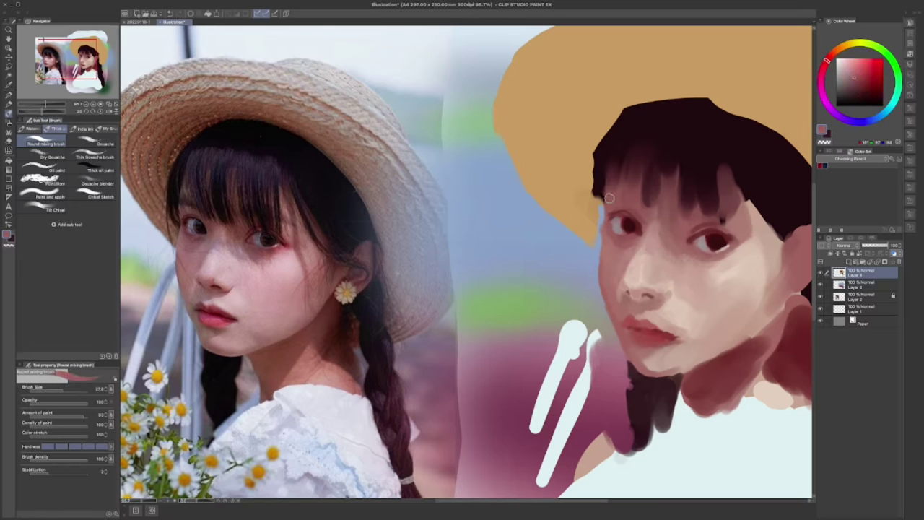
left_click(608, 197, "alt")
Define the far eye's inner corner and upper lid line with sampled reddish and dark tones
scroll(616, 201, "down", 3)
scroll(615, 200, "up", 4)
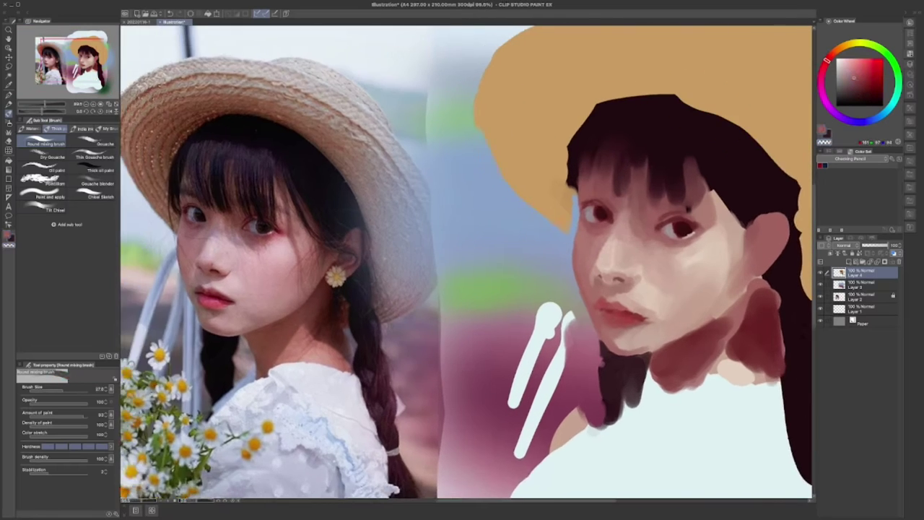
left_click(642, 192, "alt")
left_click(648, 204, "alt")
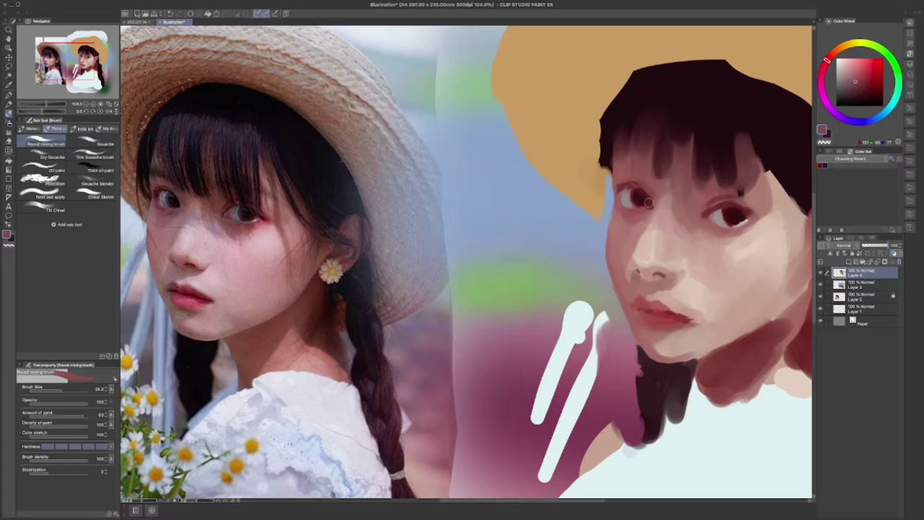
left_click(638, 205, "alt")
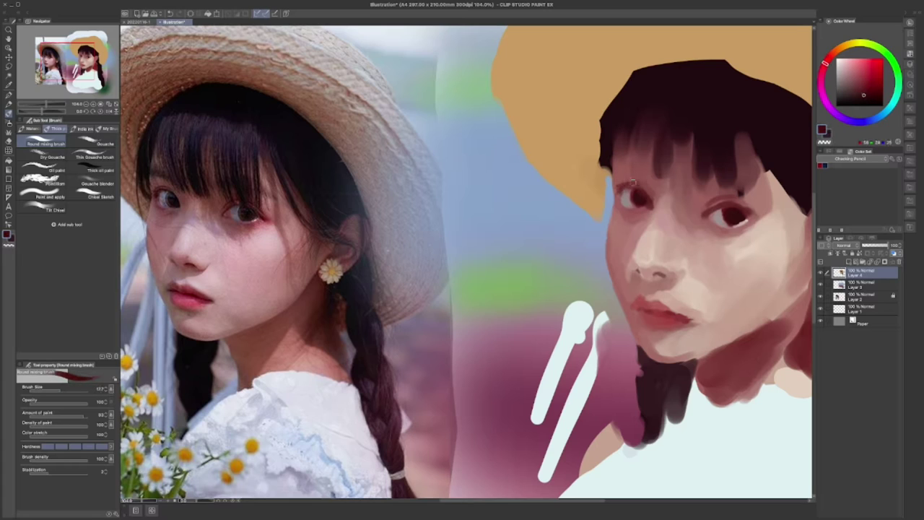
left_click(721, 212, "alt")
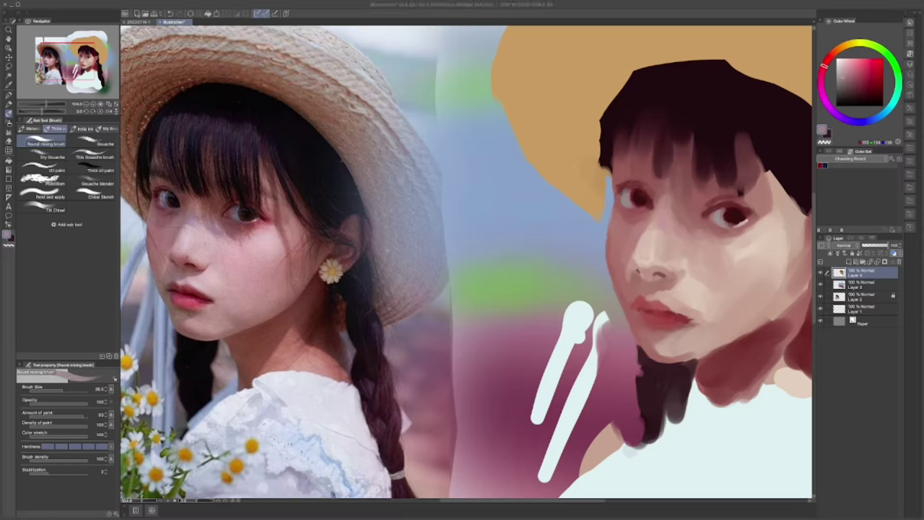
Clean up the hat brim's edge beside the far temple with sampled hat colour and paint the far eyebrow under the bangs
left_click(607, 192, "alt")
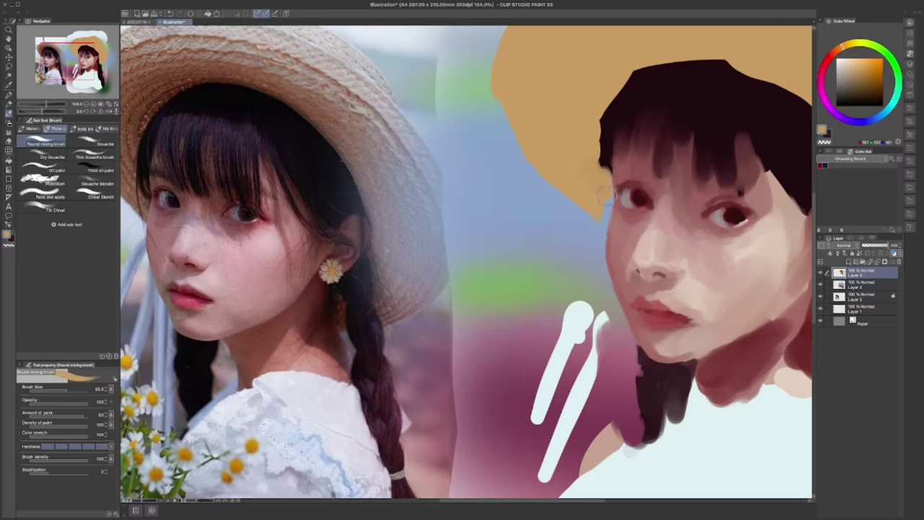
left_click(685, 137, "alt")
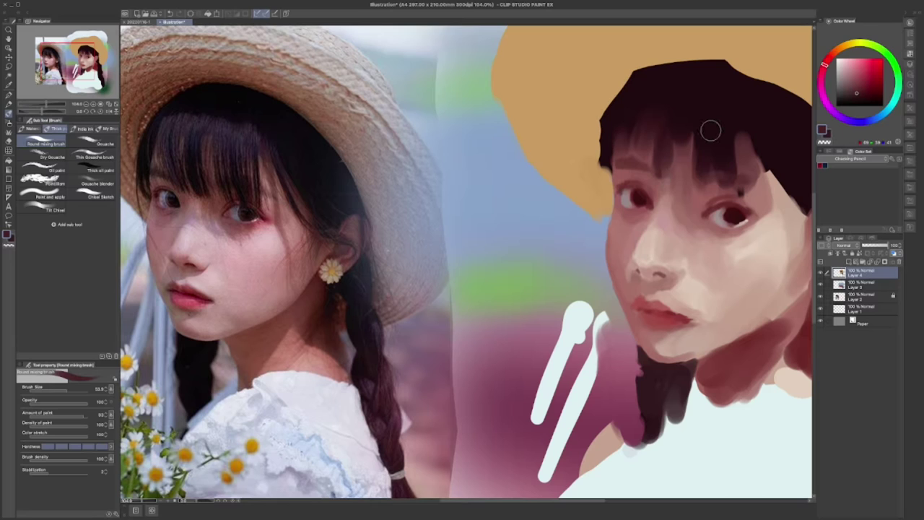
left_click(679, 223, "alt")
Touch up the near eye's white with a sampled grey tone and darken the brow area above it with sampled hair colour
key("j")
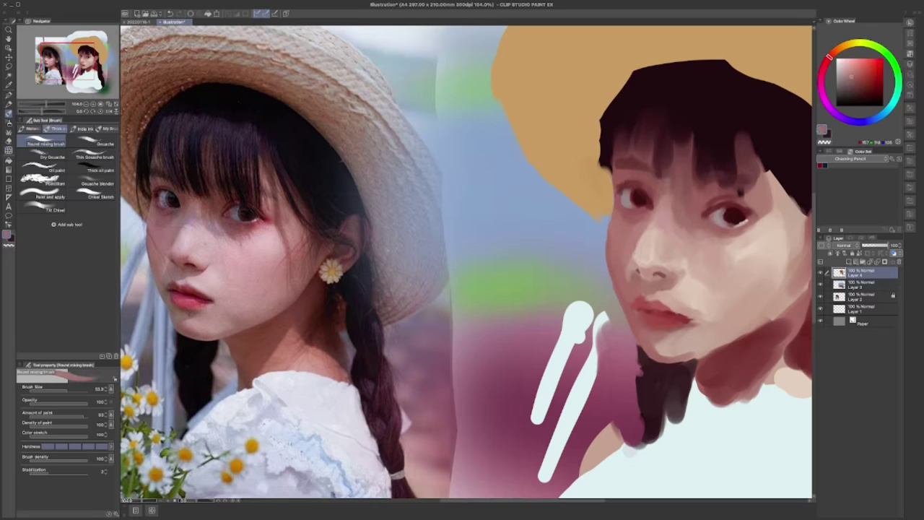
key("b")
left_click(714, 213, "alt")
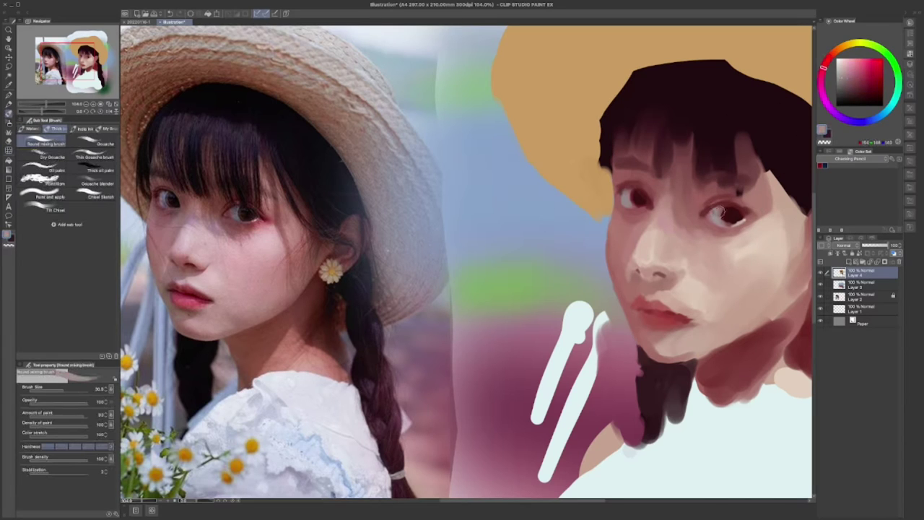
left_click(730, 181, "alt")
left_click(731, 185, "alt")
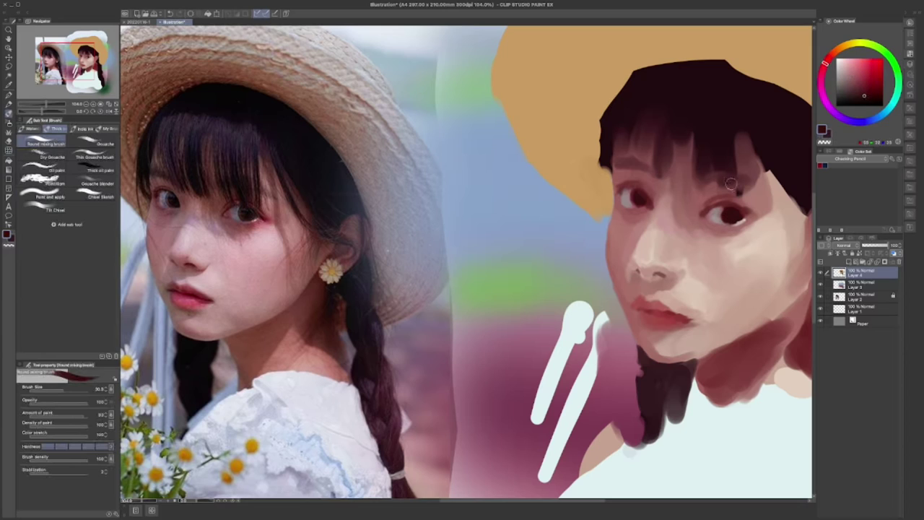
Shape the near eyebrow in reddish brown and brighten the skin from the eye's outer corner to the temple
left_click(746, 205, "alt")
left_click(706, 198, "alt")
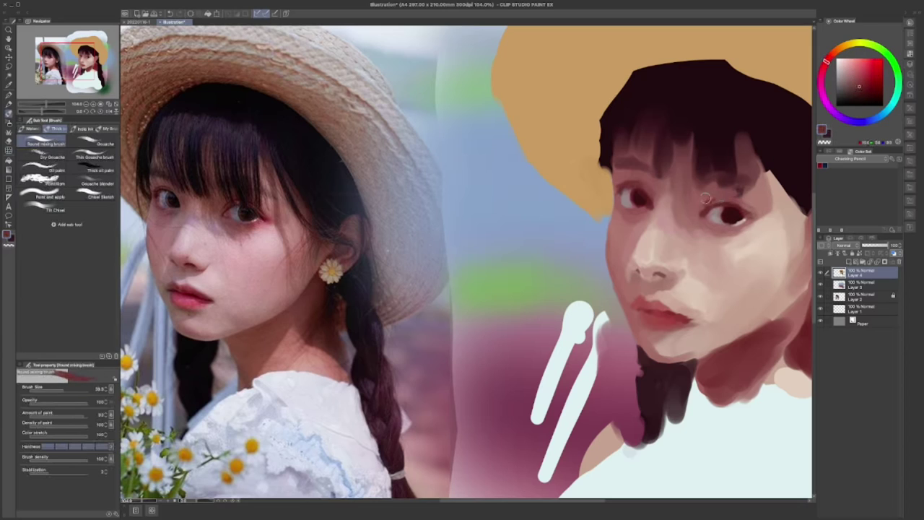
left_click(728, 209, "alt")
left_click(750, 227, "alt")
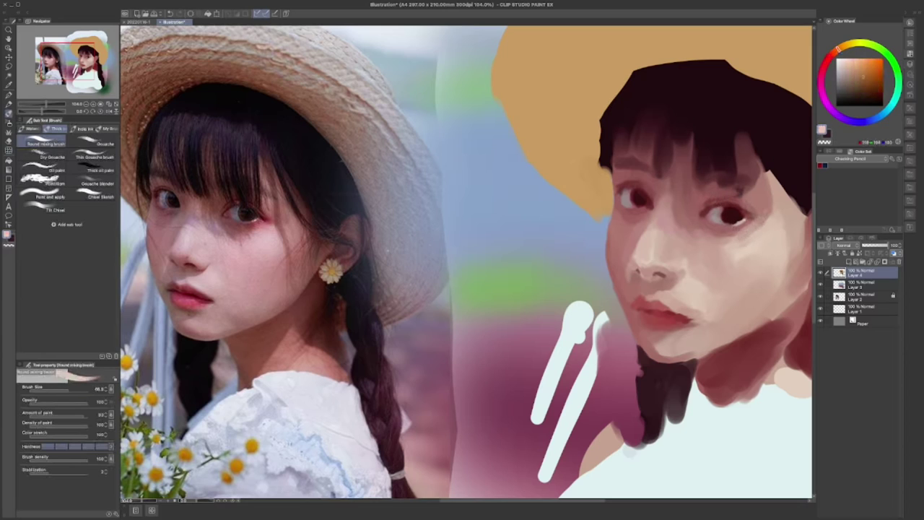
left_click(772, 219, "alt")
mouse_move(771, 218)
left_mouse_down()
mouse_move(786, 189)
mouse_move(758, 177)
left_mouse_up()
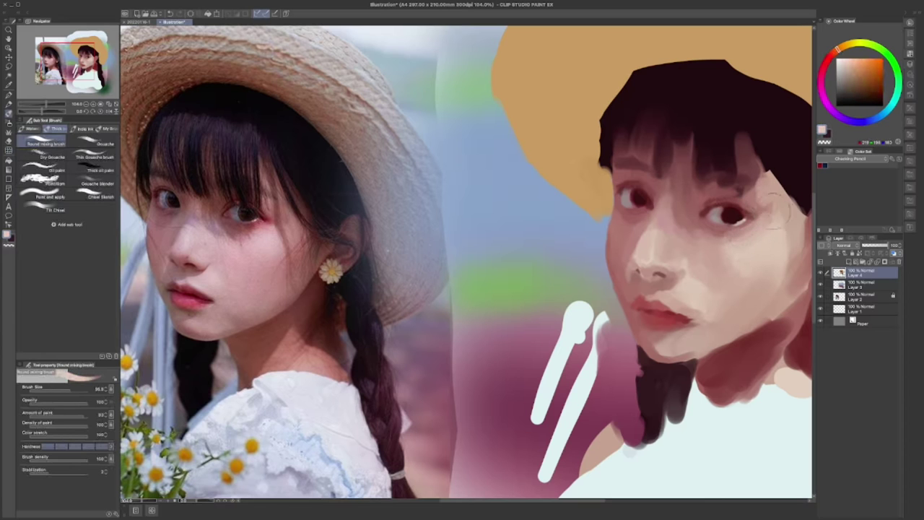
Adjust the shape of the face and its features with the Liquify tool, touching up the paint in between
scroll(466, 260, "down", 5)
scroll(466, 260, "up", 5)
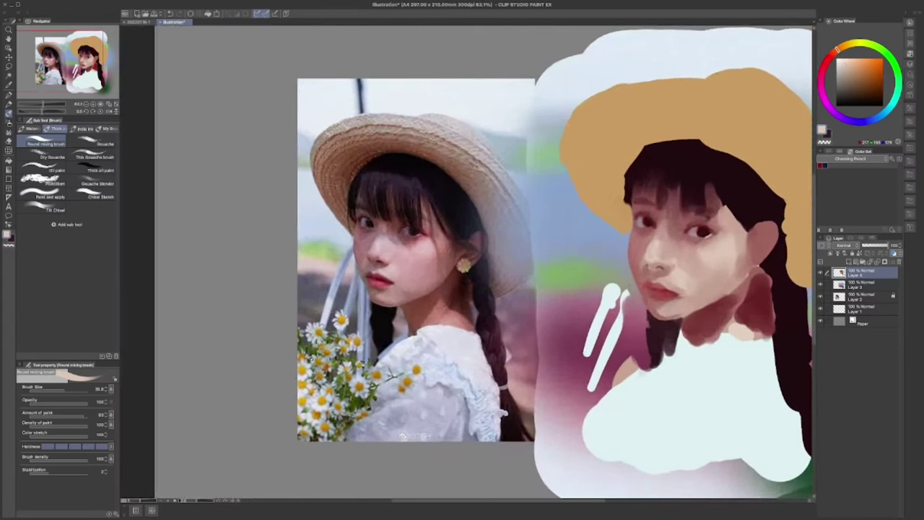
scroll(621, 270, "down", 1)
key("j")
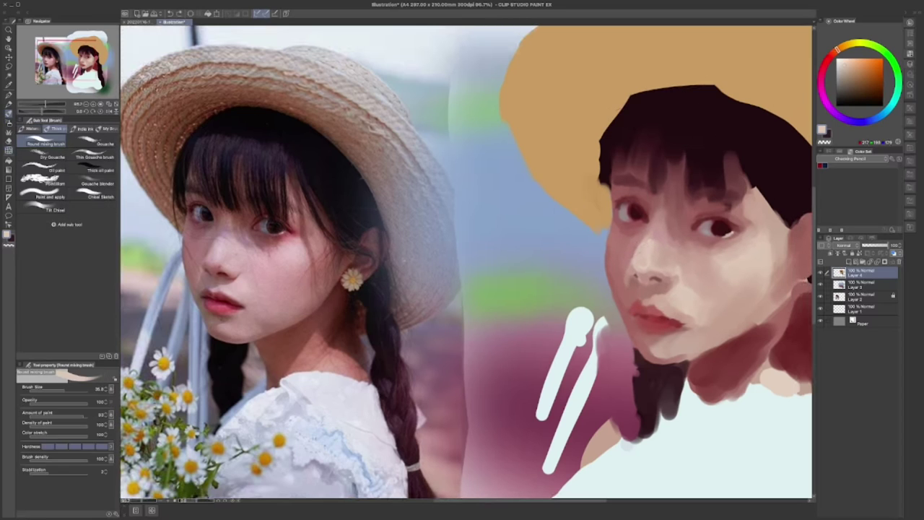
scroll(653, 317, "up", 3)
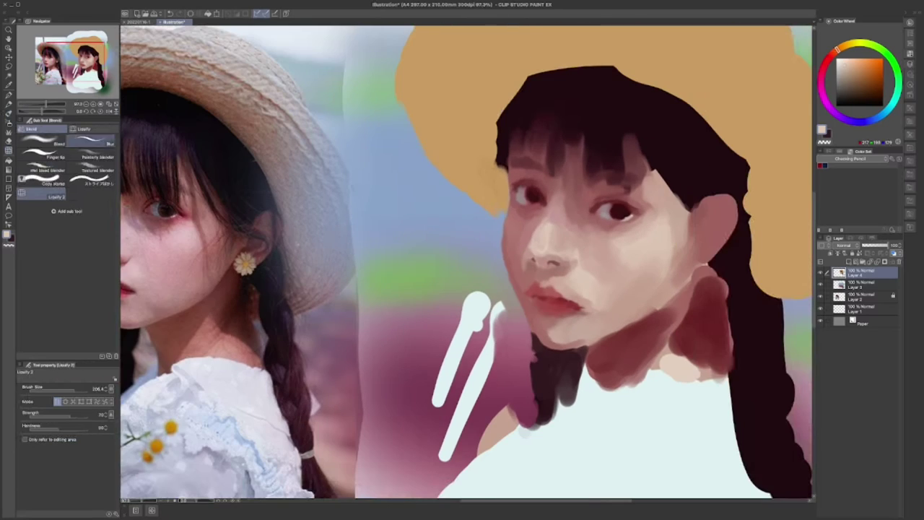
key("b")
scroll(621, 296, "down", 3)
key("j")
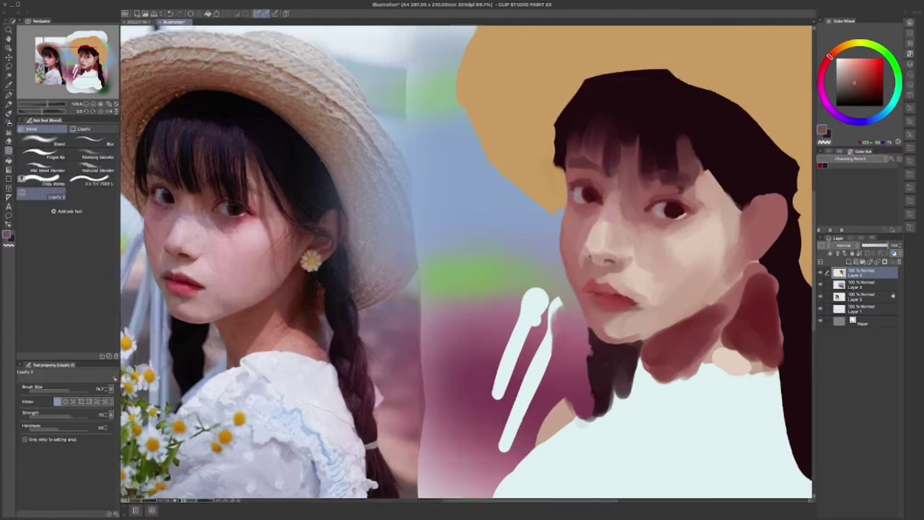
key("b")
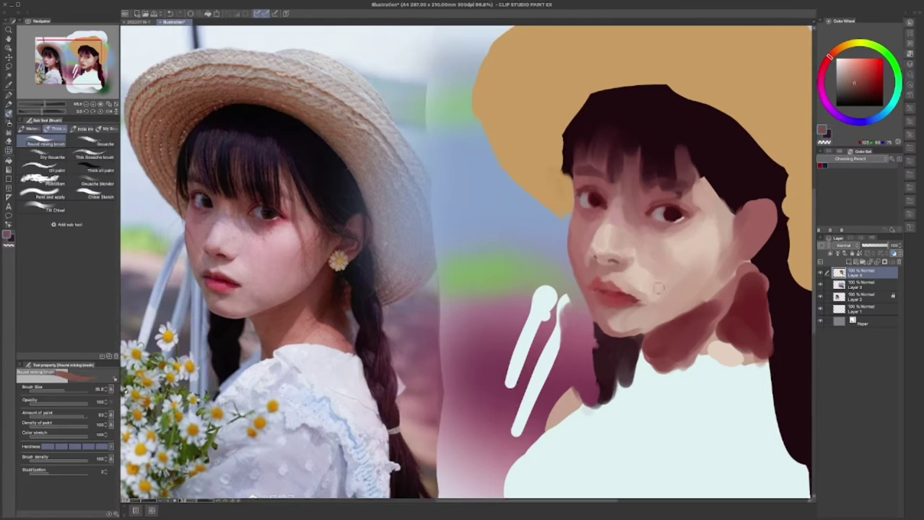
Blend the skin around the near mouth corner, lower cheek and jaw with sampled skin tones and a larger brush
left_click(634, 297, "alt")
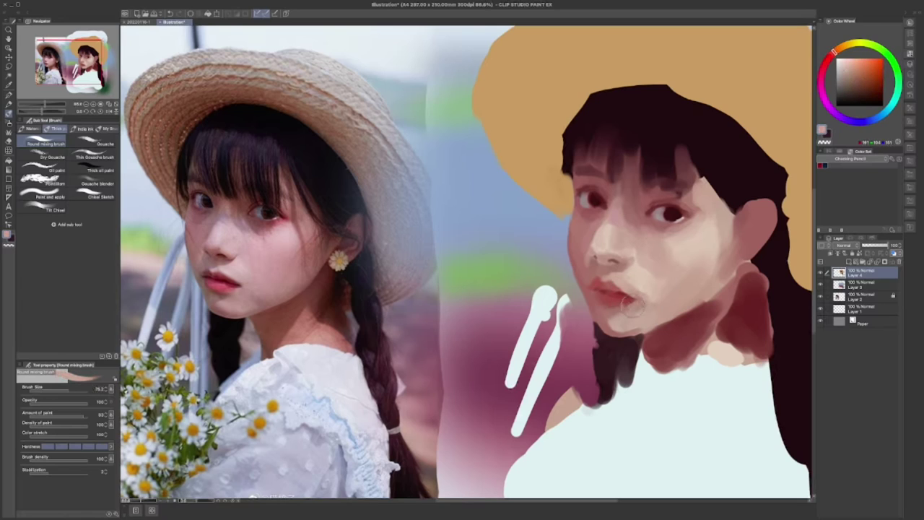
left_click(607, 298, "alt")
left_click(660, 277, "alt")
left_click(671, 296, "alt")
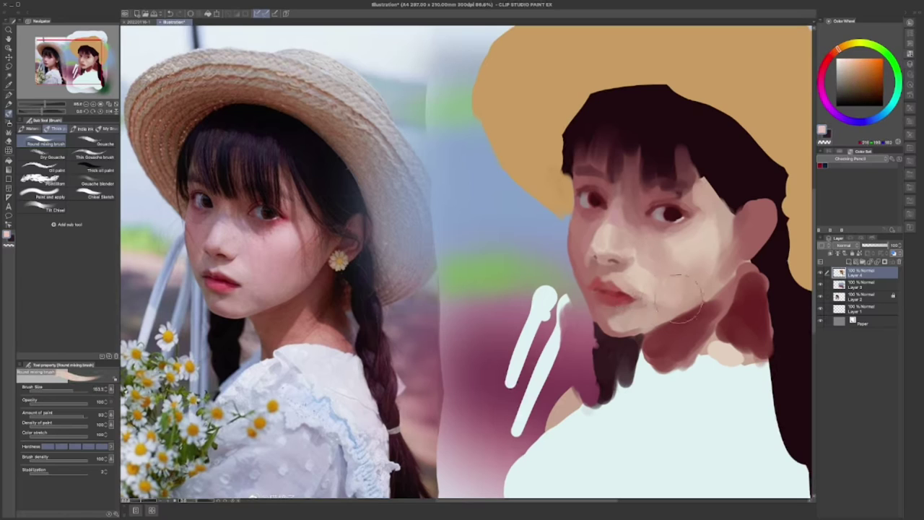
Refine the lips and mouth line with sampled reds, cleaning the surrounding skin with sampled skin tones
left_click(676, 302, "alt")
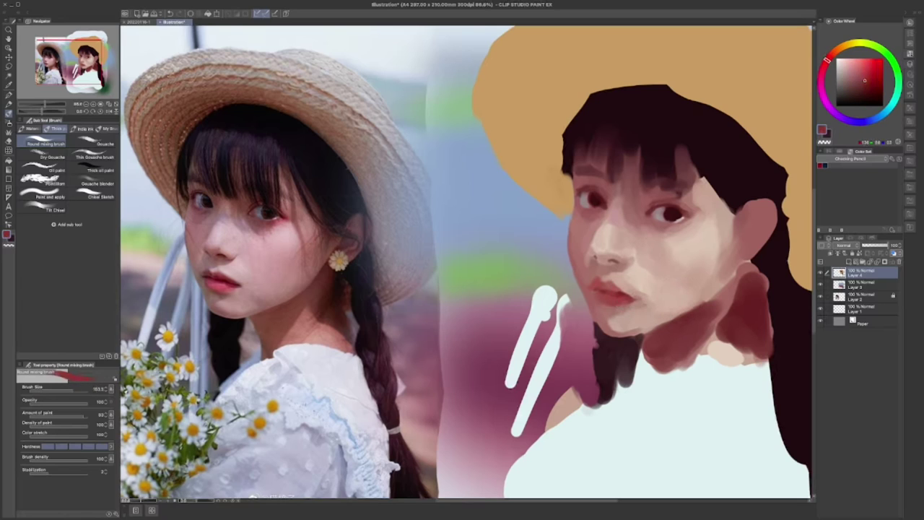
left_click(619, 296, "alt")
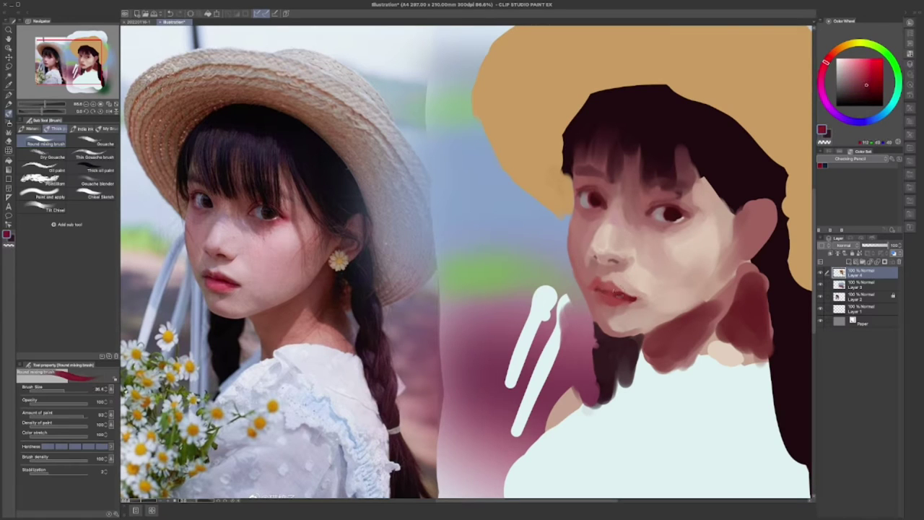
left_click(616, 283, "alt")
left_click_drag(612, 279, 619, 286)
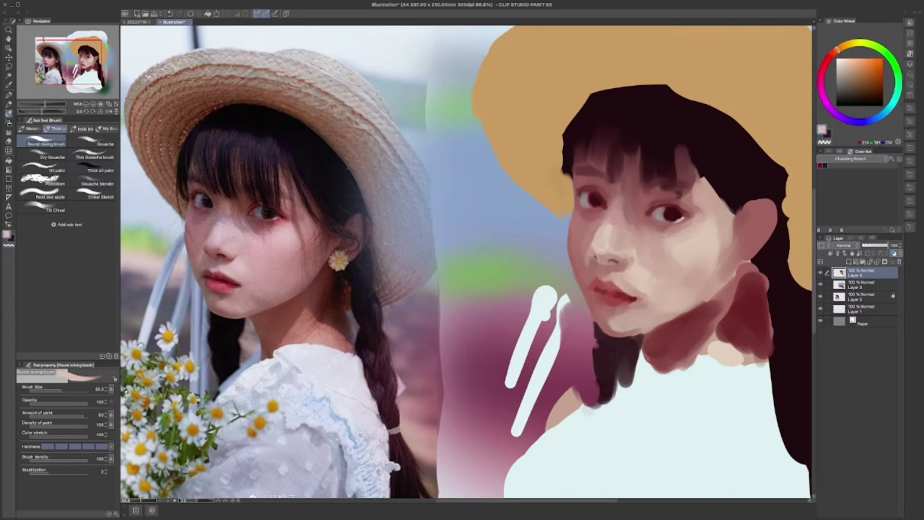
left_click(626, 324, "alt")
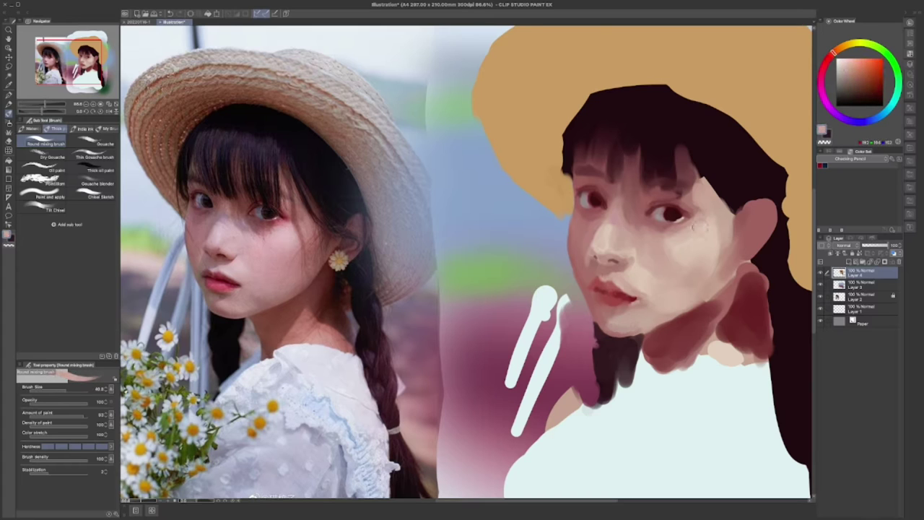
Touch up the far brow and the skin between the eyes with sampled hair, brow and skin tones
scroll(694, 226, "up", 2)
left_click(752, 185, "alt")
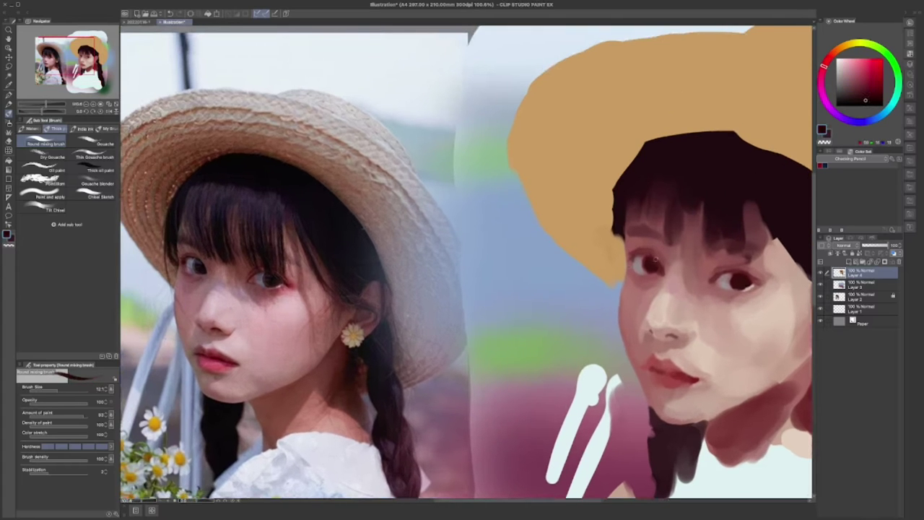
key("bracketright")
left_click(632, 235, "alt")
key("bracketright")
key("bracketright")
key("bracketright")
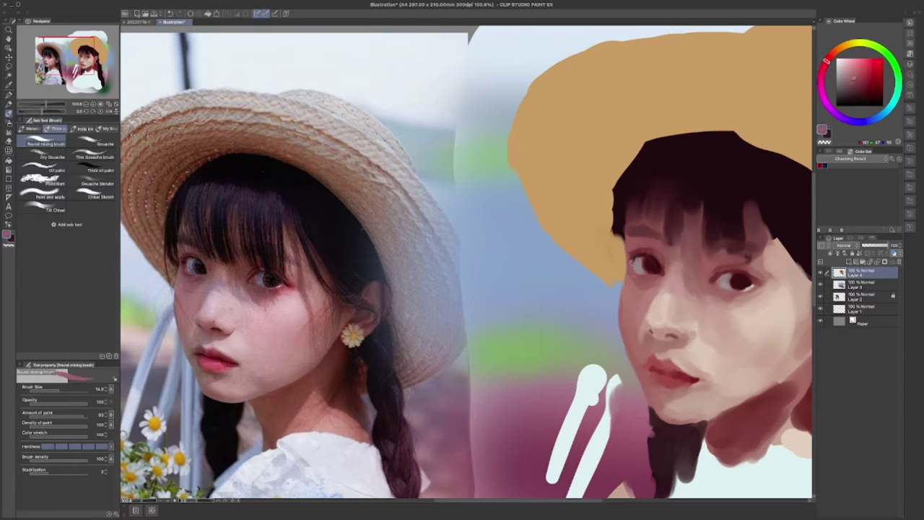
left_click(705, 275, "alt")
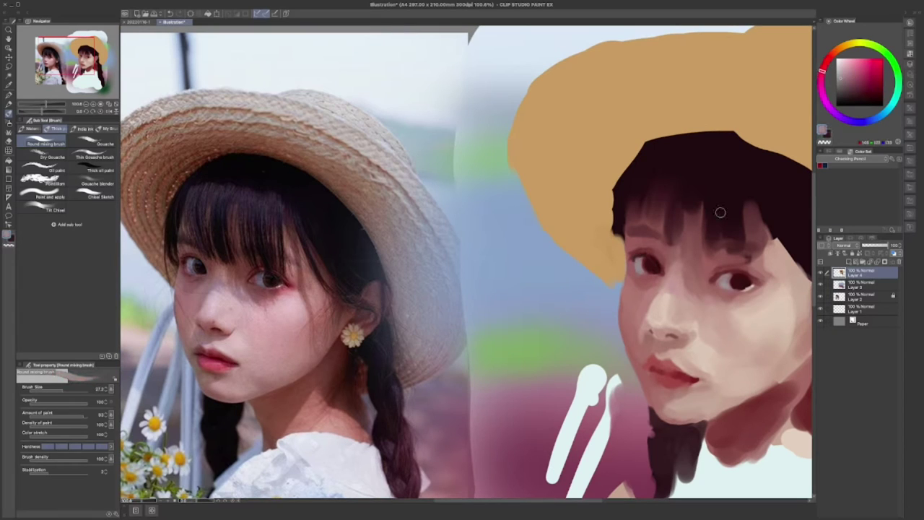
left_click(664, 266, "alt")
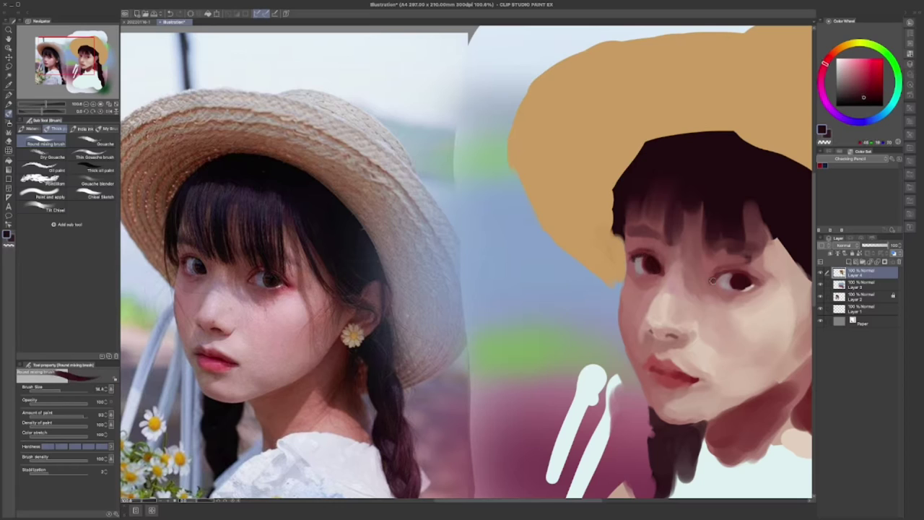
Define the near eye's upper lash line and iris with sampled dark and reddish-brown tones
left_click(731, 268, "alt")
left_click(731, 275, "alt")
left_click(732, 276, "alt")
left_click(732, 279, "alt")
left_click(745, 274, "alt")
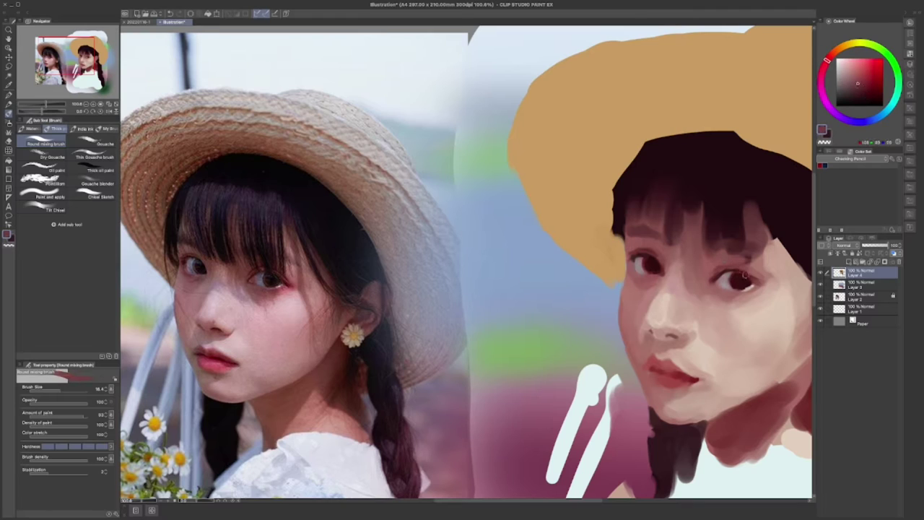
left_click(744, 277, "alt")
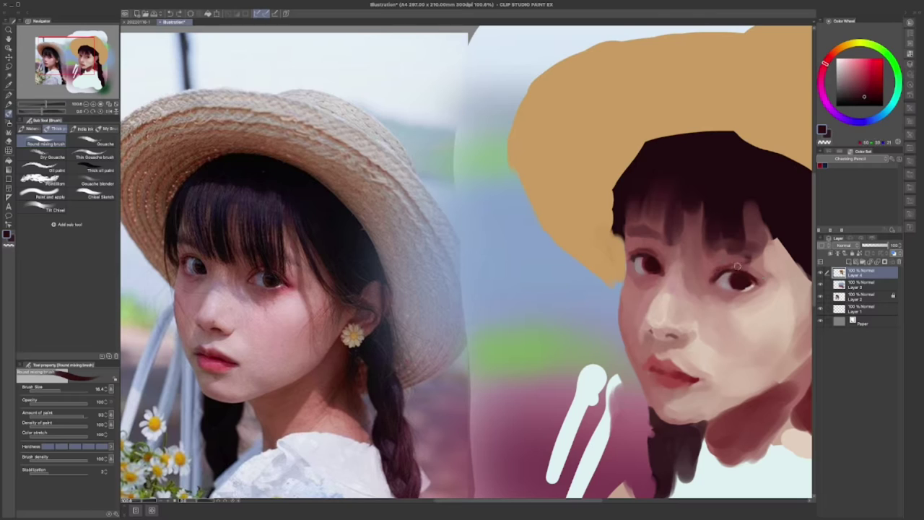
Soften the skin around both eyes and down the near cheek to the mouth corner with sampled tones
left_click(633, 239, "alt")
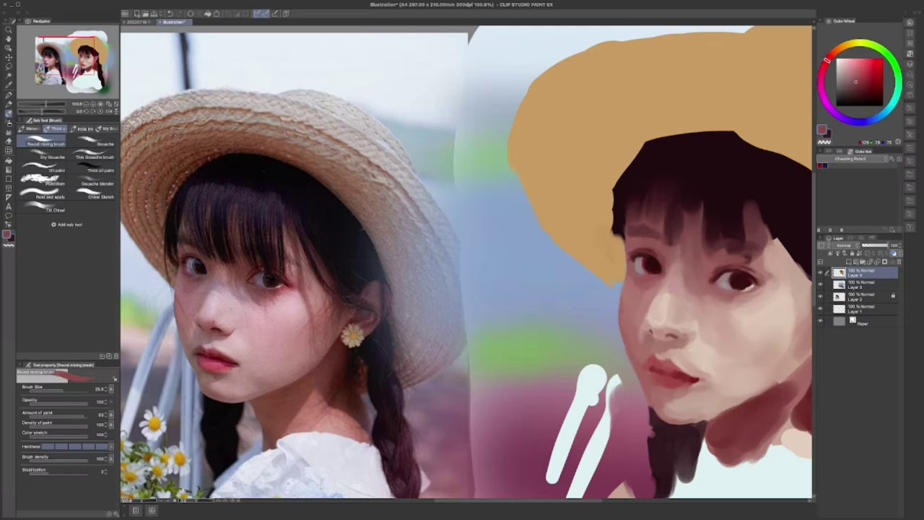
left_click(679, 298, "alt")
left_click_drag(646, 289, 643, 284)
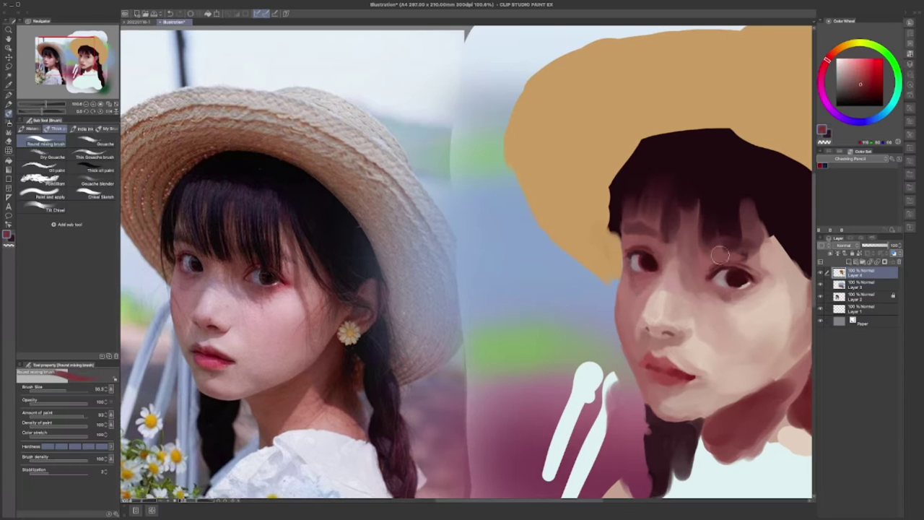
left_click(675, 292, "alt")
mouse_move(705, 311)
left_mouse_down()
mouse_move(734, 342)
mouse_move(767, 342)
mouse_move(728, 354)
mouse_move(780, 339)
mouse_move(713, 360)
left_mouse_up()
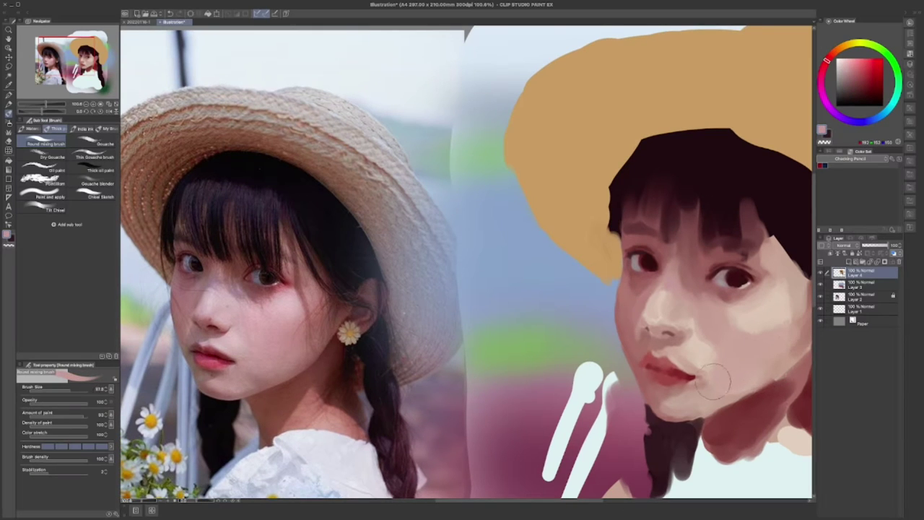
Clean up the edge between the chin and the shaded neck with a sampled tone
left_click(699, 419, "alt")
mouse_move(714, 426)
left_mouse_down()
mouse_move(700, 440)
mouse_move(718, 462)
mouse_move(715, 451)
left_mouse_up()
scroll(621, 289, "down", 2)
scroll(632, 191, "up", 1)
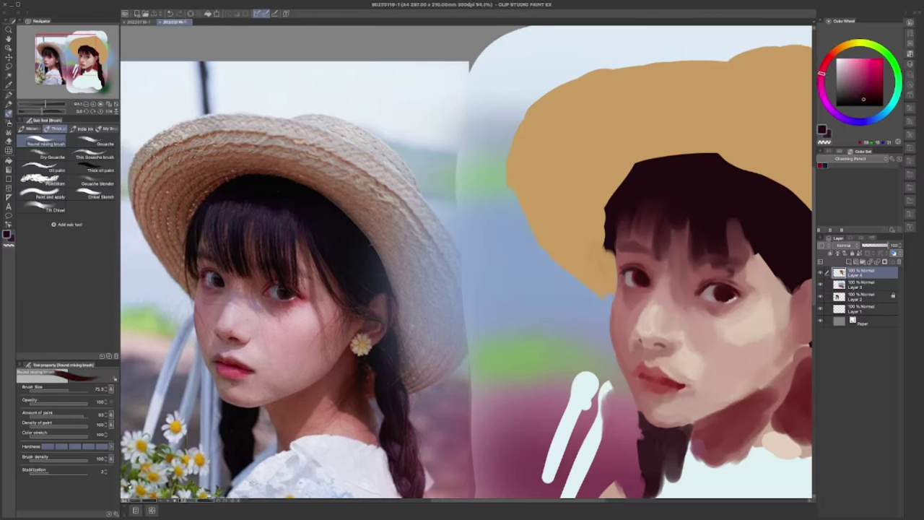
Round off the crown and darken the fringe in sampled hair colour, adding loose strands beside the near ear
left_click_drag(639, 371, 620, 353)
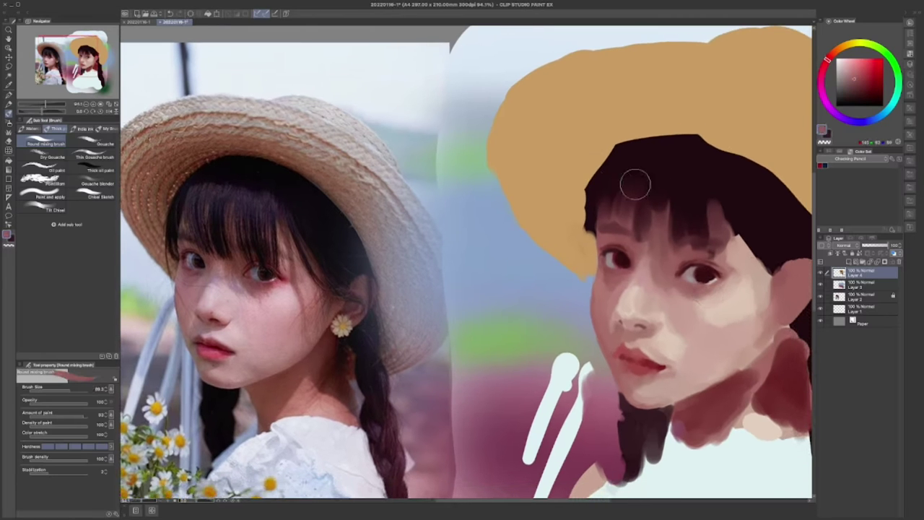
key("bracketright")
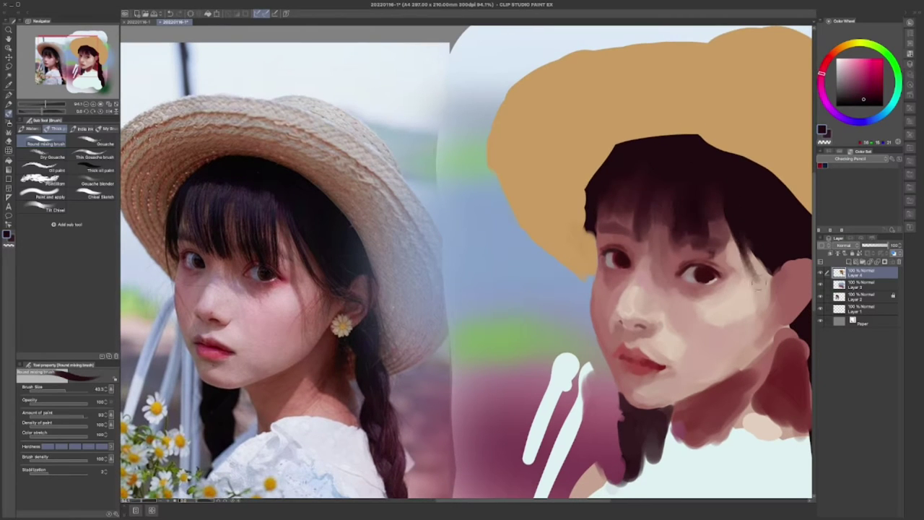
key("bracketright")
mouse_move(629, 151)
left_mouse_down()
mouse_move(652, 161)
mouse_move(707, 140)
mouse_move(662, 179)
left_mouse_up()
key("bracketleft")
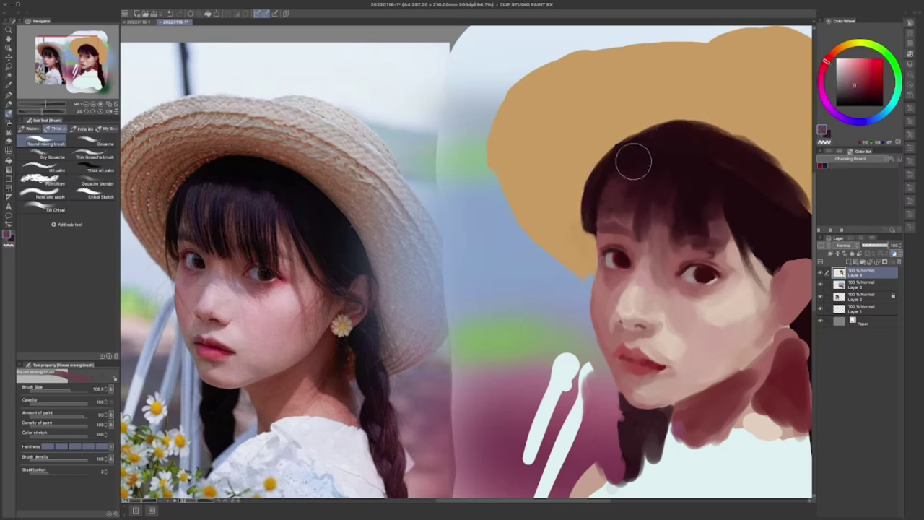
Paint the forehead in sampled skin tones over the old fringe, from the far temple to the near brow
left_click(641, 189, "alt")
key("bracketleft")
left_click(617, 227, "alt")
left_click_drag(609, 217, 603, 189)
left_click_drag(621, 231, 635, 177)
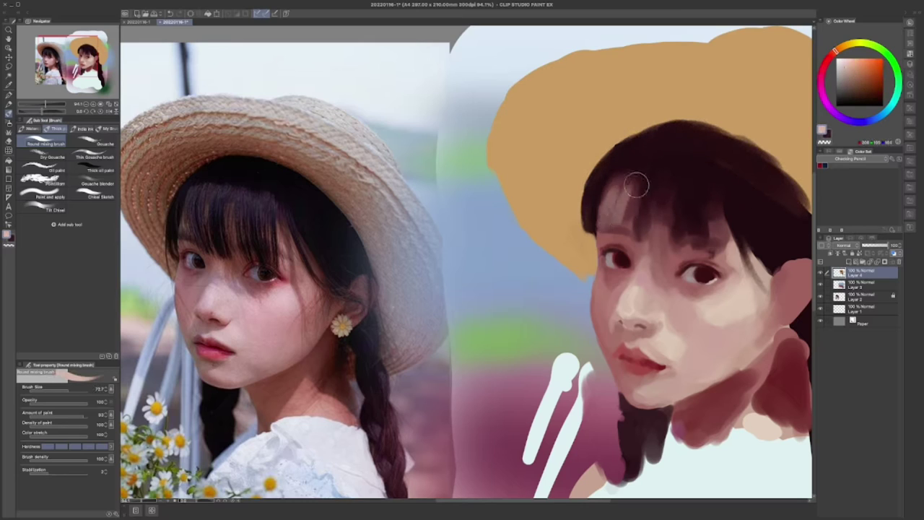
left_click_drag(649, 216, 639, 176)
key("bracketright")
mouse_move(599, 231)
left_mouse_down()
mouse_move(645, 207)
mouse_move(659, 181)
mouse_move(722, 202)
left_mouse_up()
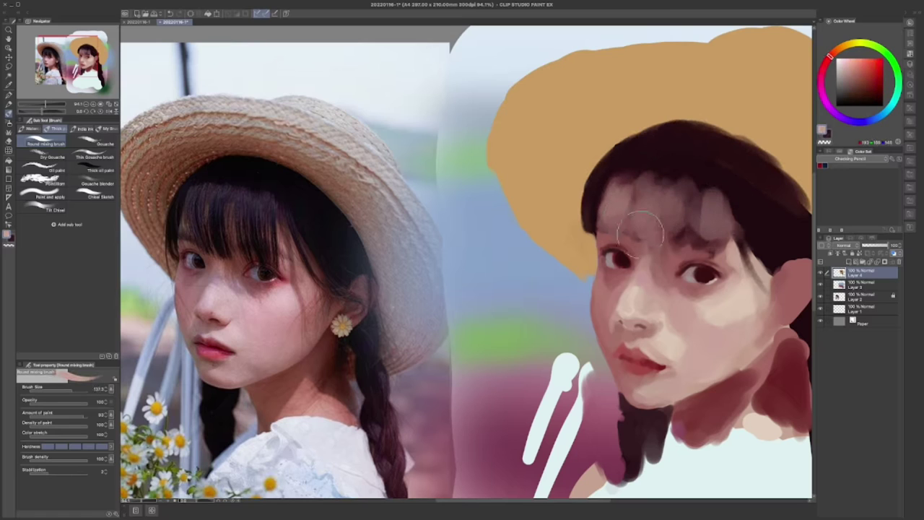
left_click(606, 235, "alt")
mouse_move(608, 238)
left_mouse_down()
mouse_move(659, 206)
mouse_move(684, 218)
mouse_move(701, 244)
mouse_move(723, 228)
mouse_move(679, 255)
mouse_move(721, 251)
left_mouse_up()
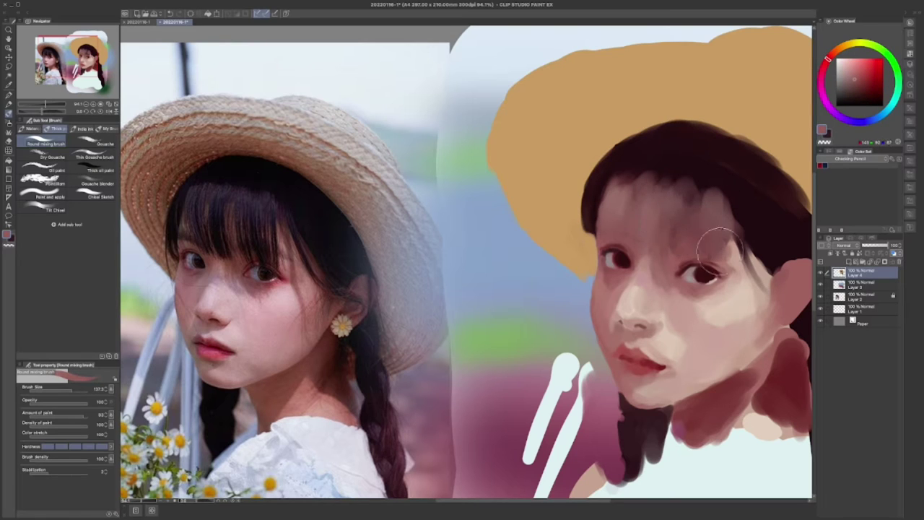
Repaint the fringe as separate dark strands falling over the forehead with sampled hair colour
left_click(725, 249, "alt")
left_click(724, 165, "alt")
key("bracketleft")
mouse_move(628, 163)
left_mouse_down()
mouse_move(617, 231)
mouse_move(662, 193)
mouse_move(653, 249)
left_mouse_up()
mouse_move(680, 173)
left_mouse_down()
mouse_move(698, 246)
mouse_move(670, 158)
mouse_move(714, 185)
mouse_move(722, 239)
left_mouse_up()
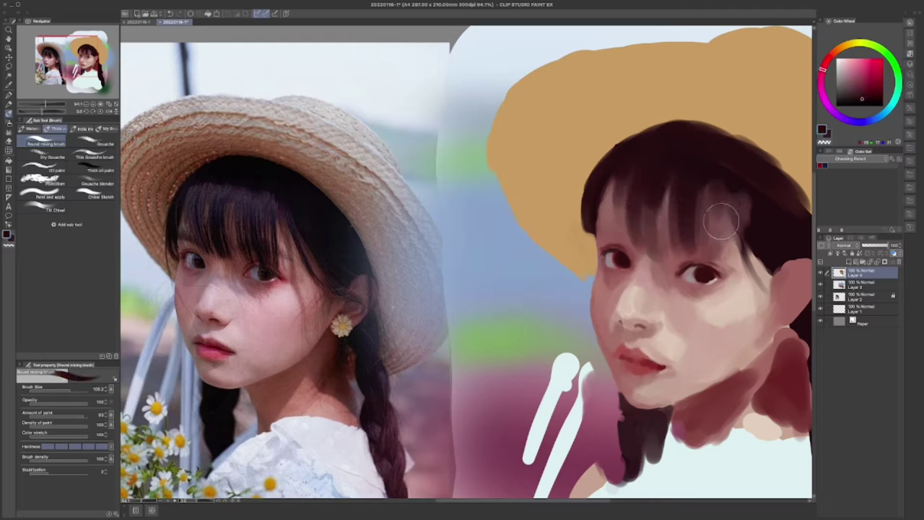
left_click_drag(714, 189, 726, 264)
Thicken the fringe strands toward the temples and blend their roots into the crown, varying the brush size
key("bracketleft")
key("bracketright")
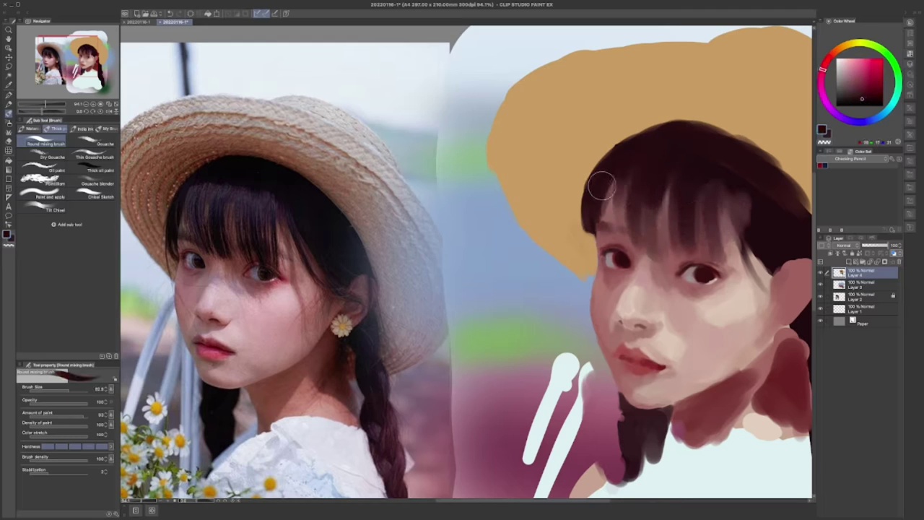
left_click_drag(598, 181, 621, 230)
left_click_drag(686, 184, 736, 257)
key("bracketright")
mouse_move(646, 167)
left_mouse_down()
mouse_move(650, 230)
mouse_move(622, 227)
left_mouse_up()
left_click_drag(685, 170, 697, 231)
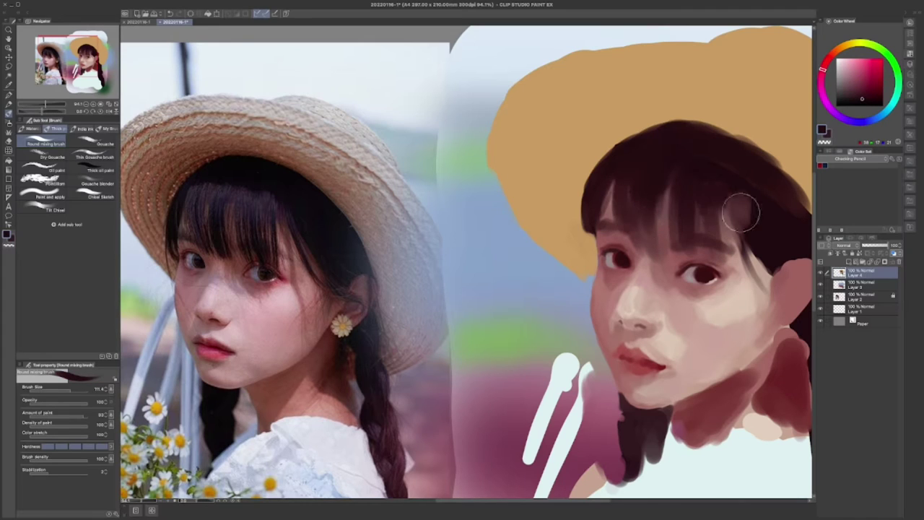
left_click_drag(722, 160, 742, 233)
mouse_move(617, 170)
left_mouse_down()
mouse_move(625, 141)
mouse_move(712, 140)
left_mouse_up()
Trim the outer edge of the hair from the far temple over the crown with the sampled hat colour
left_click(588, 198, "alt")
left_click_drag(588, 198, 588, 233)
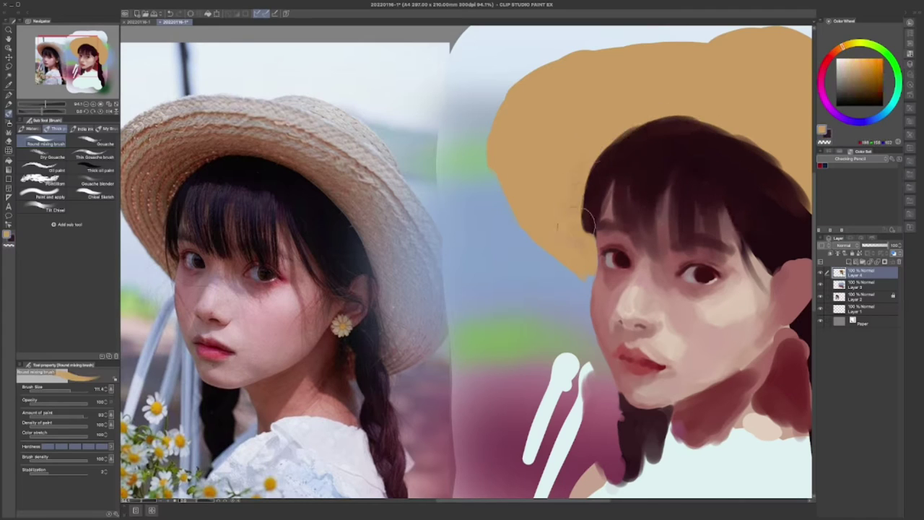
mouse_move(599, 166)
left_mouse_down()
mouse_move(678, 116)
mouse_move(729, 133)
left_mouse_up()
Reshape the gaps in the fringe at the far temple and mid-forehead using a smaller brush
left_click(619, 165, "alt")
key("bracketleft")
left_click_drag(618, 166, 606, 216)
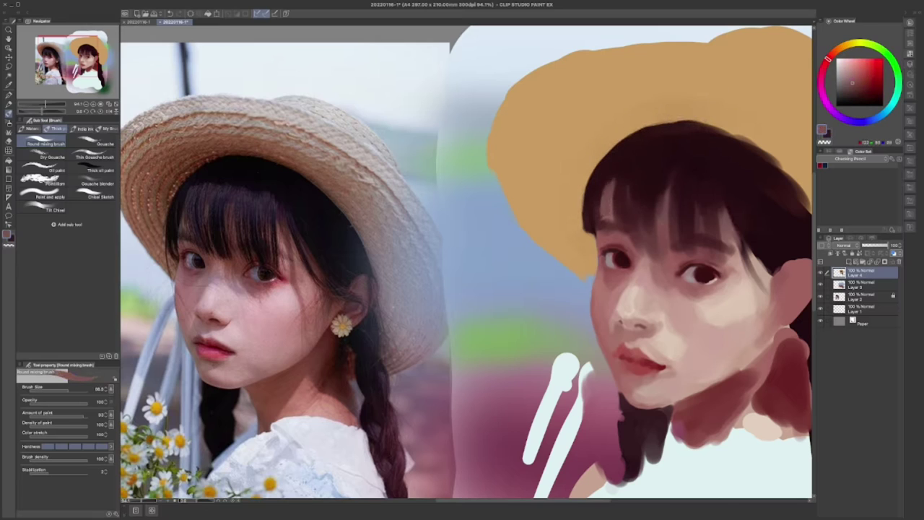
left_click_drag(599, 184, 617, 197)
left_click_drag(664, 163, 680, 183)
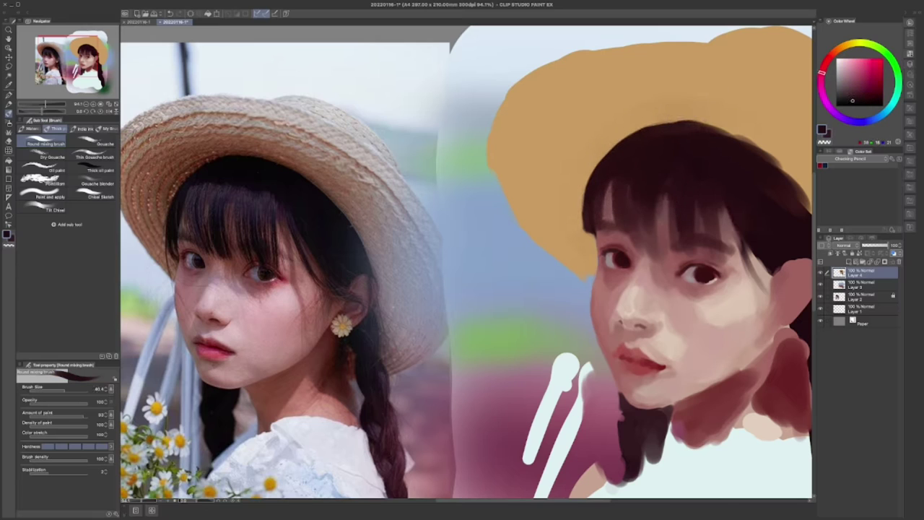
Deepen the fringe strands and the hair along the near side of the crown with sampled dark hair colour
left_click(610, 160, "alt")
left_click_drag(610, 160, 649, 257)
key("bracketright")
mouse_move(668, 173)
left_mouse_down()
mouse_move(696, 173)
mouse_move(682, 209)
left_mouse_up()
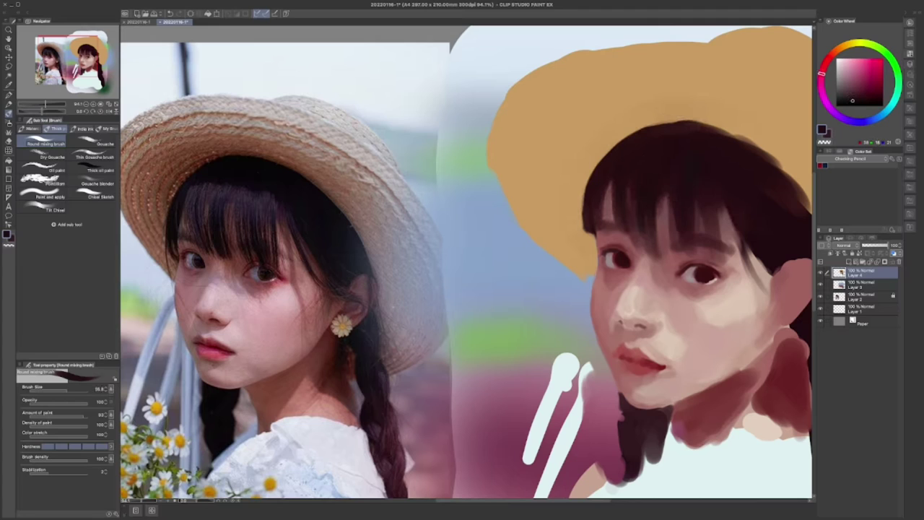
left_click_drag(712, 249, 744, 184)
mouse_move(671, 148)
left_mouse_down()
mouse_move(718, 134)
mouse_move(792, 195)
left_mouse_up()
key("bracketright")
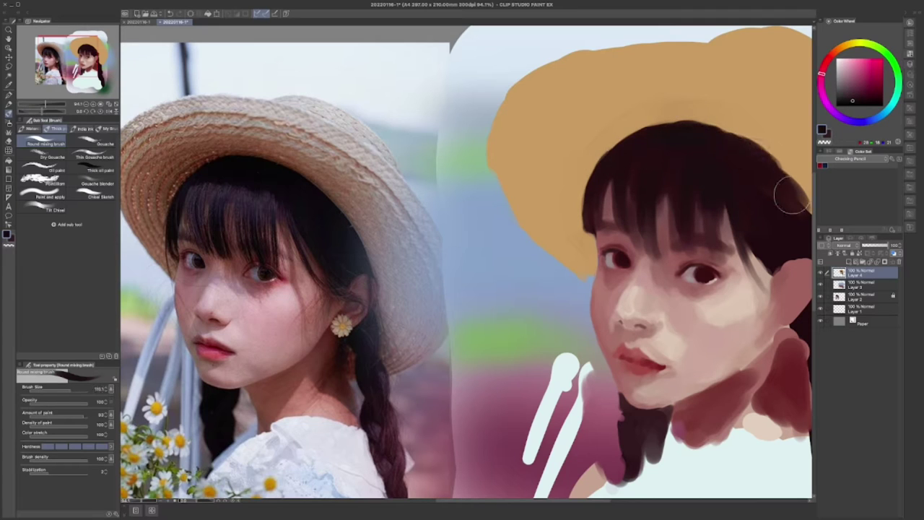
Add purple highlights across the fringe with a smaller brush
left_click(622, 177, "alt")
key("bracketleft")
key("bracketleft")
mouse_move(625, 164)
left_mouse_down()
mouse_move(648, 225)
mouse_move(695, 173)
mouse_move(723, 190)
mouse_move(729, 242)
left_mouse_up()
key("bracketleft")
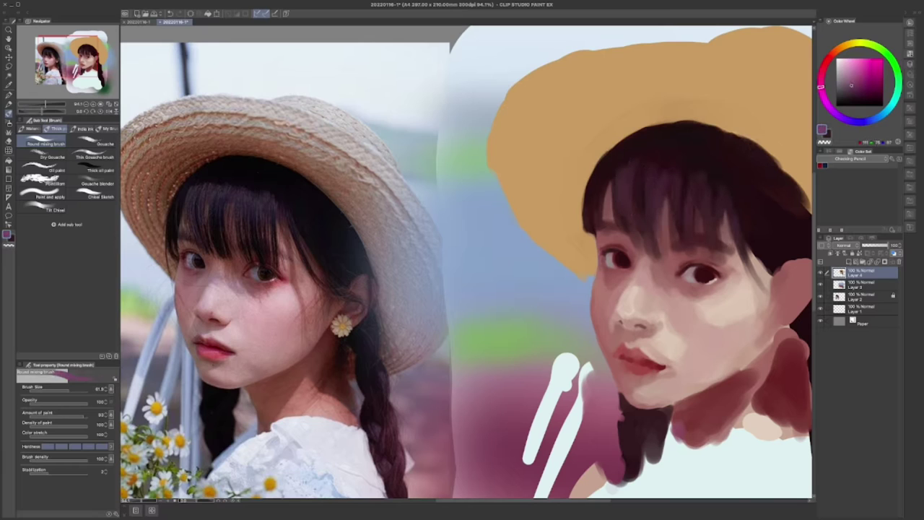
Blend the purple highlights into the hair with sampled dark strokes from the roots and the strand tips
left_click(649, 149, "alt")
key("bracketright")
mouse_move(650, 149)
left_mouse_down()
mouse_move(711, 155)
mouse_move(671, 169)
mouse_move(670, 227)
mouse_move(697, 210)
left_mouse_up()
mouse_move(714, 259)
left_mouse_down()
mouse_move(719, 228)
mouse_move(701, 206)
left_mouse_up()
left_click_drag(632, 256, 639, 209)
key("bracketright")
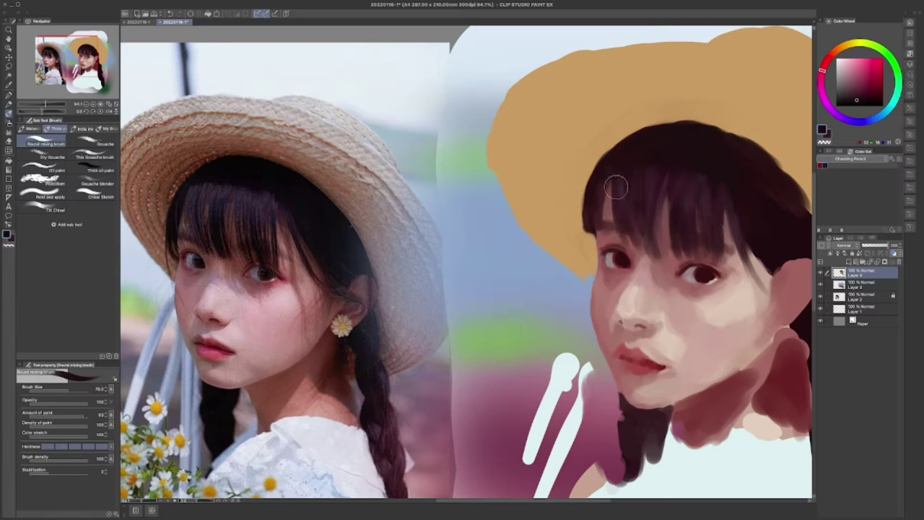
Paint narrow dark strands through the fringe with a reduced brush size to separate the locks
key("bracketleft")
key("bracketleft")
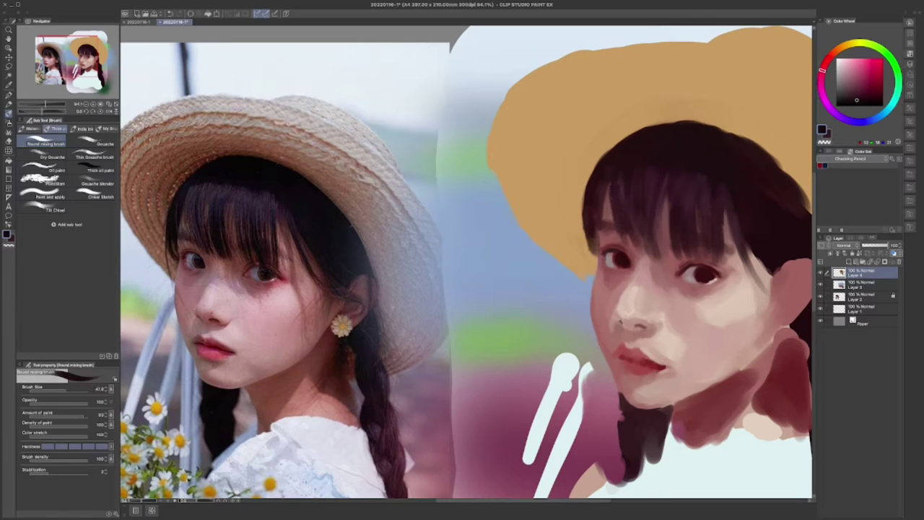
left_click_drag(644, 180, 647, 233)
left_click_drag(682, 202, 686, 232)
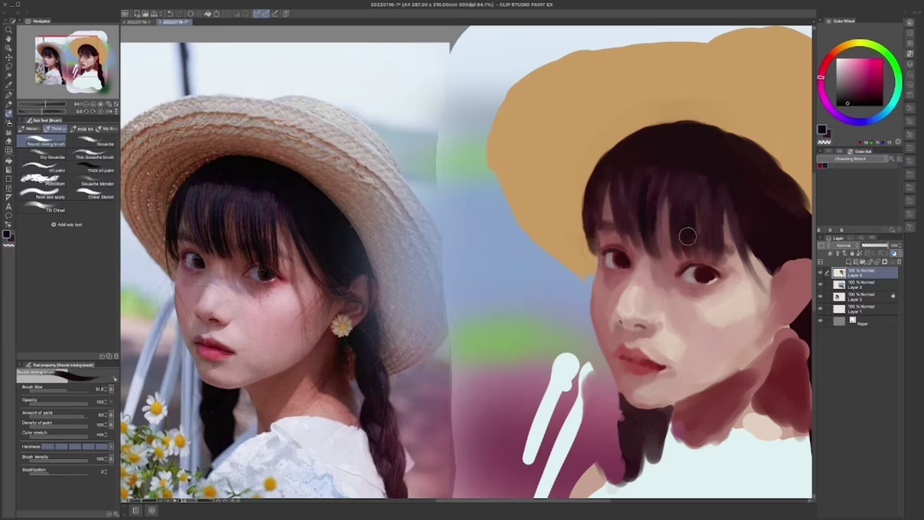
left_click_drag(698, 169, 693, 233)
Even out the skin on the near cheek below the eye with a sampled skin tone
scroll(693, 233, "down", 3)
scroll(693, 233, "up", 3)
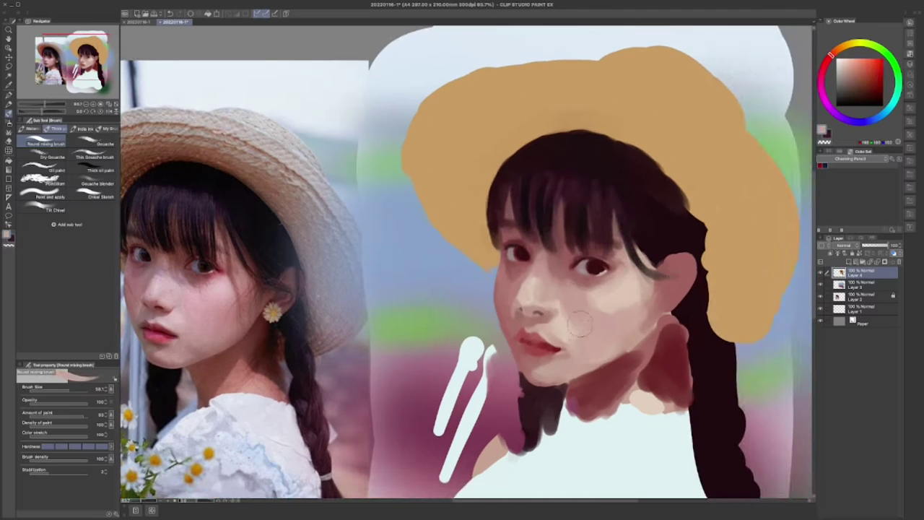
left_click(642, 273, "alt")
scroll(642, 275, "up", 2)
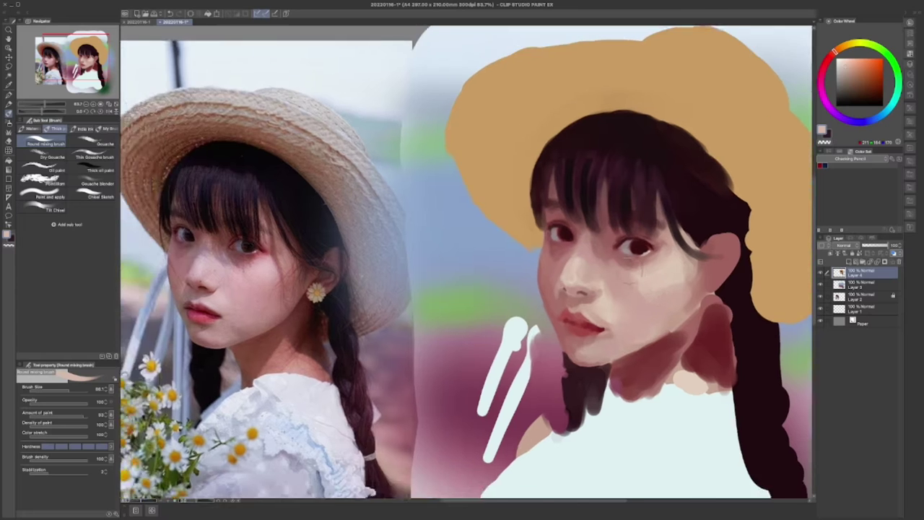
Paint brown shading on the underside of the hat brim beside the far side of the face
left_click(642, 274, "alt")
scroll(642, 275, "up", 1)
left_click_drag(642, 274, 635, 289)
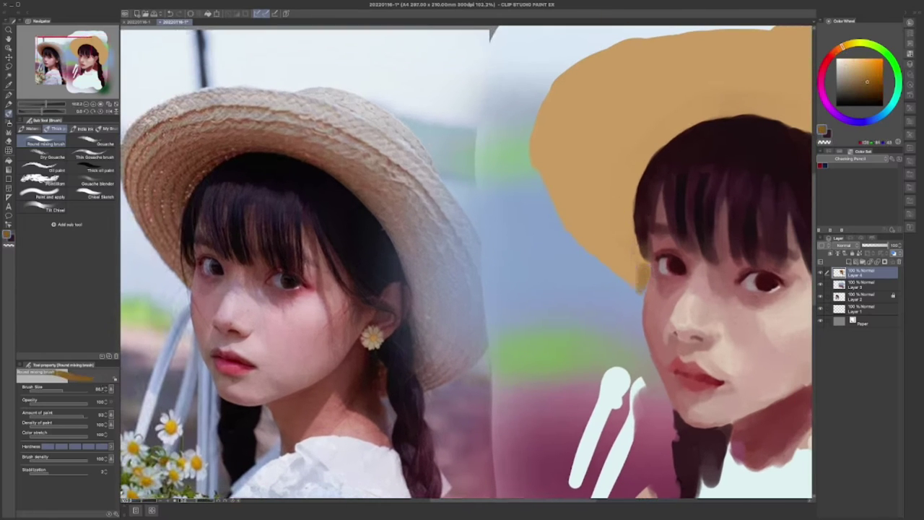
mouse_move(621, 231)
left_mouse_down()
mouse_move(592, 277)
mouse_move(632, 220)
mouse_move(641, 293)
mouse_move(624, 264)
left_mouse_up()
left_click(607, 269, "alt")
left_click(644, 283, "alt")
Add a new layer and paint fine loose dark strands falling from the far temple beside the cheek
left_click(653, 265, "alt")
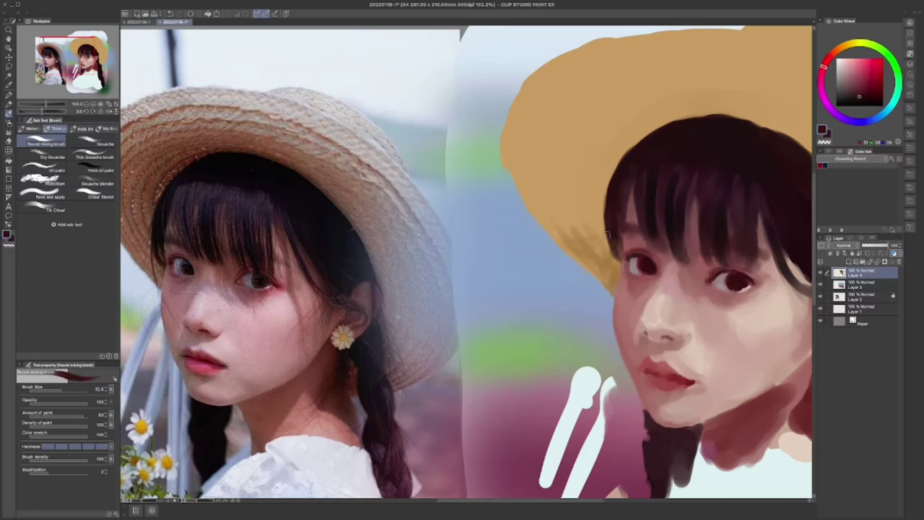
left_click(848, 262)
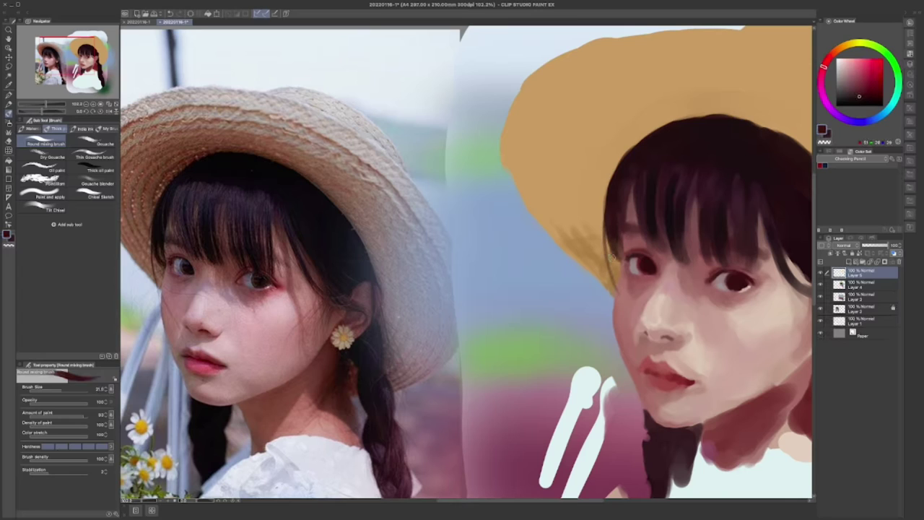
left_click_drag(632, 262, 615, 275)
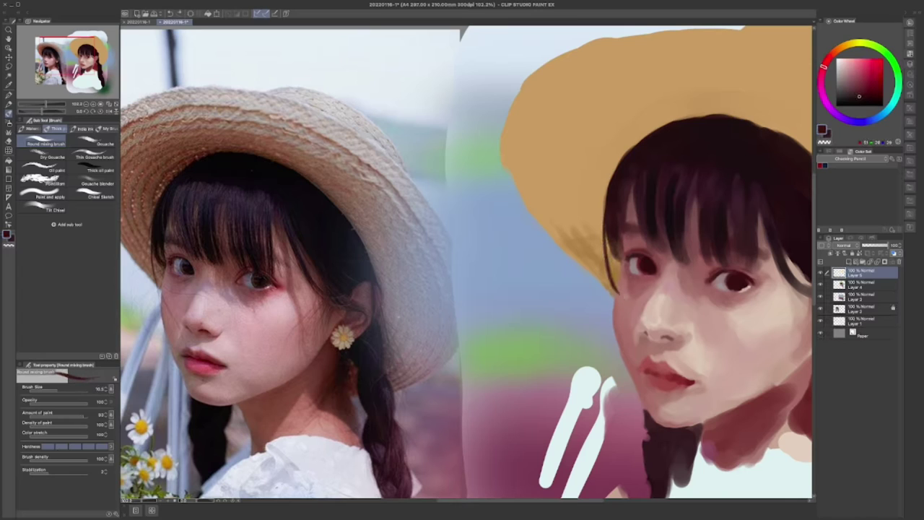
left_click_drag(605, 241, 594, 309)
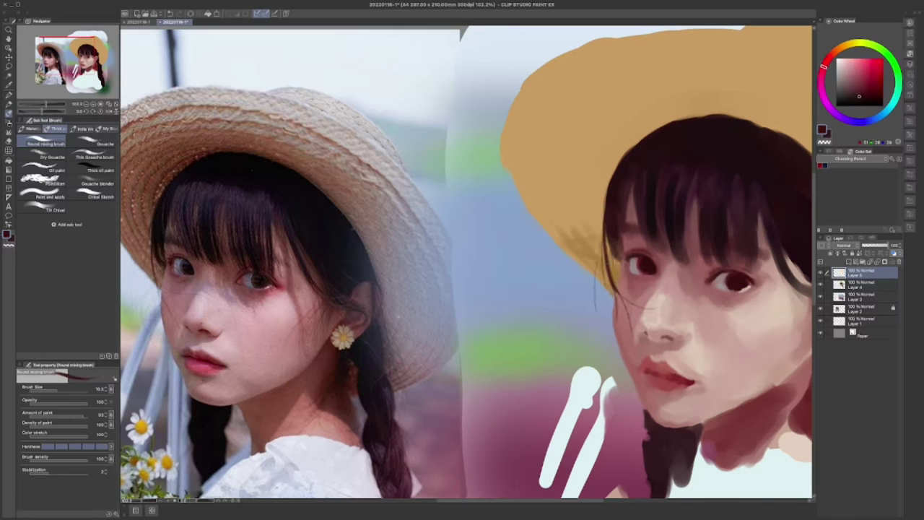
scroll(466, 264, "up", 2)
scroll(465, 263, "down", 4)
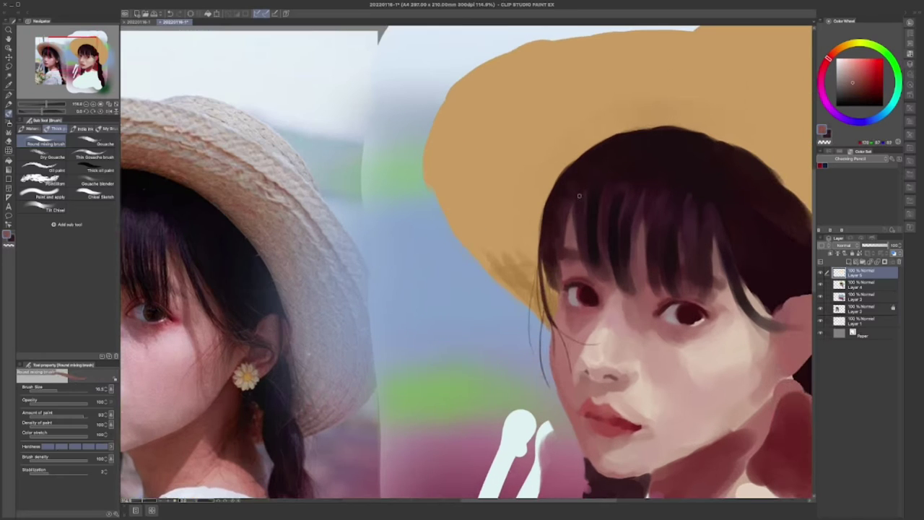
scroll(465, 263, "down", 1)
scroll(676, 149, "up", 1)
scroll(626, 184, "down", 1)
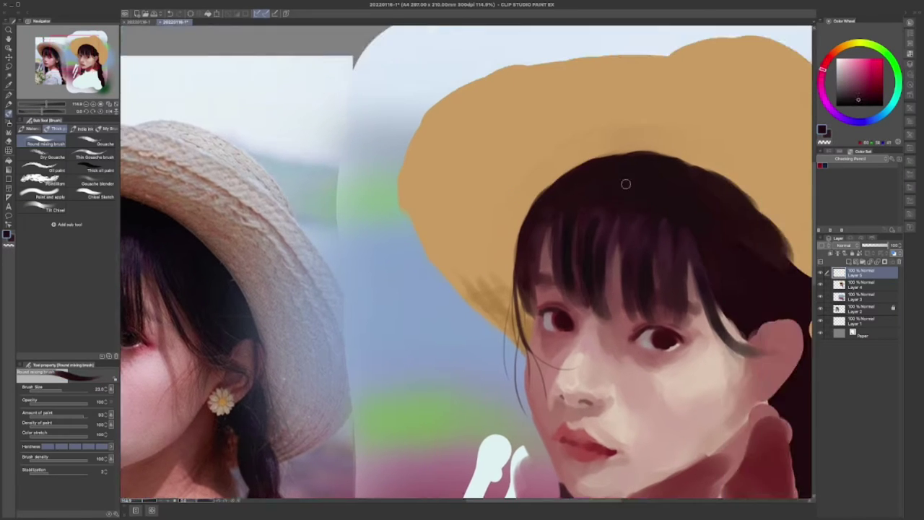
Blend the jaw edge with sampled skin tones and darken the hair just under the chin
scroll(592, 219, "up", 1)
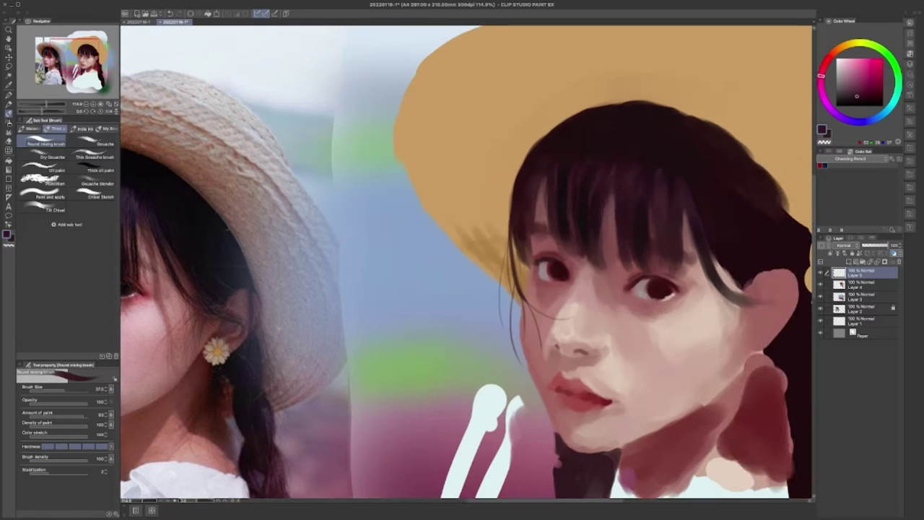
scroll(658, 89, "up", 3)
scroll(647, 364, "down", 2)
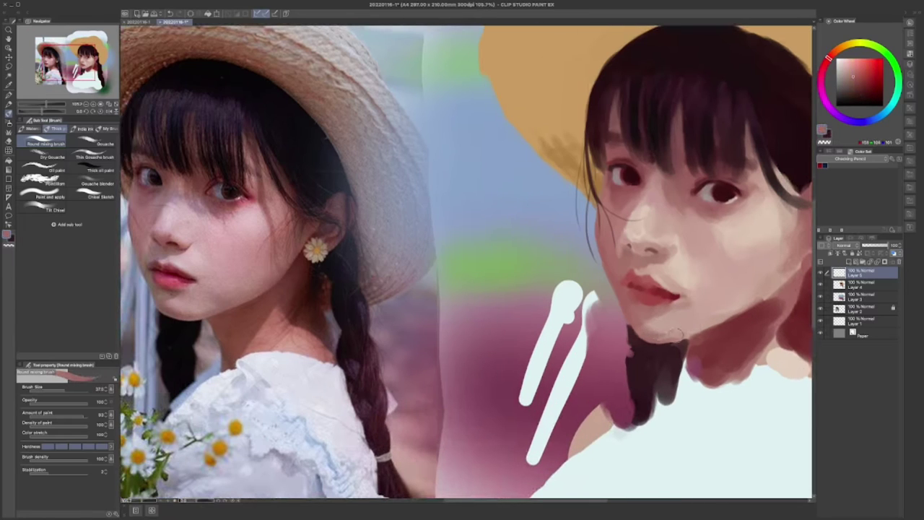
left_click_drag(697, 322, 690, 338)
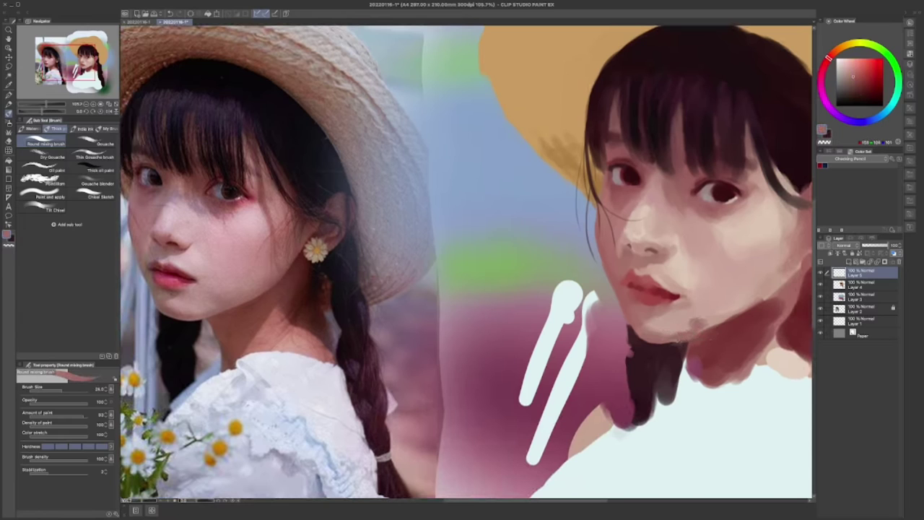
left_click(721, 317, "alt")
left_click(712, 321, "alt")
left_click(667, 351, "alt")
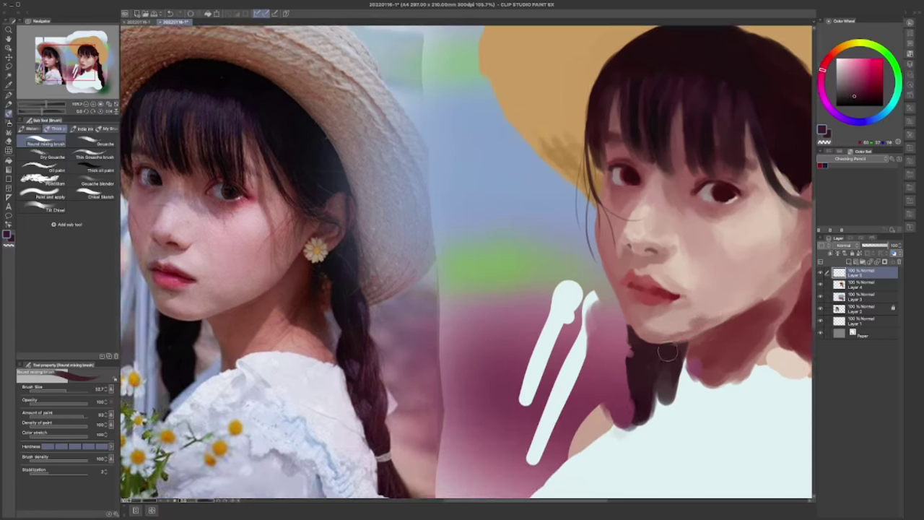
scroll(718, 277, "down", 2)
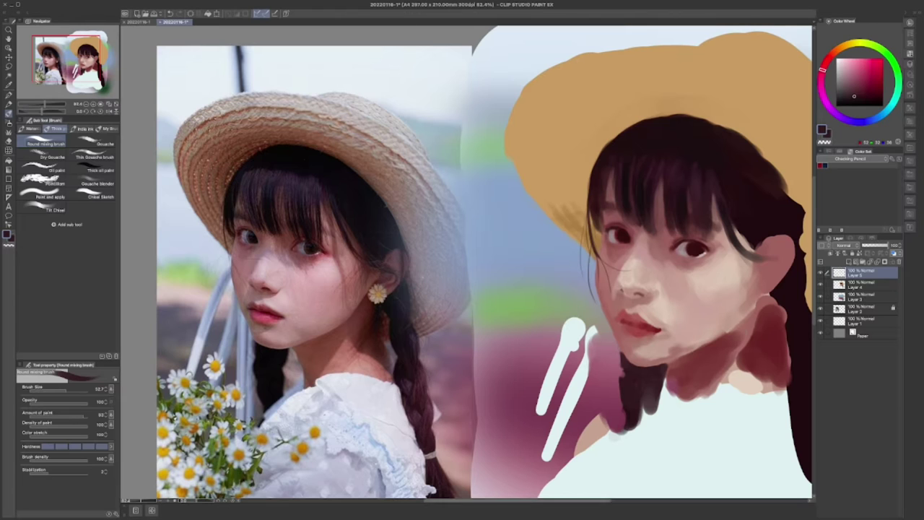
Return to the face layer, Layer 4, and reshape the chin and lower jaw with sampled reddish skin tones
left_click_drag(658, 232, 631, 223)
scroll(468, 263, "up", 2)
left_click(863, 284)
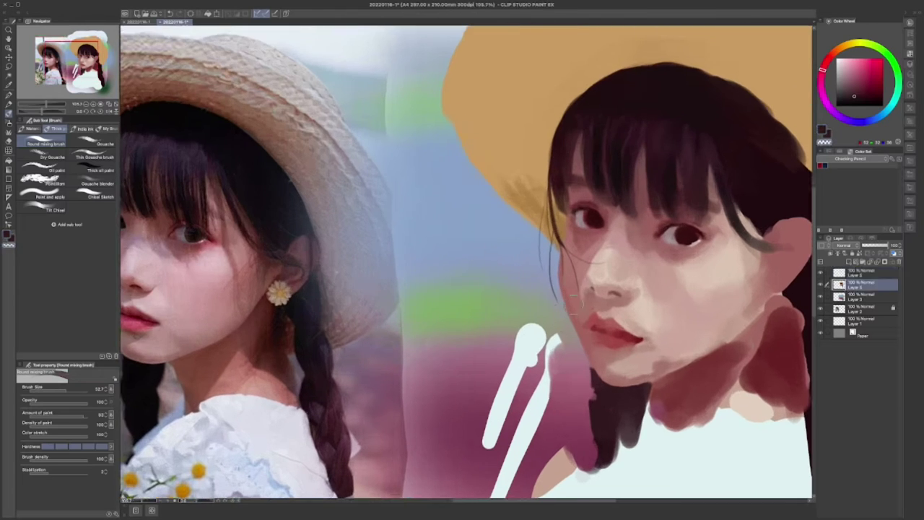
scroll(468, 263, "down", 2)
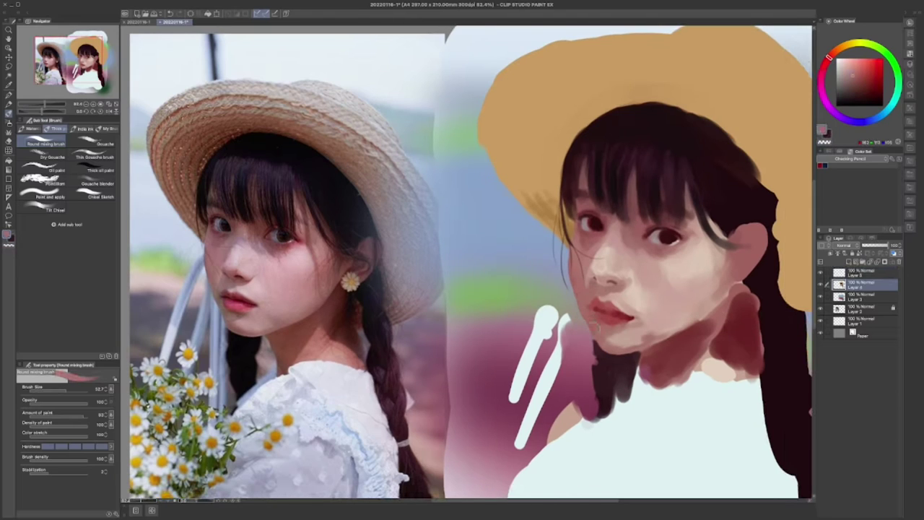
left_click(610, 354, "alt")
mouse_move(606, 346)
left_mouse_down()
mouse_move(634, 355)
mouse_move(616, 360)
mouse_move(598, 348)
mouse_move(653, 345)
mouse_move(610, 348)
mouse_move(630, 364)
mouse_move(594, 374)
mouse_move(618, 339)
left_mouse_up()
key("alt+bracketright")
key("alt+bracketleft")
left_click(618, 337, "alt")
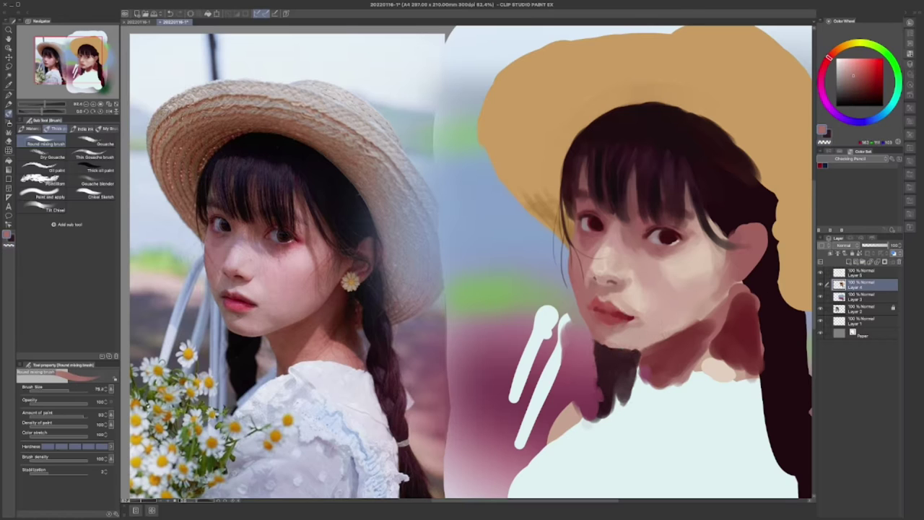
scroll(614, 336, "up", 2)
left_click(610, 337, "alt")
scroll(621, 347, "down", 2)
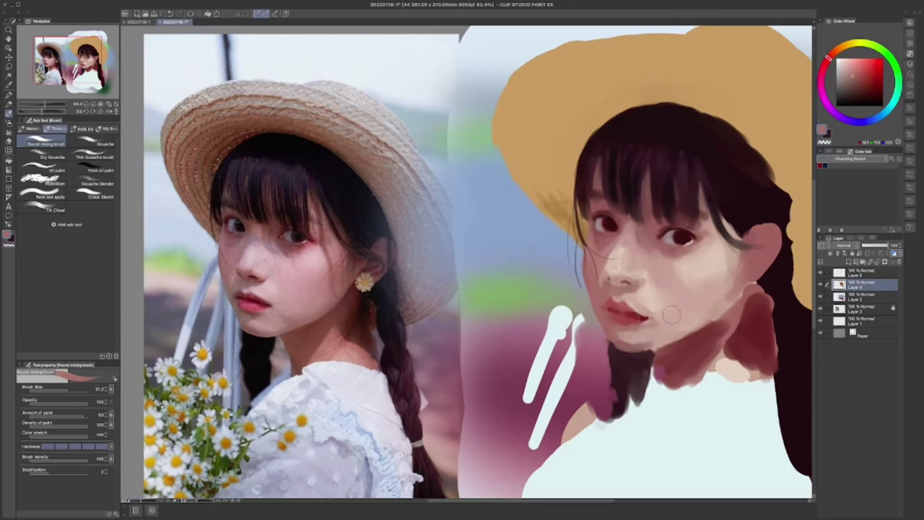
Soften the transition from the near cheek to the jawline with sampled skin tones
left_click(711, 311, "alt")
left_click(711, 311, "alt")
scroll(669, 326, "down", 1)
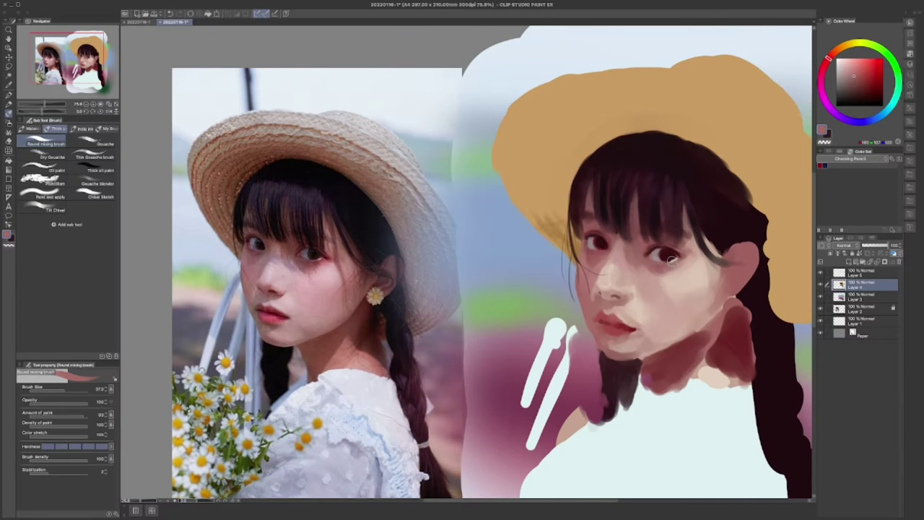
scroll(670, 259, "up", 2)
left_click(677, 343, "alt")
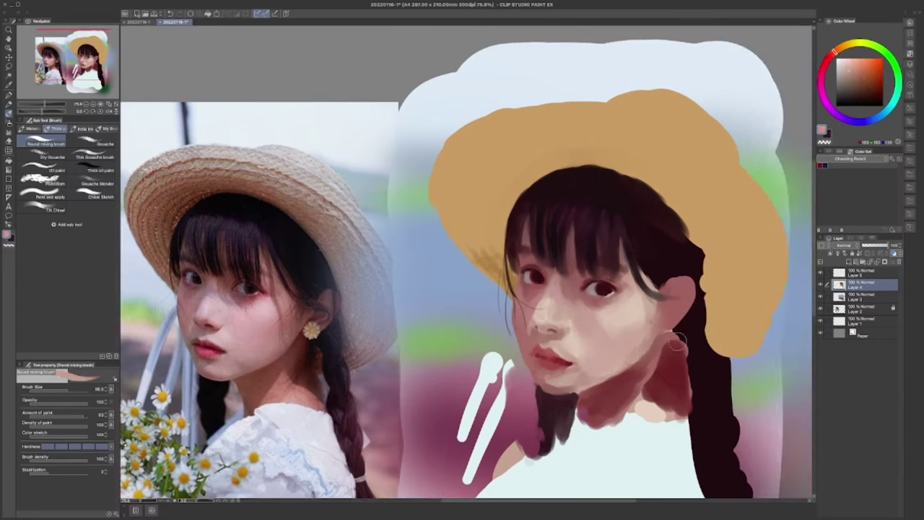
left_click(677, 343, "alt")
Fill and unify the neck shadow below the ear with a sampled dark red
scroll(677, 342, "up", 3)
left_click(670, 319, "alt")
scroll(669, 319, "down", 1)
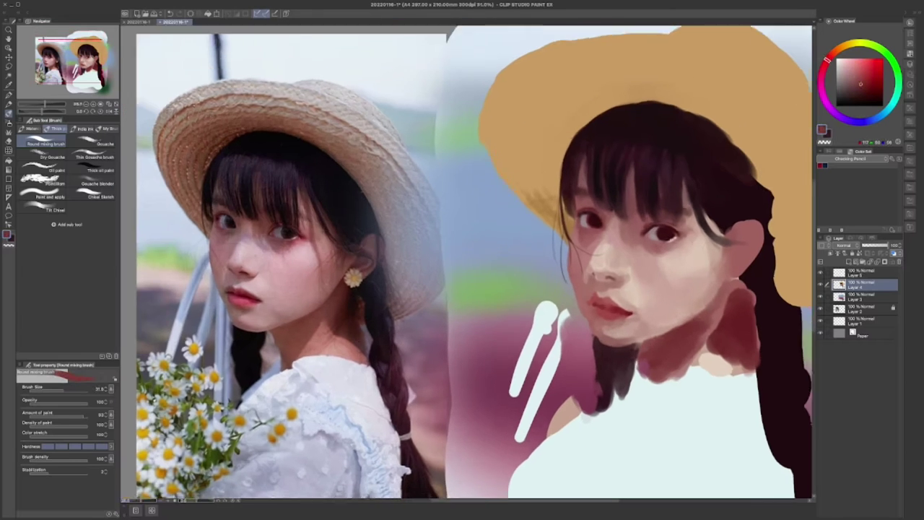
scroll(688, 330, "down", 2)
mouse_move(693, 332)
left_mouse_down()
mouse_move(721, 307)
mouse_move(706, 328)
mouse_move(737, 285)
left_mouse_up()
left_click_drag(659, 243, 644, 255)
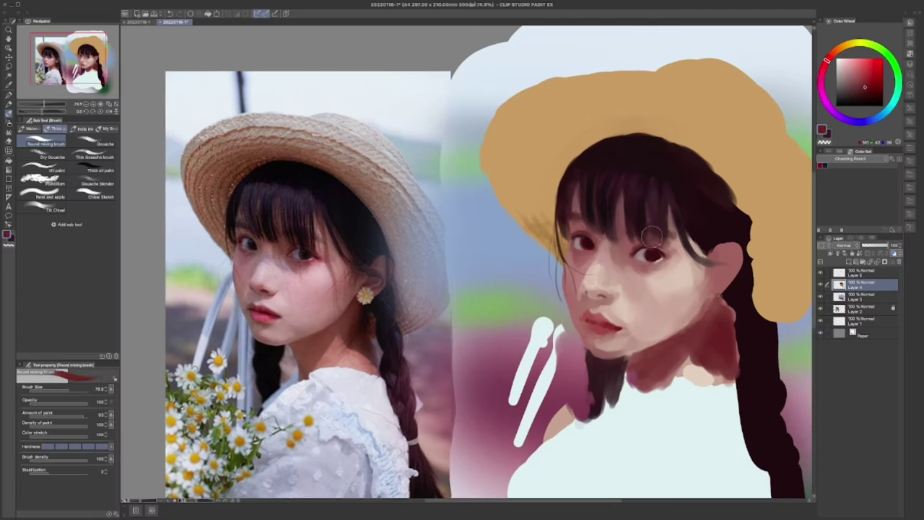
Clean up the hat's inner edge against the hair and block in the earring with the hat's sampled ochre
mouse_move(722, 270)
left_mouse_down()
mouse_move(713, 249)
mouse_move(746, 223)
mouse_move(735, 198)
mouse_move(756, 248)
left_mouse_up()
left_click(730, 220, "alt")
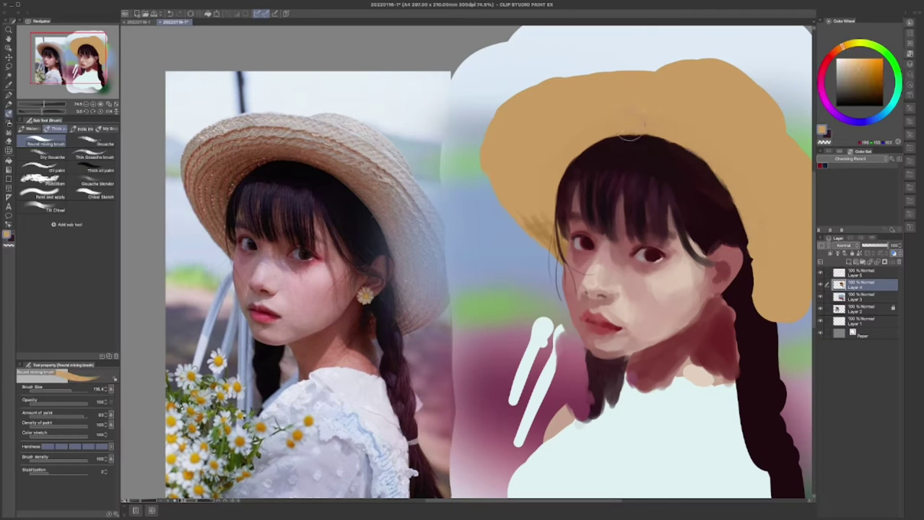
mouse_move(721, 189)
left_mouse_down()
mouse_move(737, 216)
mouse_move(750, 295)
mouse_move(722, 317)
mouse_move(726, 325)
left_mouse_up()
key("bracketleft")
Refine the inner ear shadow with a smaller brush and sampled reddish tones
left_click(723, 256, "alt")
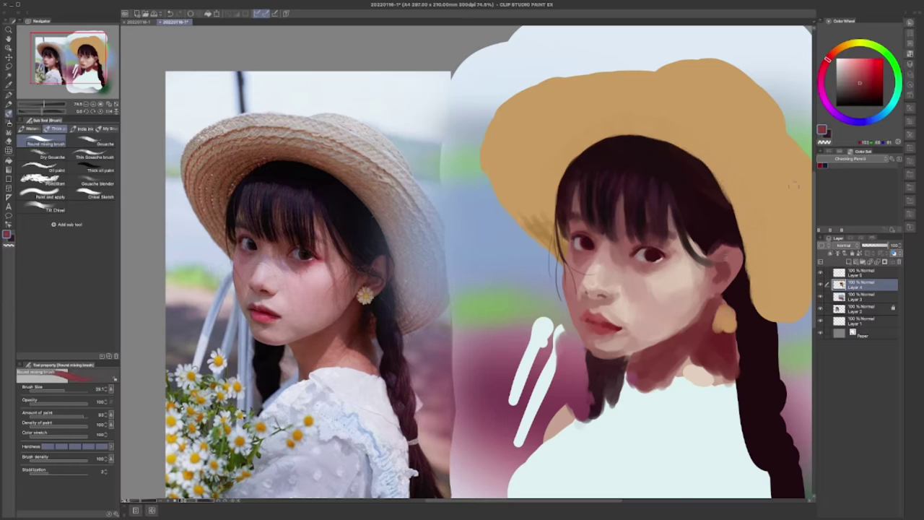
key("bracketleft")
key("bracketleft")
key("bracketleft")
left_click(726, 251, "alt")
Extend the dark braid behind the ear and earring, and paint light skin onto the lower neck
left_click(742, 245, "alt")
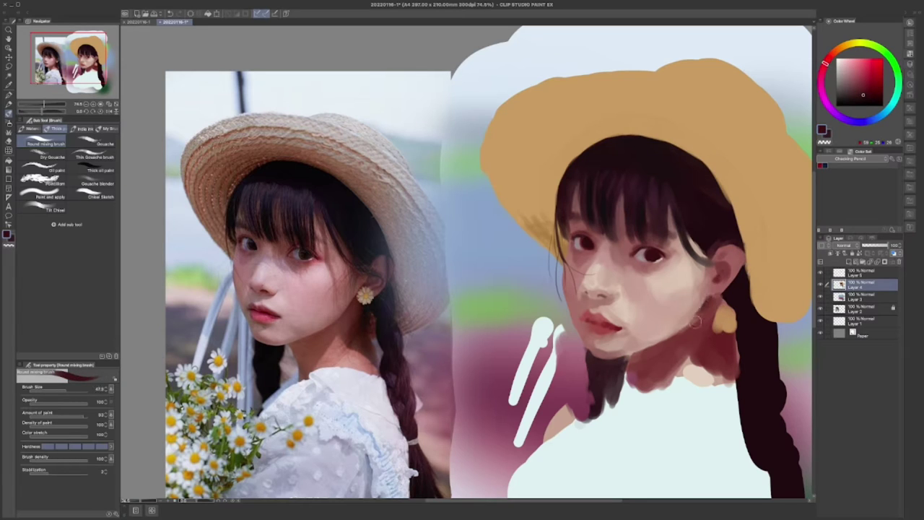
left_click(727, 278, "alt")
left_click(731, 305, "alt")
key("bracketright")
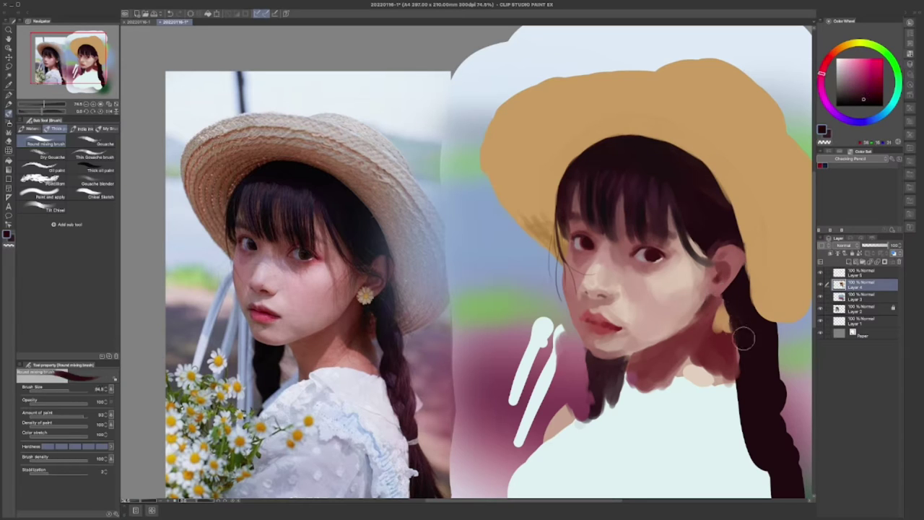
left_click(688, 357, "alt")
left_click(688, 357, "alt")
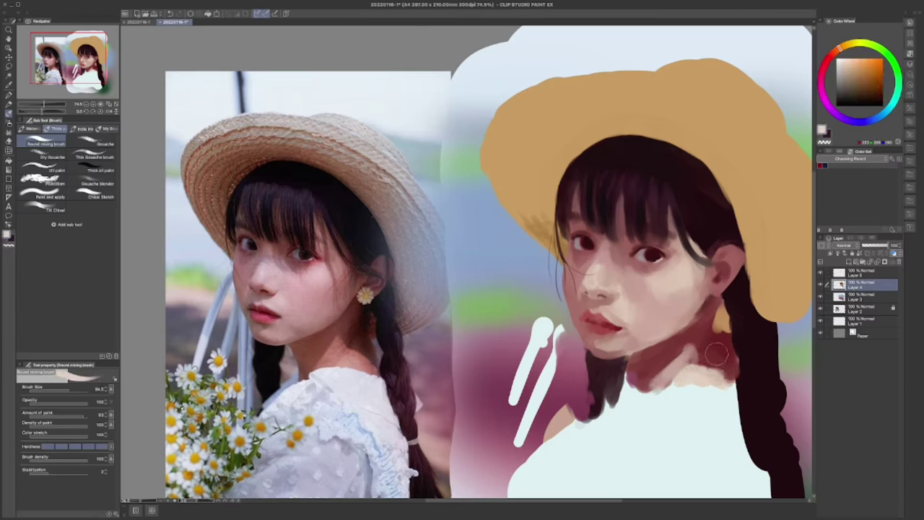
Reshape the outer edge of the near hat brim with a large brush in the hat's ochre
scroll(691, 361, "right", 5)
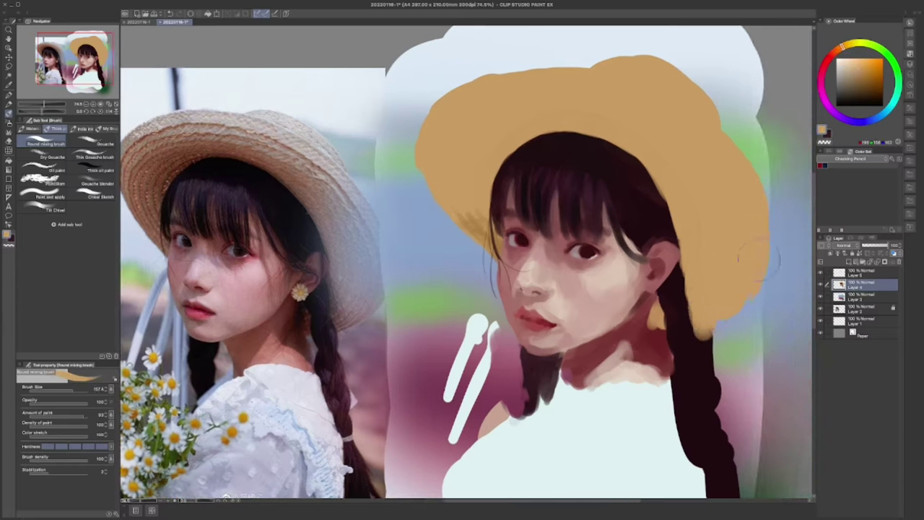
key("bracketright")
key("bracketright")
key("bracketright")
scroll(362, 338, "up", 1)
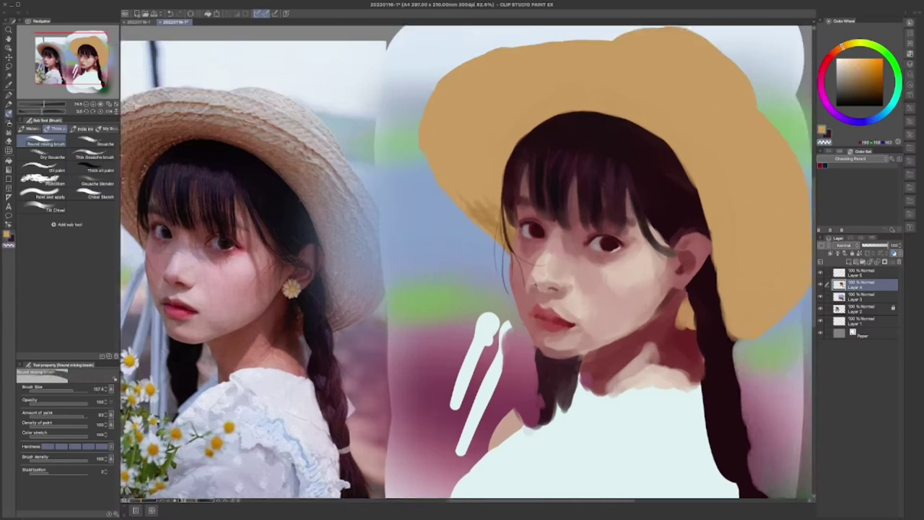
Refine the boundary between the ear, hair and hat with sampled tones and a smaller brush
left_click(693, 238, "alt")
key("bracketleft")
key("bracketleft")
key("bracketleft")
key("bracketleft")
key("bracketleft")
left_click(707, 231, "alt")
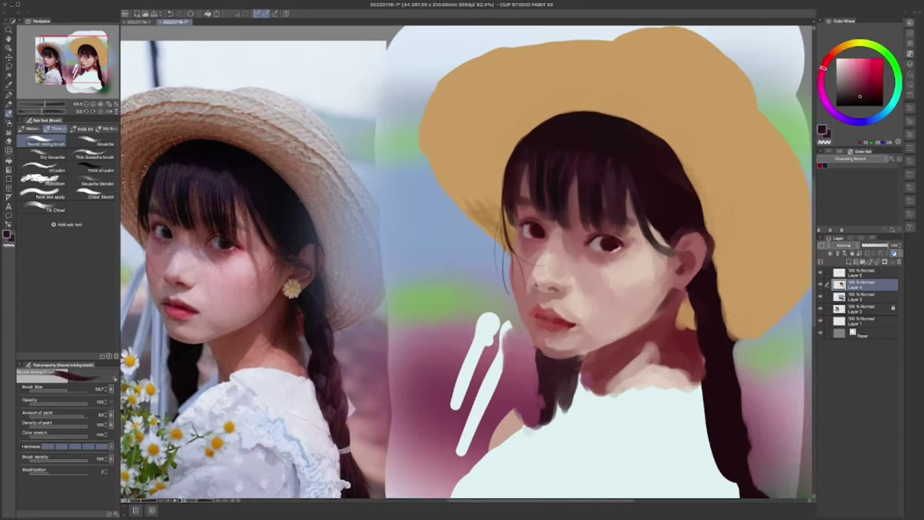
scroll(462, 289, "left", 3)
scroll(707, 209, "down", 1)
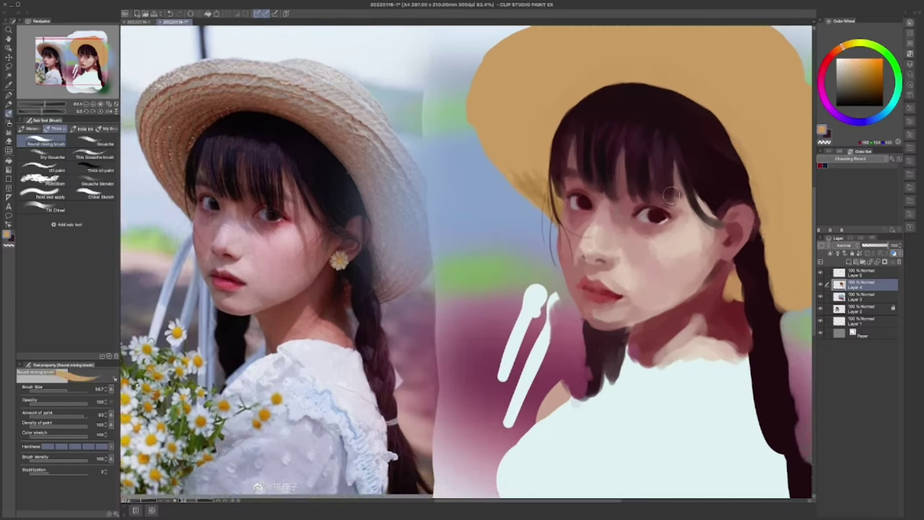
Tint the skin around the eyes with a more saturated red
left_click(667, 129, "alt")
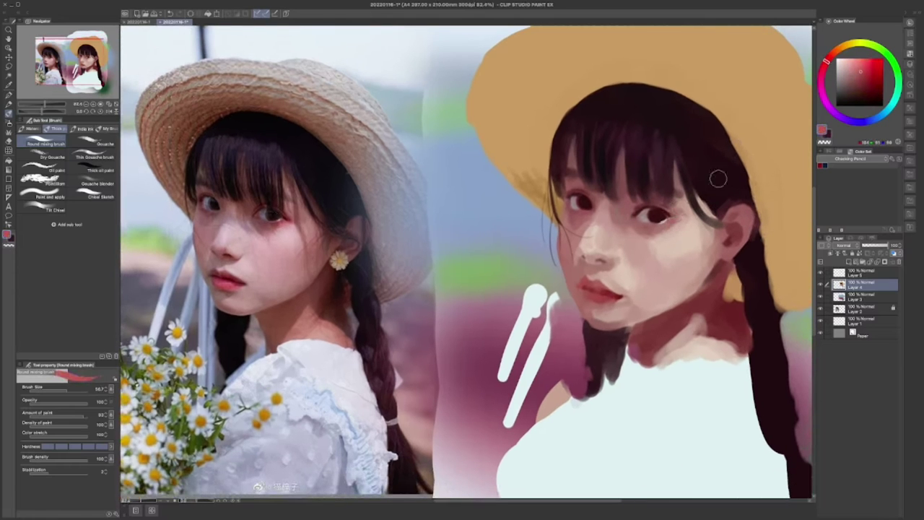
left_click(673, 232, "alt")
key("bracketright")
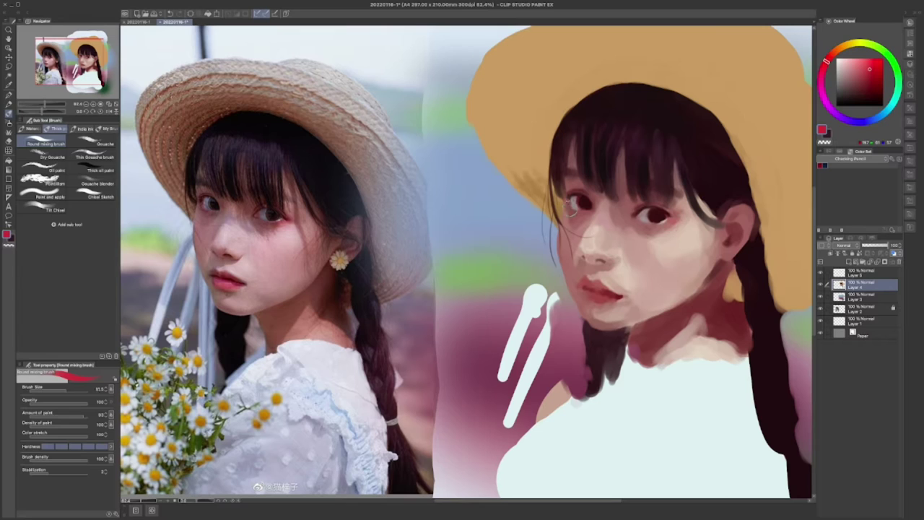
Darken the nostrils with a small dark brush and blend the nose tip with sampled skin tones
scroll(626, 253, "up", 1)
left_click(610, 361, "alt")
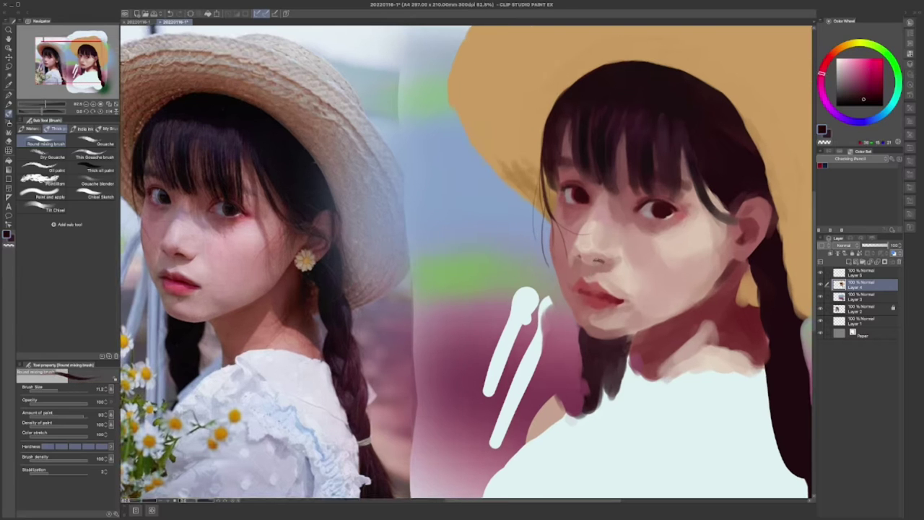
left_click(599, 258, "alt")
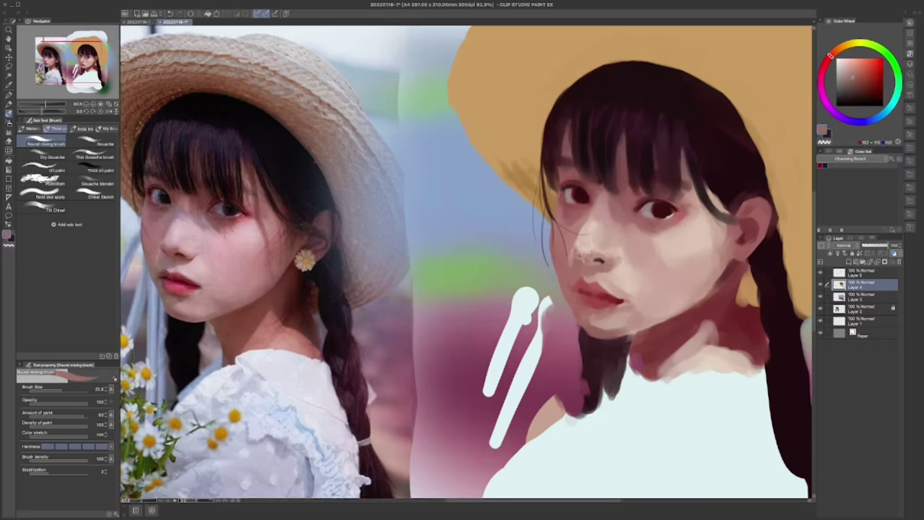
left_click(591, 250, "alt")
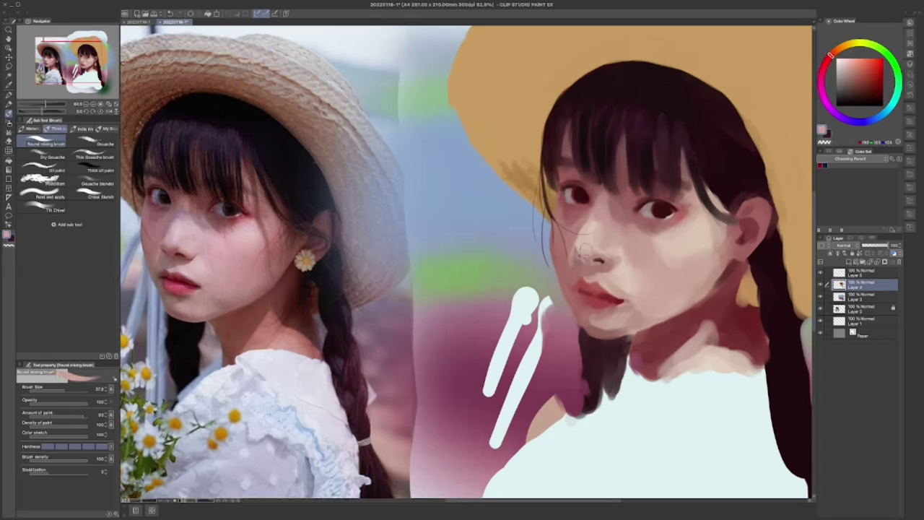
left_click(585, 225, "alt")
Refine the earlobe's lower edge and narrow the ochre gap between neck and near braid with sampled dark tones
left_click(755, 306, "alt")
key("bracketleft")
left_click(748, 247, "alt")
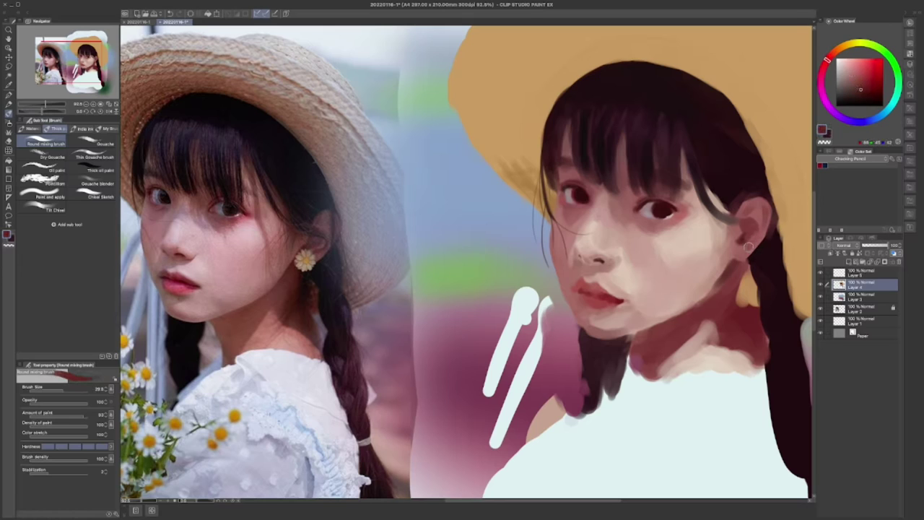
left_click(738, 282, "alt")
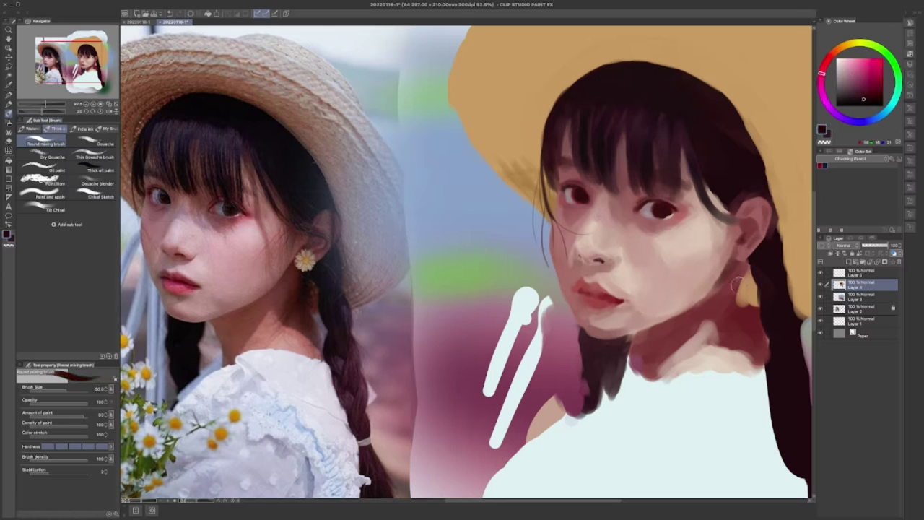
key("bracketright")
key("bracketright")
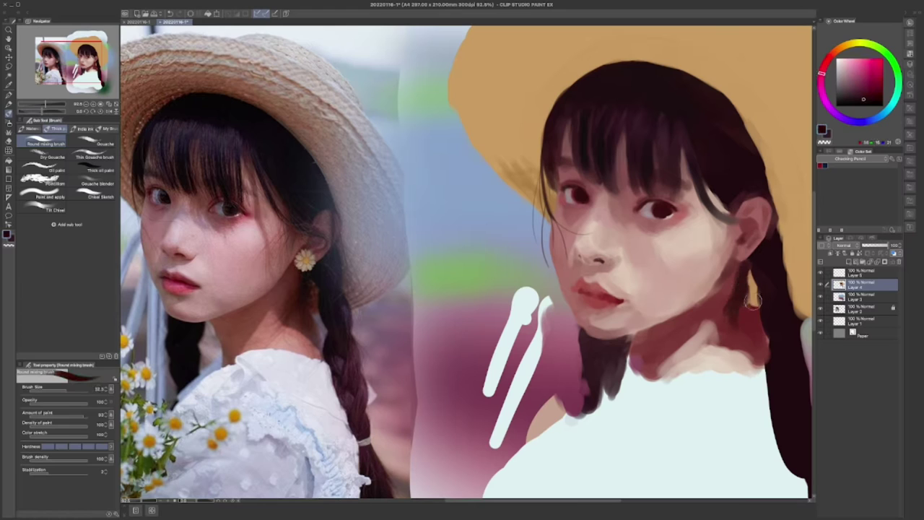
key("bracketleft")
mouse_move(759, 345)
left_mouse_down()
mouse_move(754, 312)
mouse_move(767, 361)
left_mouse_up()
left_click(747, 316, "alt")
left_click(773, 309, "alt")
Deepen the far braid beneath the chin and extend it toward the neck in the dark hair color
scroll(653, 283, "up", 2)
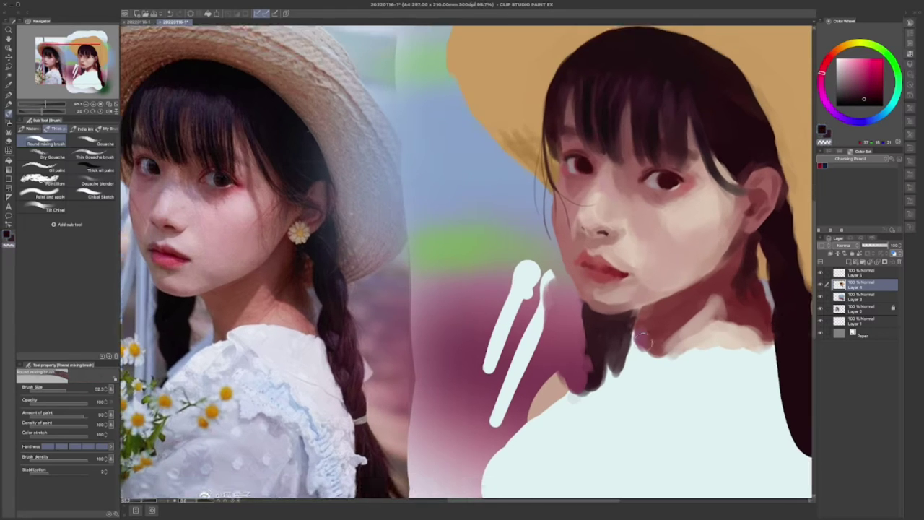
left_click_drag(632, 324, 646, 352)
mouse_move(675, 310)
left_mouse_down()
mouse_move(652, 351)
mouse_move(654, 317)
mouse_move(642, 336)
mouse_move(648, 360)
mouse_move(657, 314)
mouse_move(615, 321)
mouse_move(628, 322)
mouse_move(646, 364)
left_mouse_up()
Shape the far braid's outer edge into plaited segments with a progressively smaller dark brush
key("bracketleft")
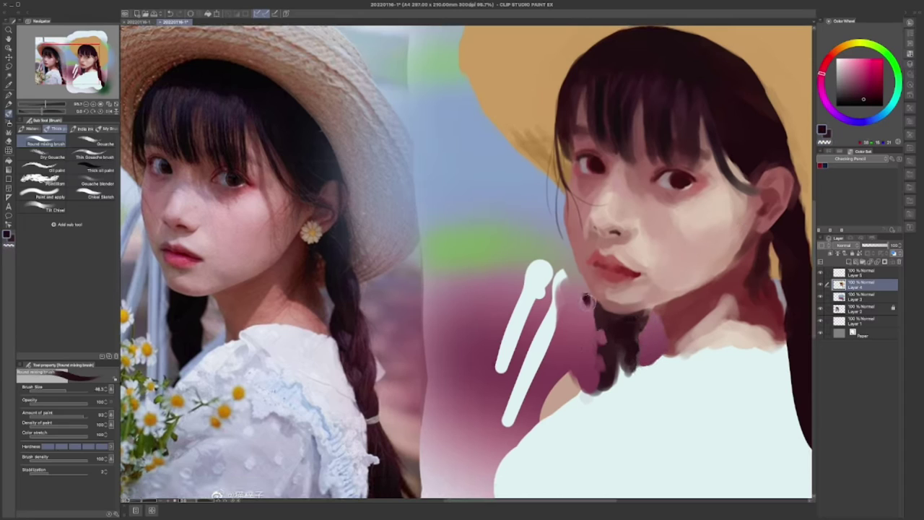
mouse_move(589, 301)
left_mouse_down()
mouse_move(602, 317)
mouse_move(606, 368)
mouse_move(602, 317)
mouse_move(617, 336)
left_mouse_up()
scroll(618, 337, "up", 3)
left_click_drag(557, 279, 547, 251)
key("bracketleft")
key("bracketleft")
mouse_move(560, 286)
left_mouse_down()
mouse_move(542, 298)
mouse_move(548, 307)
left_mouse_up()
scroll(549, 307, "down", 4)
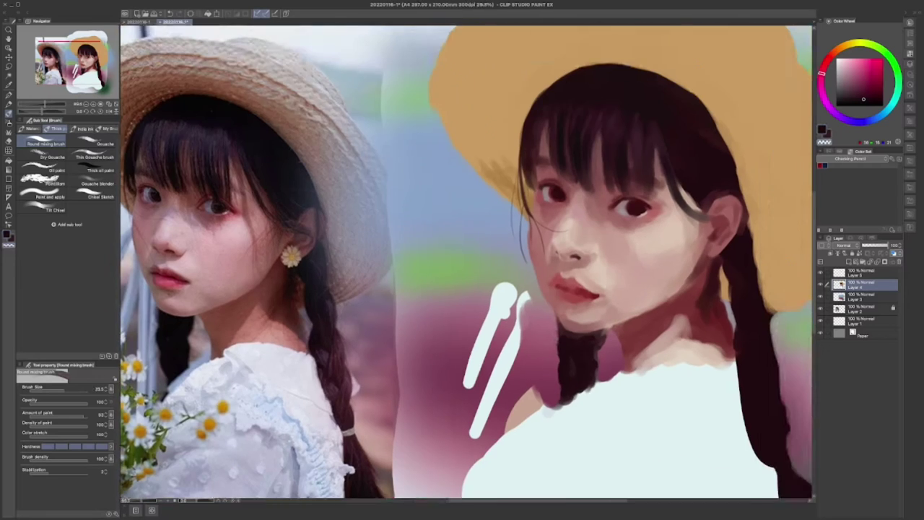
Shade the two hat ribbons with grey-teal and paint a third ribbon in front of the far braid
scroll(680, 312, "up", 1)
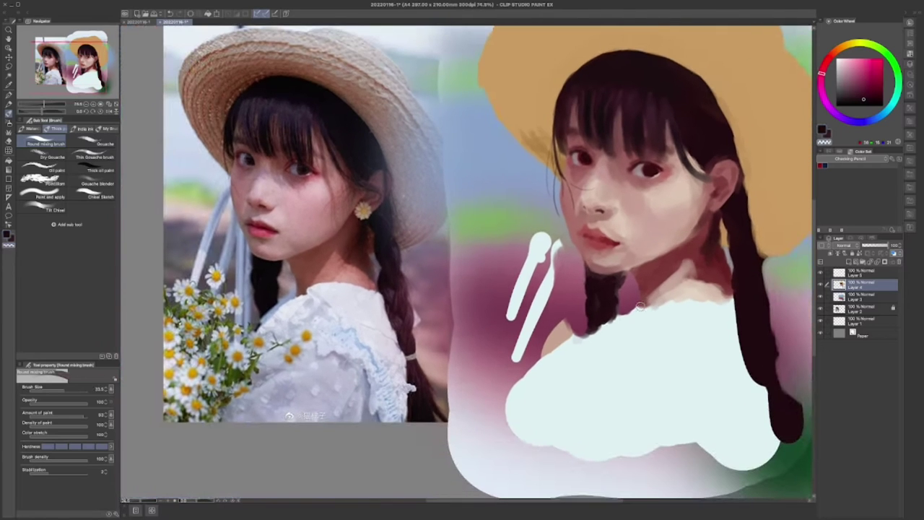
left_click(640, 306, "alt")
scroll(640, 306, "up", 2)
mouse_move(549, 210)
left_mouse_down()
mouse_move(689, 206)
mouse_move(650, 302)
left_mouse_up()
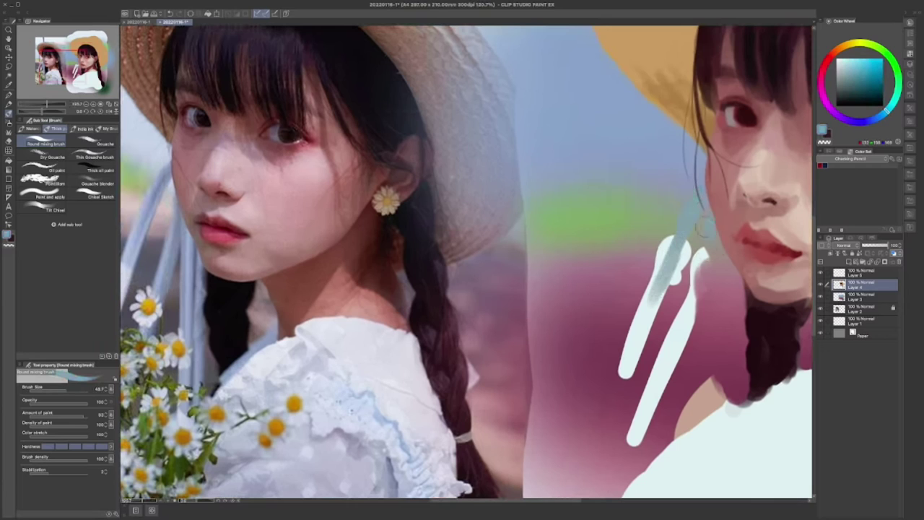
mouse_move(693, 238)
left_mouse_down()
mouse_move(696, 289)
mouse_move(667, 375)
mouse_move(674, 328)
left_mouse_up()
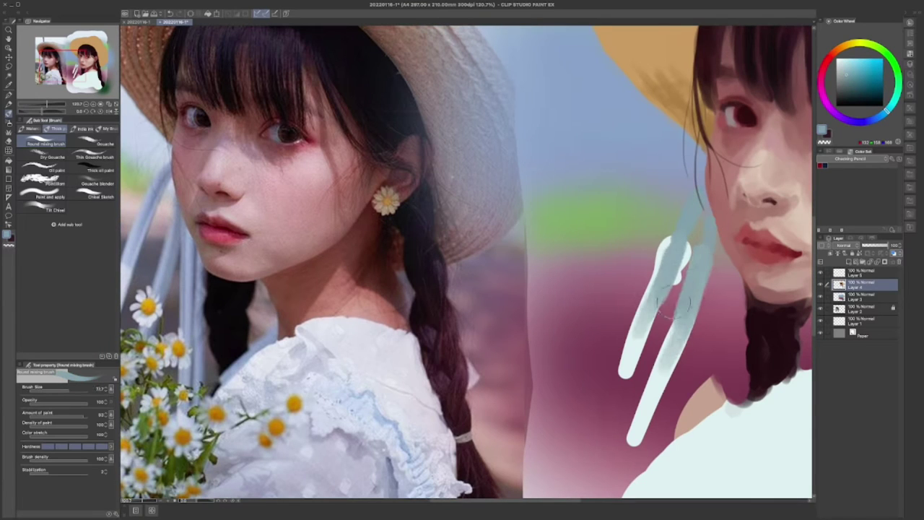
mouse_move(728, 339)
left_mouse_down()
mouse_move(730, 310)
mouse_move(738, 381)
mouse_move(720, 341)
left_mouse_up()
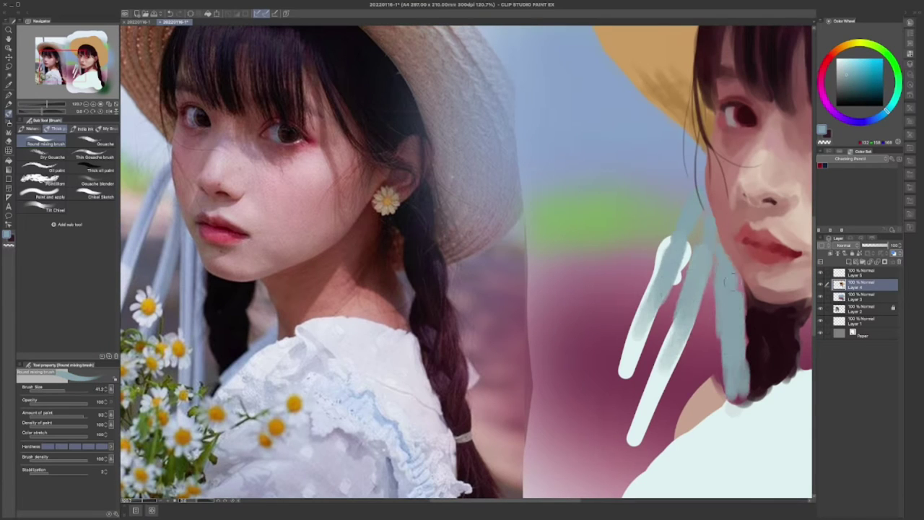
Paint a grey-teal shadow along the dress's collar on the far shoulder
scroll(736, 282, "down", 3)
mouse_move(736, 283)
left_mouse_down()
mouse_move(685, 283)
mouse_move(674, 249)
left_mouse_up()
left_click_drag(675, 249, 618, 282)
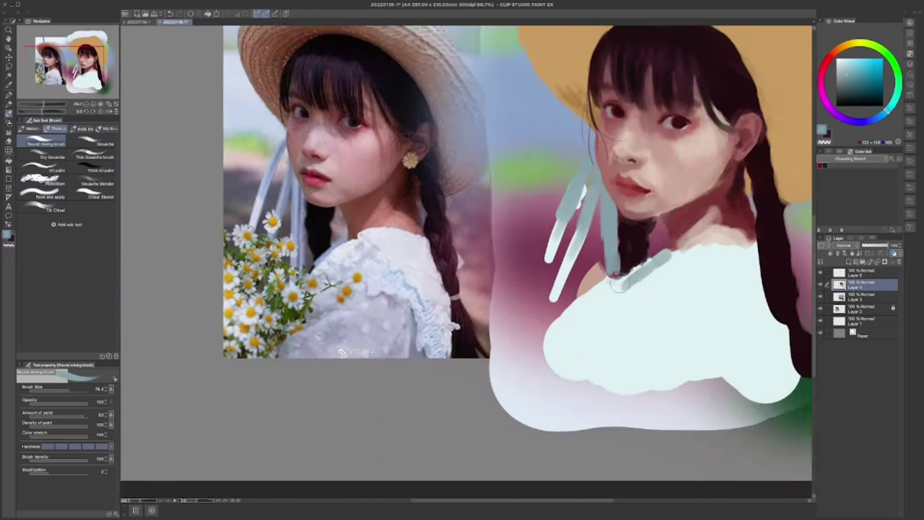
Block in soft blue and lavender color patches across the back of the white dress with a large brush
mouse_move(693, 303)
left_mouse_down()
mouse_move(723, 312)
mouse_move(732, 328)
mouse_move(708, 303)
mouse_move(658, 332)
mouse_move(734, 344)
mouse_move(638, 370)
mouse_move(625, 357)
mouse_move(628, 377)
mouse_move(726, 361)
mouse_move(629, 295)
mouse_move(722, 309)
left_mouse_up()
left_click(733, 330, "alt")
left_click(851, 121)
Extend the collar up against the neck in sampled pale white and add a grey-blue fold below it
left_click(689, 256, "alt")
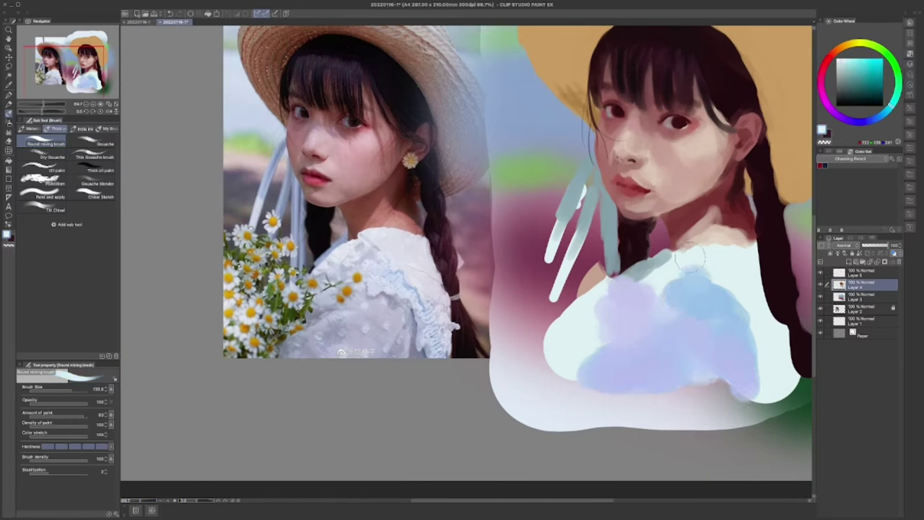
mouse_move(689, 256)
left_mouse_down()
mouse_move(721, 258)
mouse_move(697, 258)
mouse_move(712, 235)
mouse_move(716, 251)
mouse_move(739, 257)
mouse_move(739, 219)
mouse_move(729, 267)
left_mouse_up()
left_click(743, 231, "alt")
left_click(678, 265, "alt")
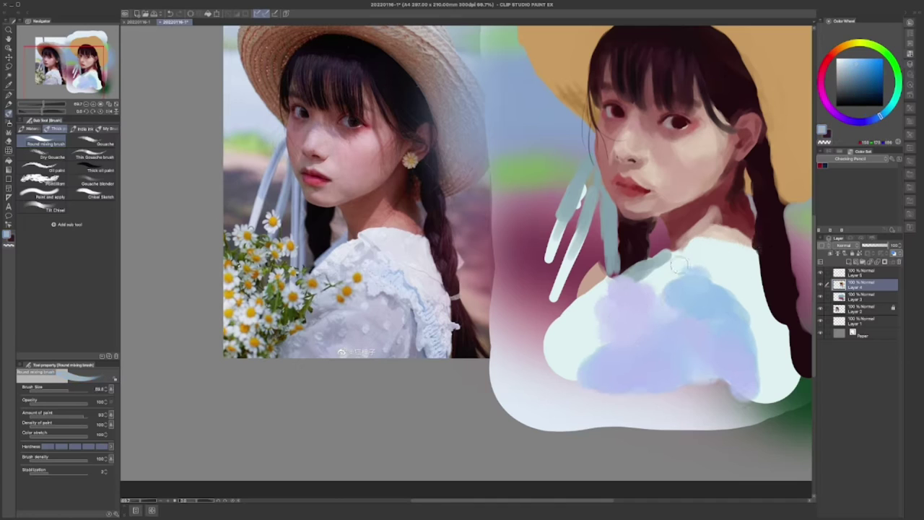
Rework the neck's shadow edge above the collar with sampled reddish and light skin tones
left_click(683, 229, "alt")
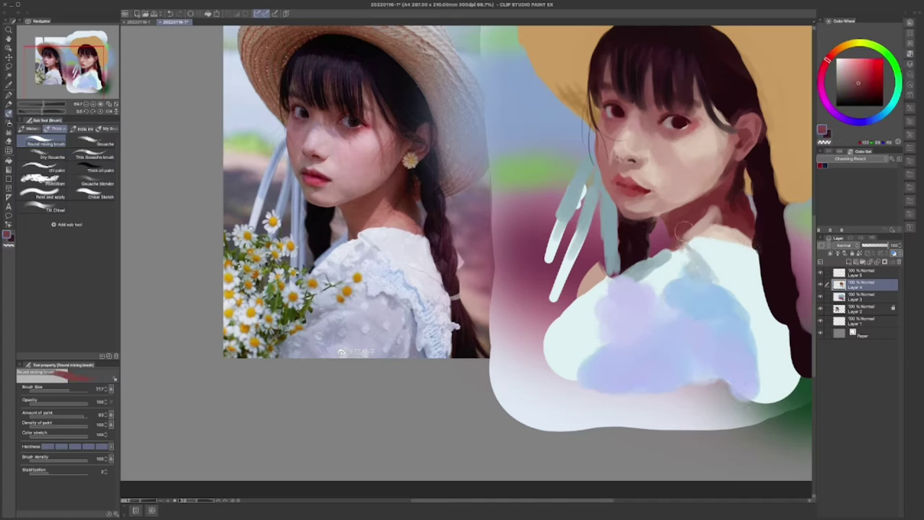
left_click_drag(683, 224, 682, 240)
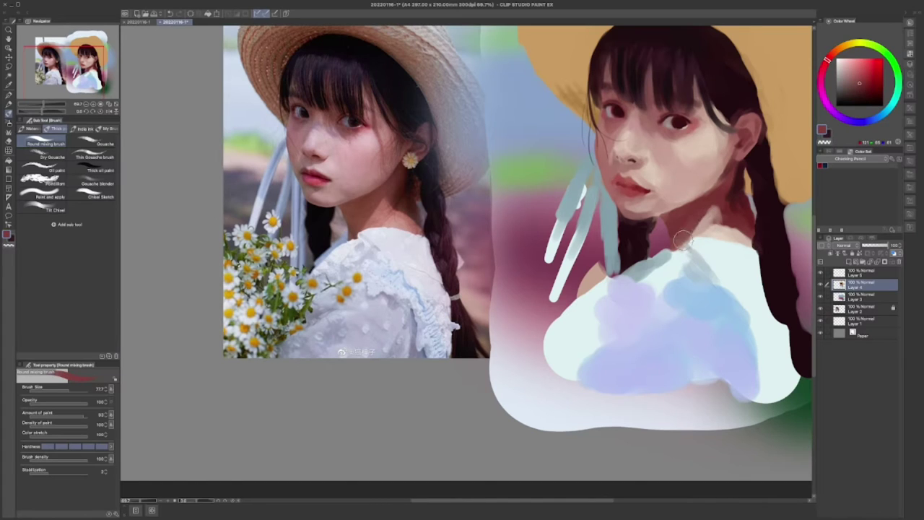
left_click(721, 220, "alt")
scroll(725, 331, "up", 3)
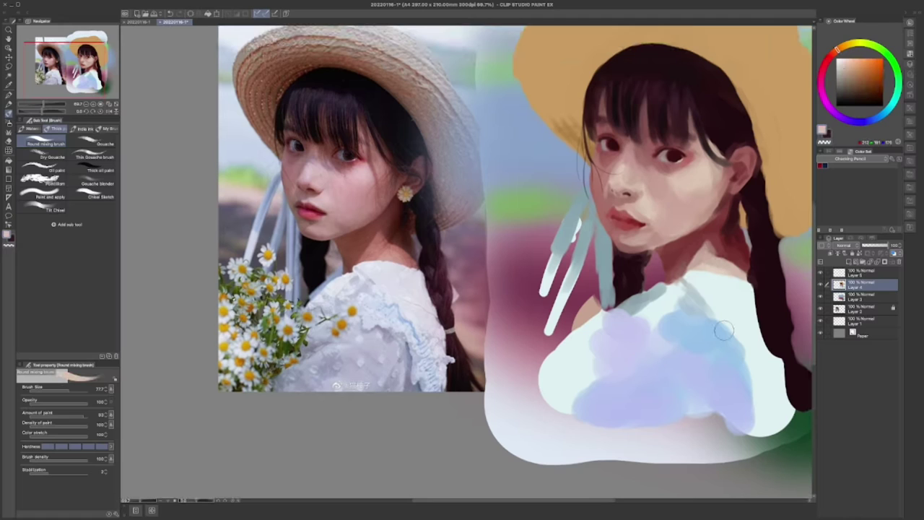
Soften the cheek and jaw near the ear with a larger brush and sampled skin tones
scroll(723, 330, "up", 3)
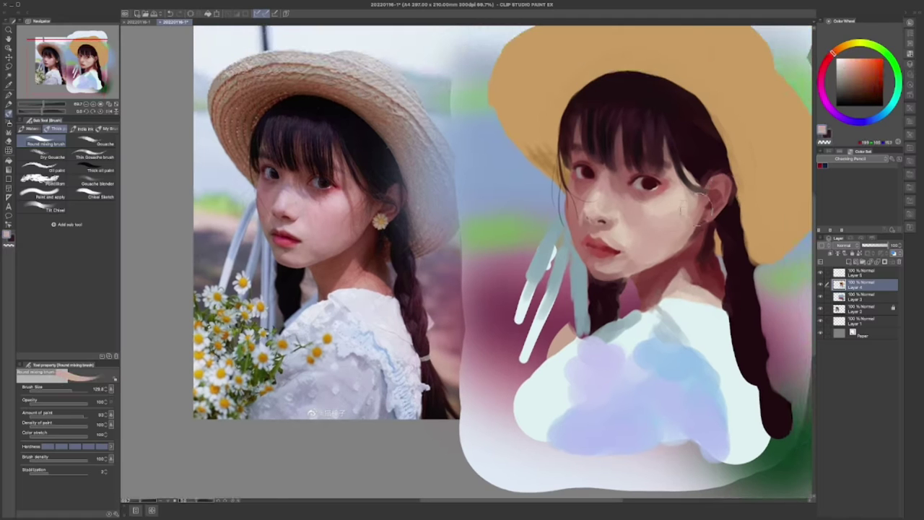
left_click(703, 207, "alt")
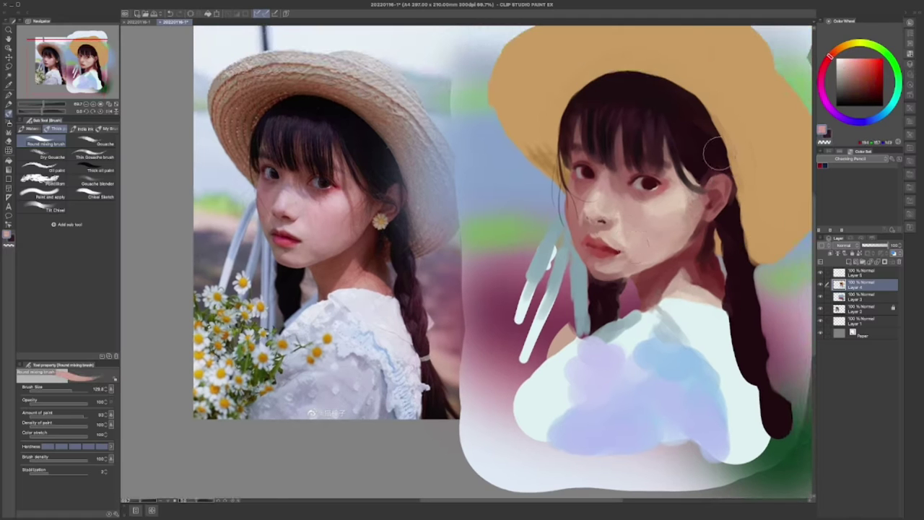
left_click(619, 233, "alt")
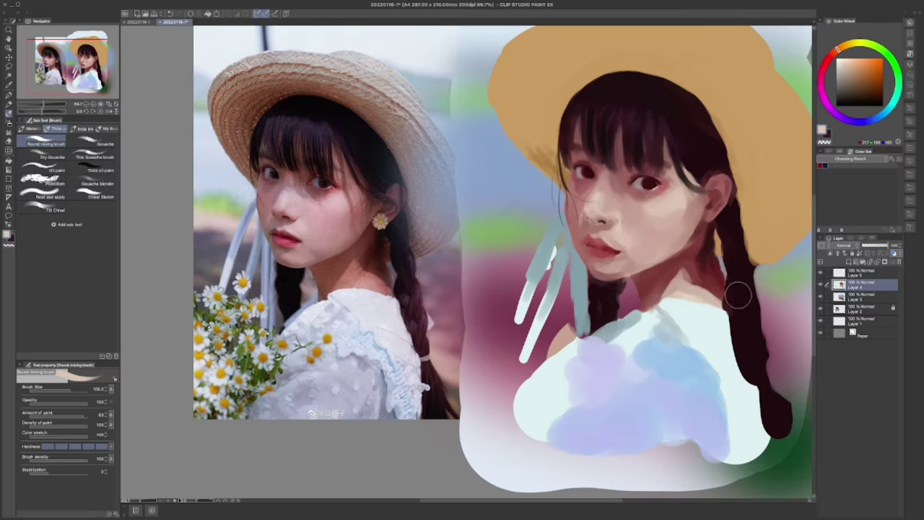
Fill the skin-colored gap in the middle of the bangs with sampled dark hair tones
left_click(577, 167, "alt")
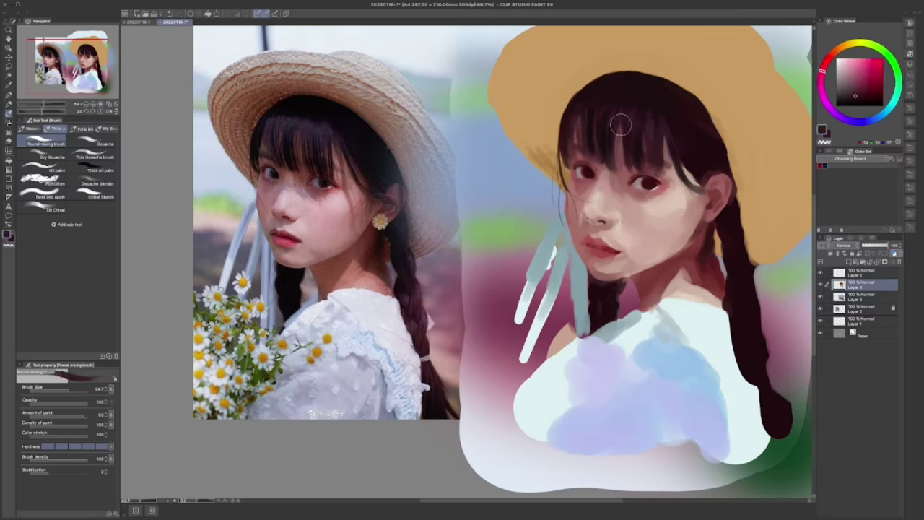
left_click_drag(619, 116, 621, 165)
left_click(663, 139, "alt")
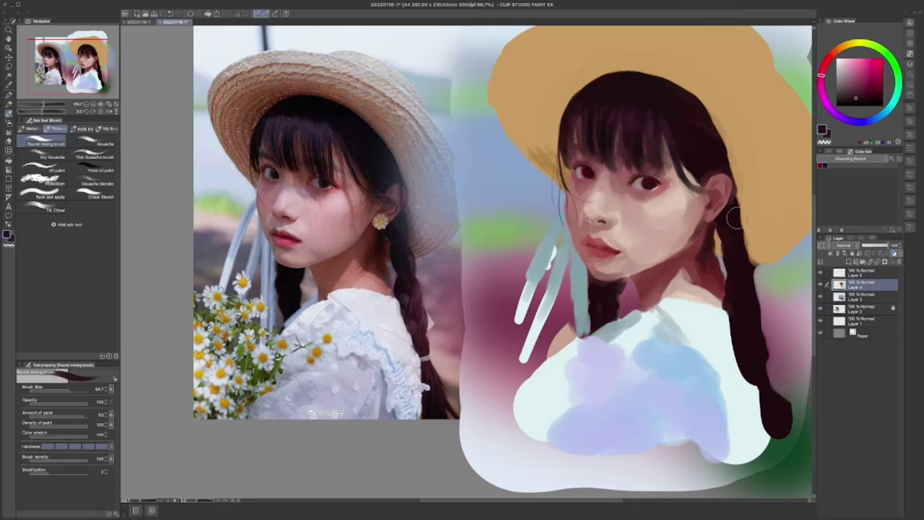
Shade the underside of the hat brim with a slightly darker ochre using a large brush
scroll(736, 217, "up", 1)
left_click(549, 108, "alt")
mouse_move(534, 145)
left_mouse_down()
mouse_move(617, 83)
mouse_move(690, 98)
mouse_move(544, 80)
left_mouse_up()
mouse_move(619, 99)
left_mouse_down()
mouse_move(642, 71)
mouse_move(737, 108)
left_mouse_up()
mouse_move(755, 145)
left_mouse_down()
mouse_move(714, 166)
mouse_move(714, 202)
mouse_move(750, 288)
left_mouse_up()
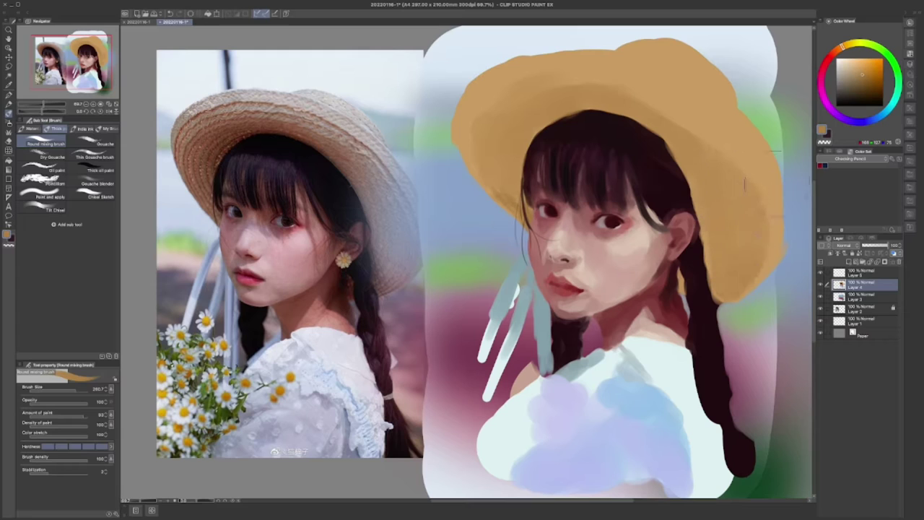
Deepen the brim's inner shadow around the head with darker sampled browns
left_click(545, 195, "alt")
mouse_move(537, 148)
left_mouse_down()
mouse_move(581, 114)
mouse_move(603, 125)
mouse_move(680, 124)
mouse_move(630, 118)
mouse_move(679, 141)
mouse_move(684, 290)
left_mouse_up()
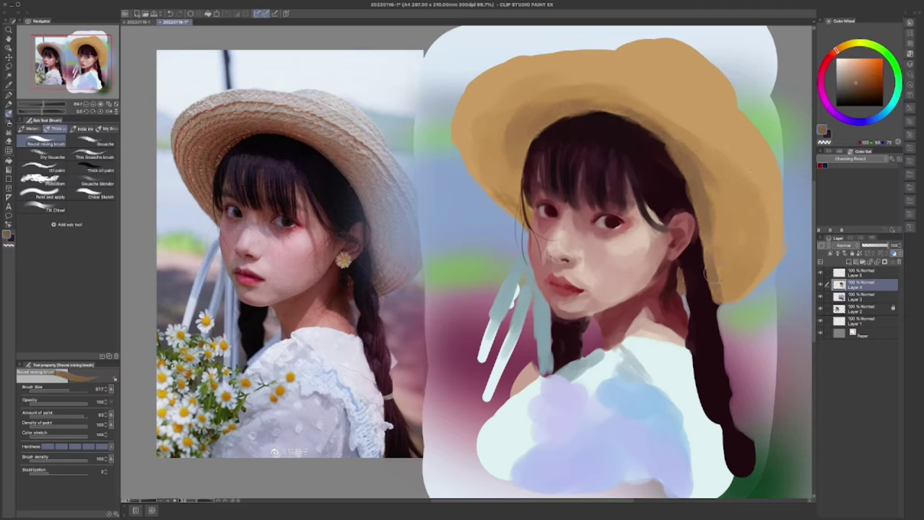
mouse_move(716, 258)
left_mouse_down()
mouse_move(718, 166)
mouse_move(726, 274)
left_mouse_up()
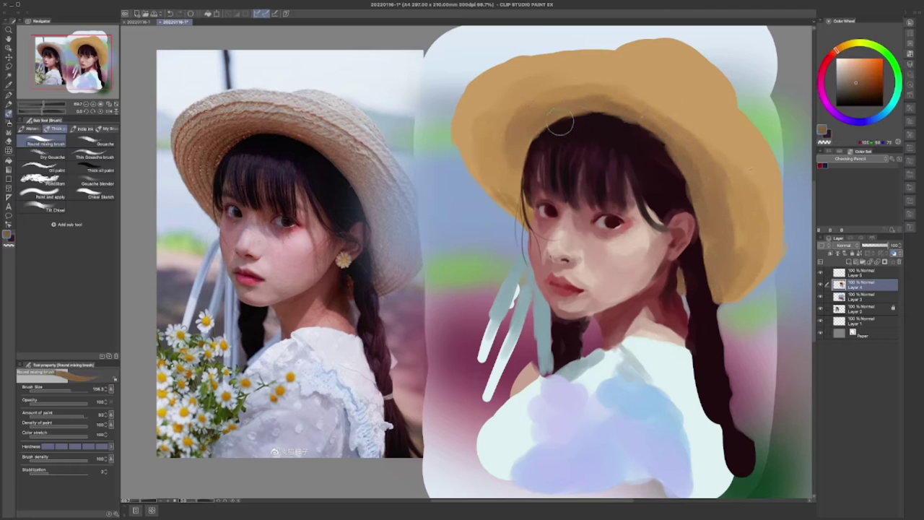
left_click(586, 126, "alt")
mouse_move(587, 125)
left_mouse_down()
mouse_move(651, 139)
mouse_move(681, 189)
left_mouse_up()
Refine the hat ribbons with sampled pale highlights and touch up the far braid with the dark hair color
left_click(498, 324, "alt")
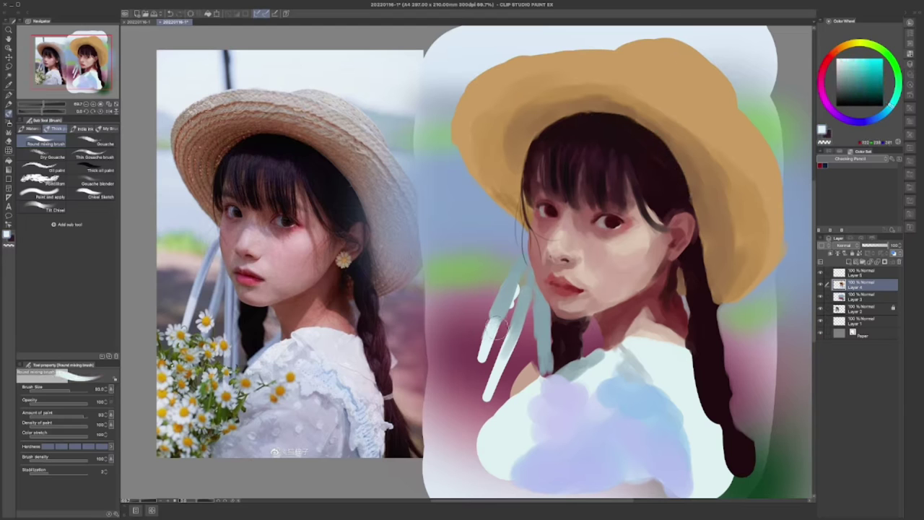
scroll(503, 329, "up", 2)
scroll(503, 329, "down", 2)
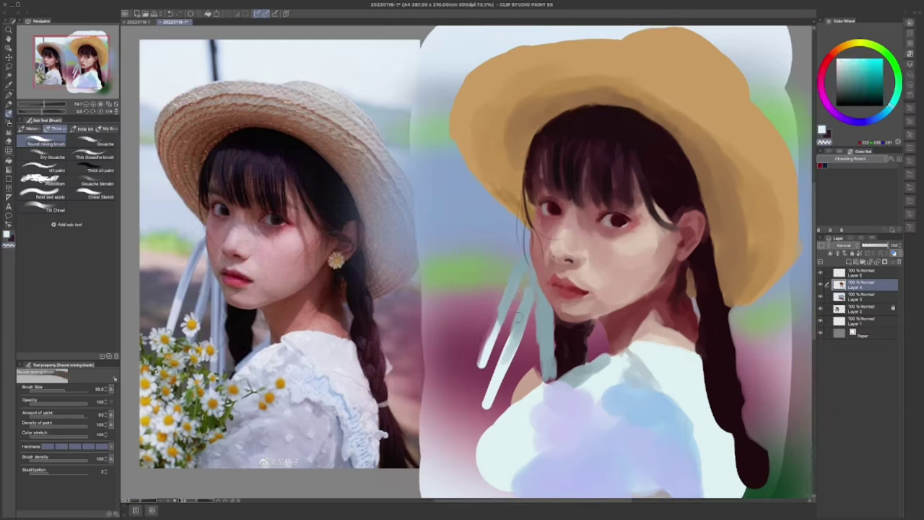
left_click(488, 346, "alt")
left_click(488, 339, "alt")
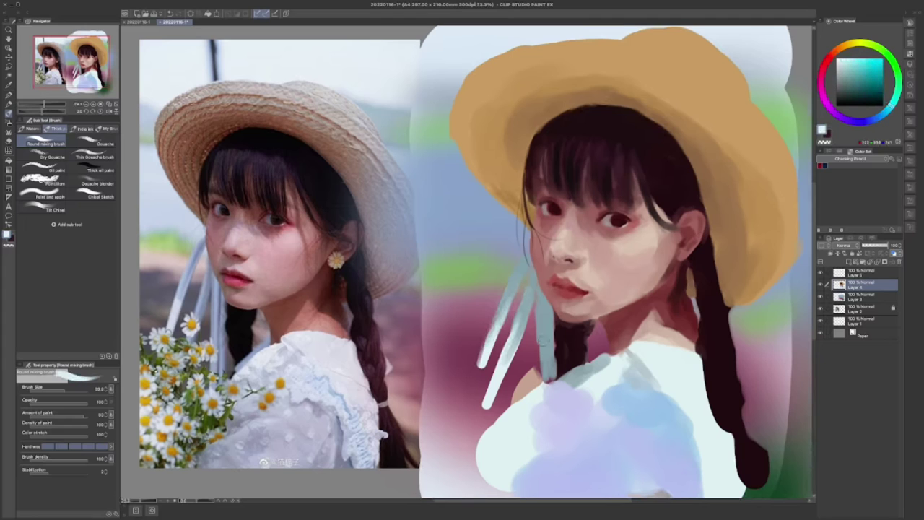
left_click(555, 337, "alt")
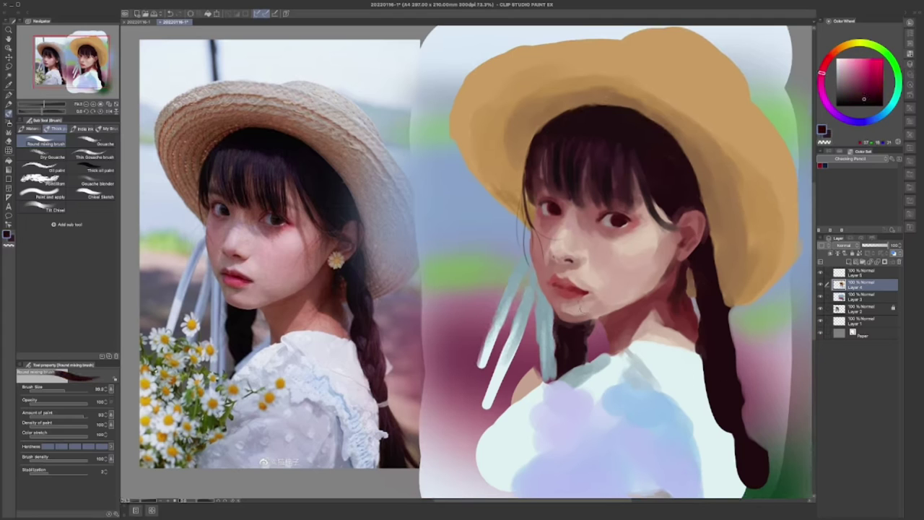
scroll(578, 347, "up", 1)
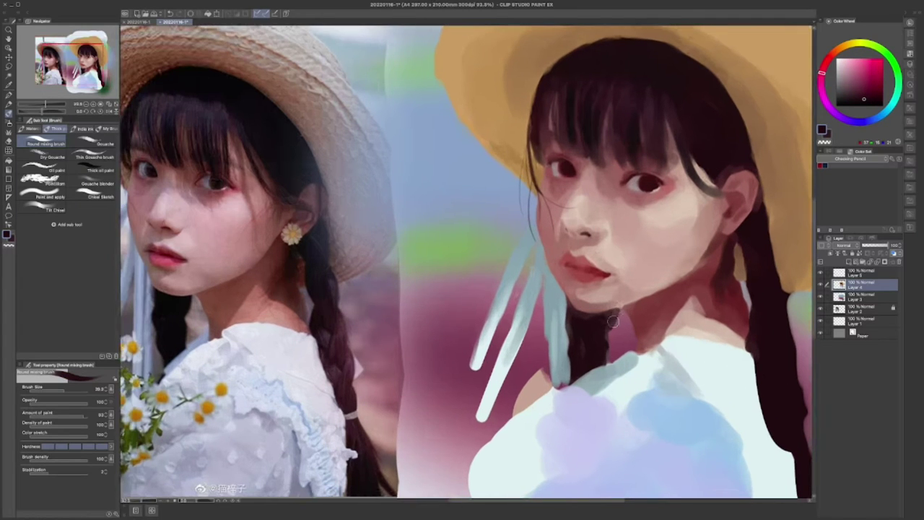
Extend the dress's light-blue trim down the back edge and add a pale grey fold at mid-back
scroll(584, 351, "down", 2)
scroll(471, 180, "up", 2)
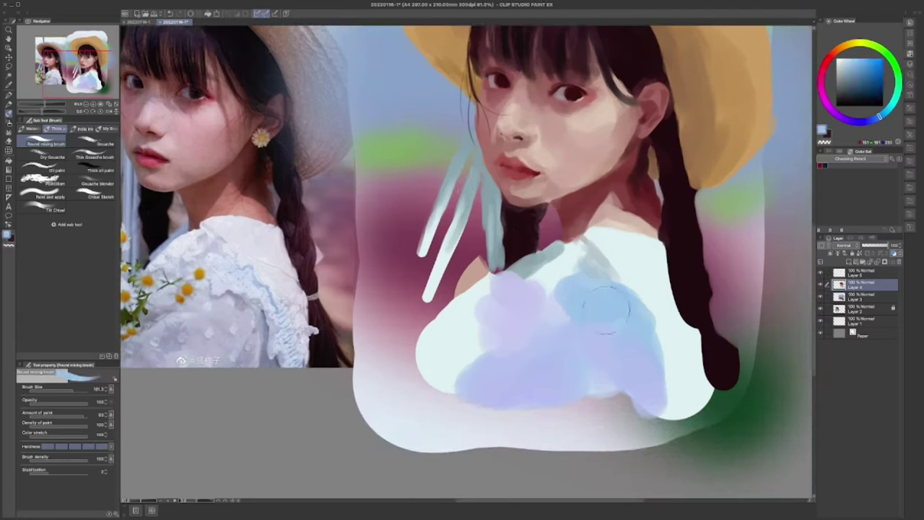
left_click(693, 289, "alt")
left_click(666, 367, "alt")
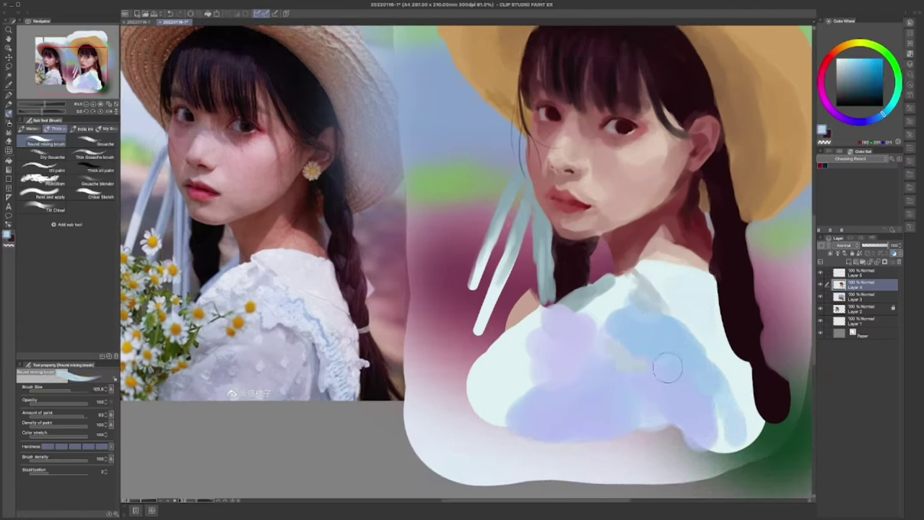
Paint grey shadows along the dress's blue trim, in the lavender area and toward the far shoulder
left_click_drag(645, 367, 707, 429)
scroll(708, 431, "up", 1)
mouse_move(614, 426)
left_mouse_down()
mouse_move(569, 388)
mouse_move(563, 322)
mouse_move(616, 302)
mouse_move(559, 332)
mouse_move(639, 302)
left_mouse_up()
Refine the collar and the upper end of the blue trim with sampled pale tones and a smaller brush
left_click(605, 303, "alt")
left_click(639, 307, "alt")
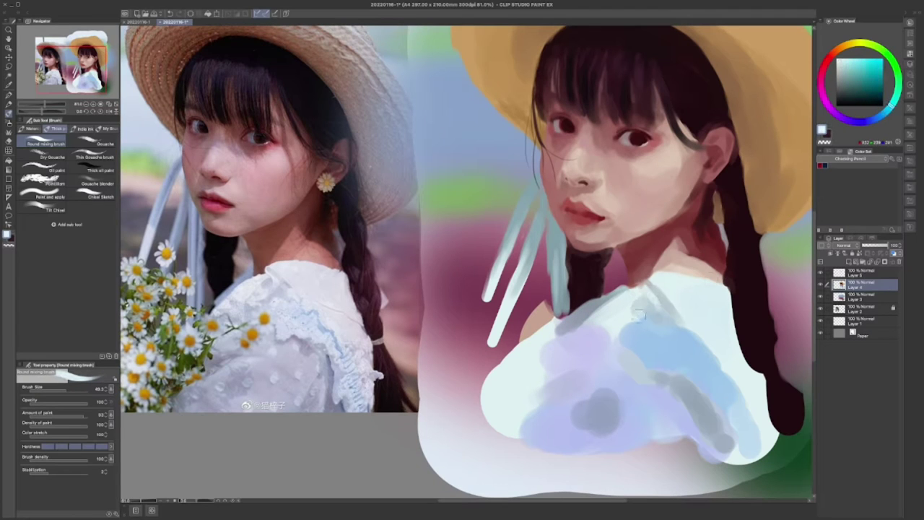
left_click(668, 281, "alt")
scroll(625, 324, "down", 5)
scroll(663, 333, "up", 4)
left_click(662, 333, "alt")
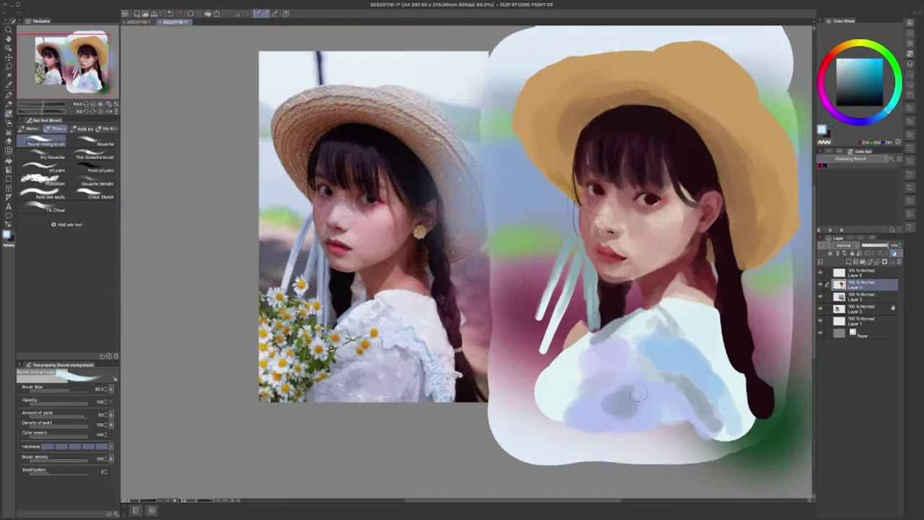
Blend the dress's lavender and blue areas and lighten the trim's outer edge with sampled pale blues
left_click(662, 334, "alt")
left_click(601, 378, "alt")
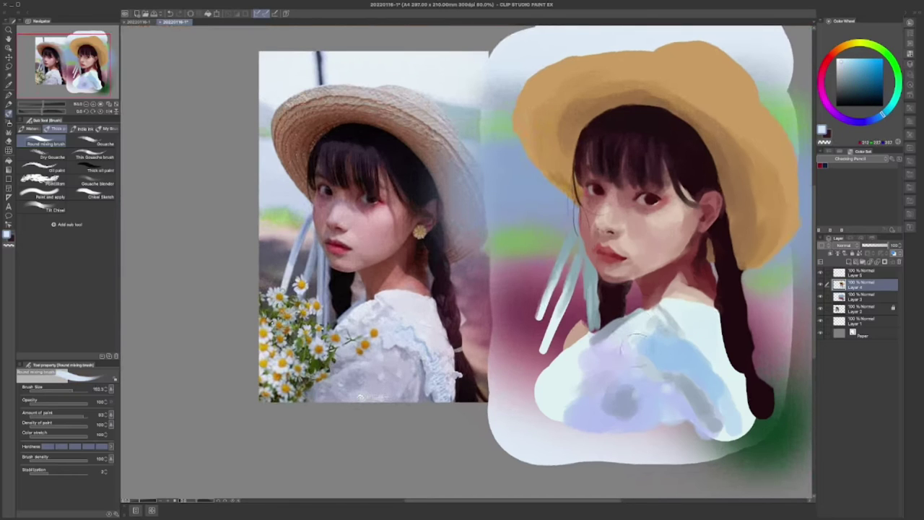
left_click(652, 358, "alt")
left_click(692, 334, "alt")
left_click_drag(693, 334, 729, 383)
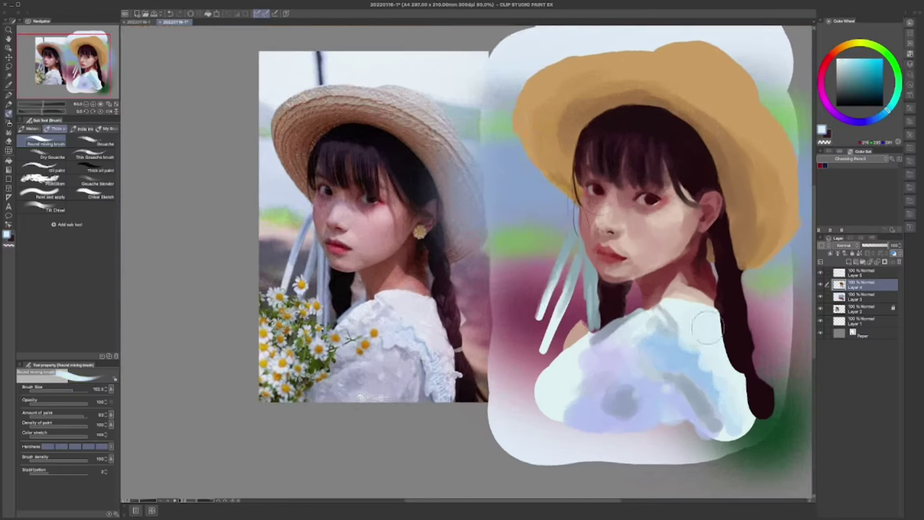
Blend the middle of the dress's light-blue trim using pale blues sampled from the surrounding trim
left_click(665, 359, "alt")
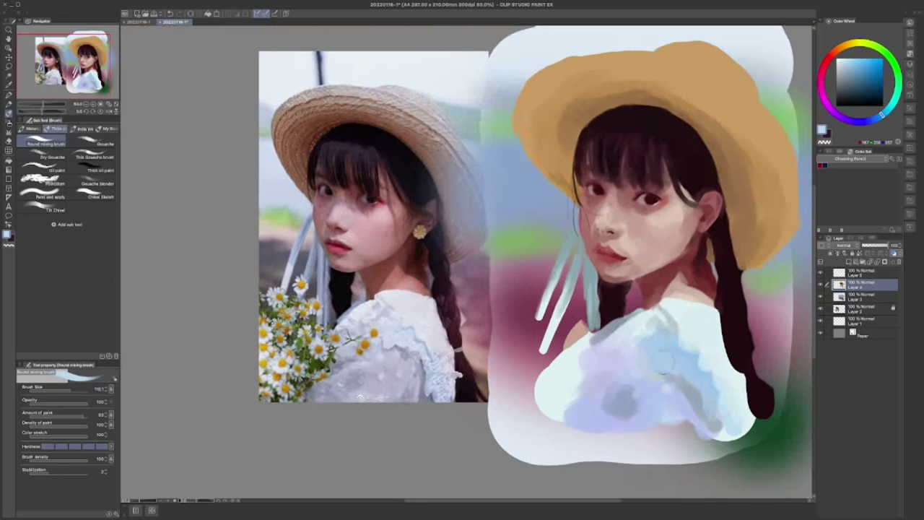
left_click(669, 359, "alt")
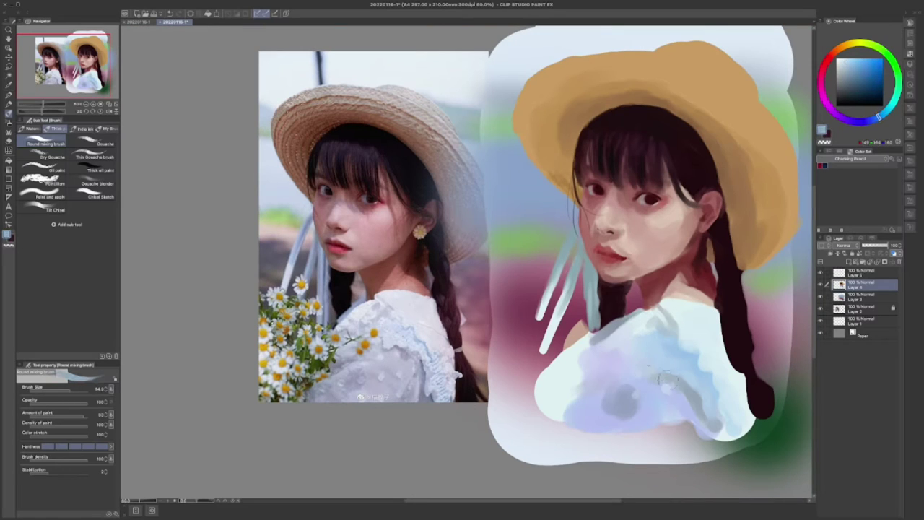
left_click(678, 397, "alt")
left_click_drag(649, 352, 667, 371)
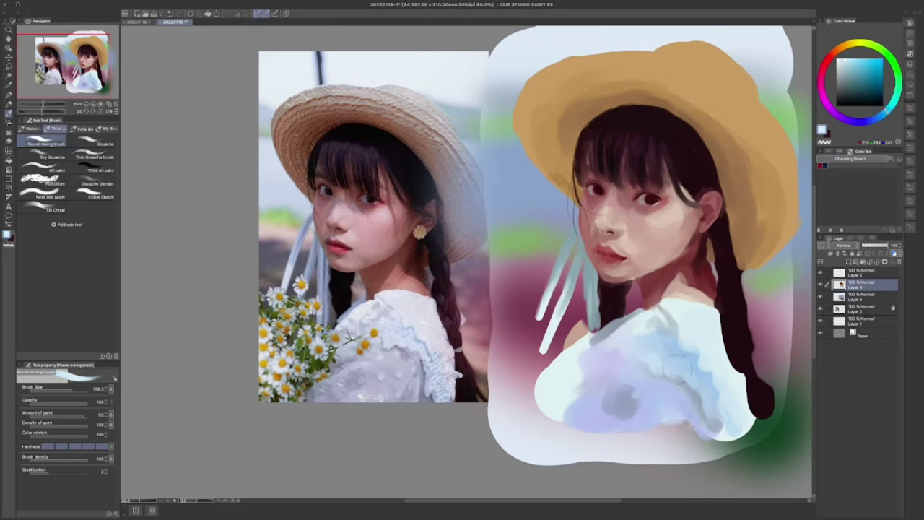
Shade the dress's lavender area around the grey fold with sampled lavender and blue tones
left_click_drag(794, 431, 763, 395)
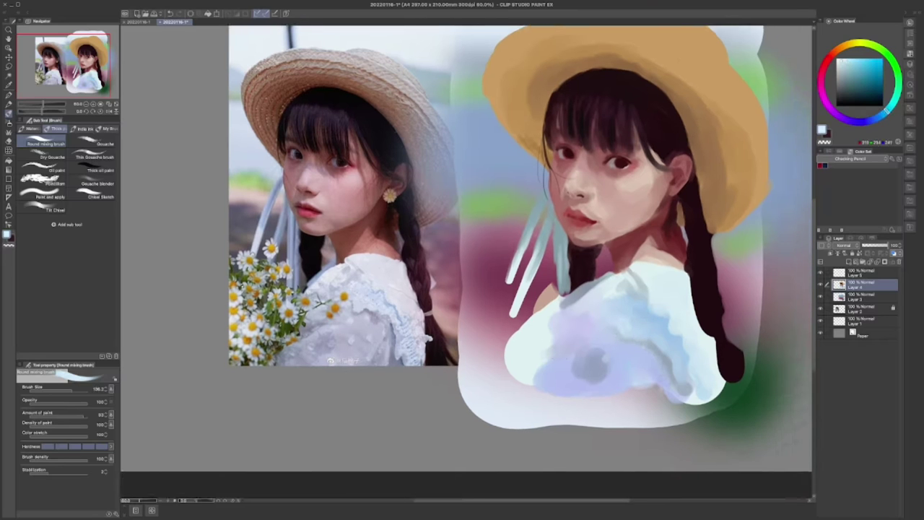
left_click(555, 358, "alt")
left_click(595, 388, "alt")
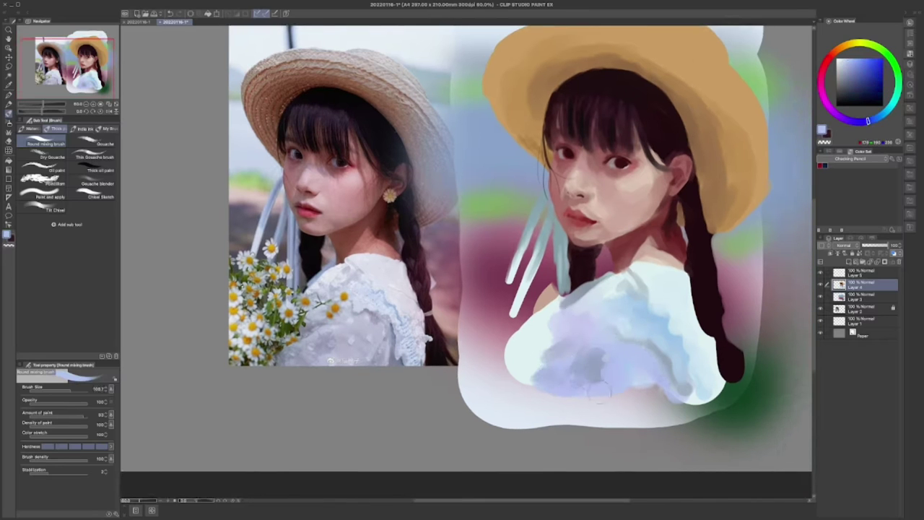
left_click(649, 347, "alt")
left_click(647, 353, "alt")
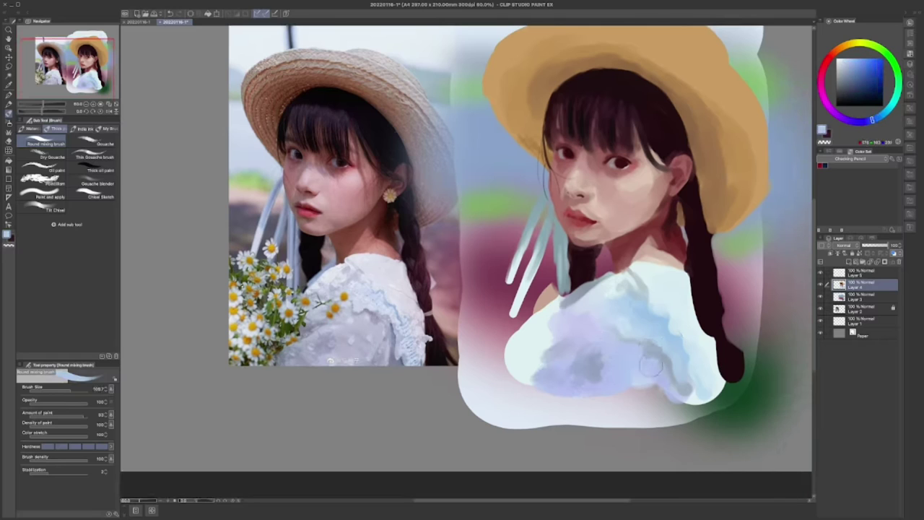
Paint blue-grey ruffle shadows along the lower inner edge of the dress's trim with sampled tones
left_click(658, 364, "alt")
left_click(642, 344, "alt")
left_click(670, 351, "alt")
left_click(674, 356, "alt")
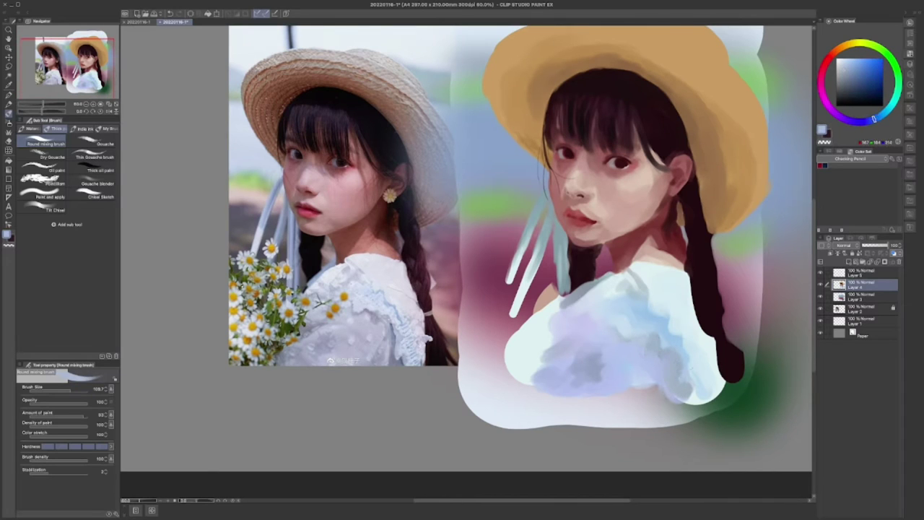
Rework the folds in the dress's lavender area with sampled grey-lavender and a smaller brush
key("bracketleft")
left_click(651, 354, "alt")
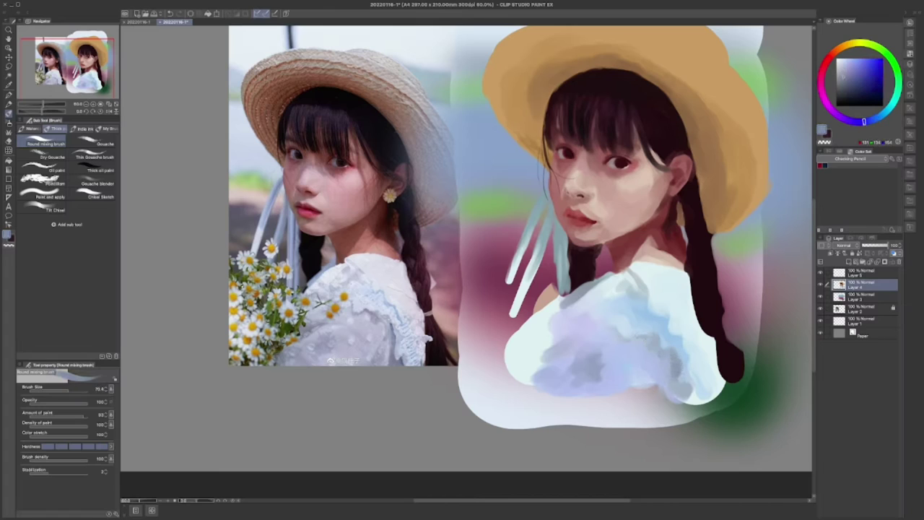
mouse_move(587, 366)
left_mouse_down()
mouse_move(562, 347)
mouse_move(575, 356)
left_mouse_up()
key("bracketright")
left_click(577, 316, "alt")
Reshape the hanging hat ribbons with a much smaller brush and their sampled pale tones
key("bracketleft")
key("bracketleft")
key("bracketleft")
key("bracketleft")
left_click(542, 260, "alt")
mouse_move(548, 251)
left_mouse_down()
mouse_move(540, 287)
mouse_move(561, 288)
mouse_move(567, 306)
mouse_move(527, 306)
left_mouse_up()
left_click(525, 303, "alt")
mouse_move(521, 268)
left_mouse_down()
mouse_move(527, 325)
mouse_move(534, 296)
left_mouse_up()
Cut the dress's rounded front sleeve back to a straighter slanted edge with a larger transparent brush
key("bracketright")
key("bracketright")
key("bracketright")
key("bracketright")
key("bracketright")
key("bracketright")
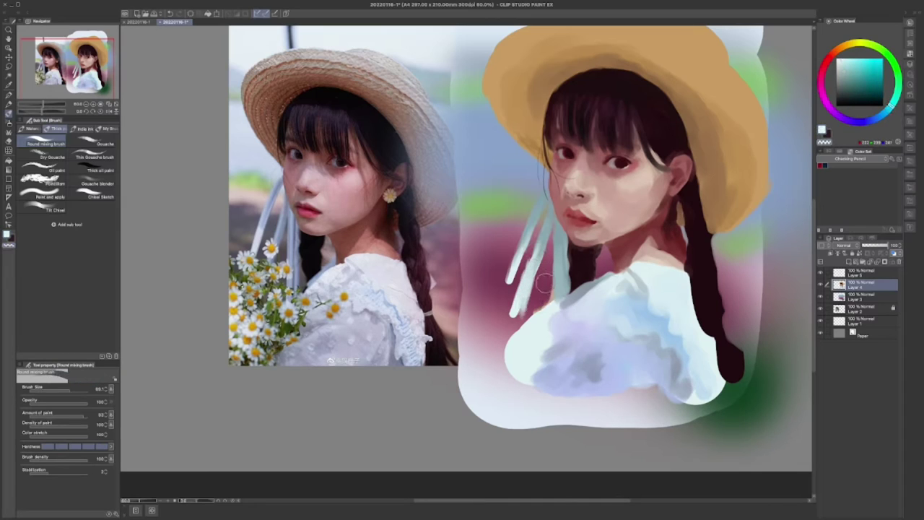
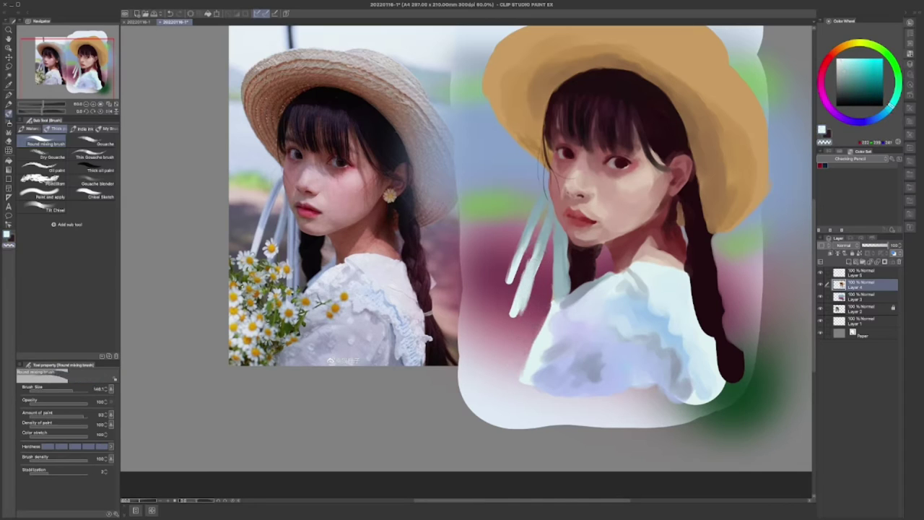
Add a new layer and block in the bouquet as a white mass in front of the dress
key("ctrl+shift+n")
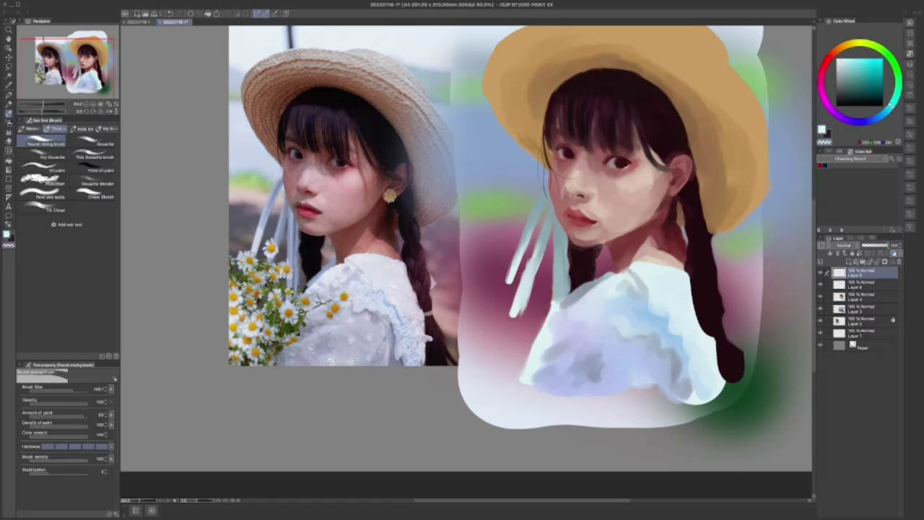
key("bracketright")
key("bracketright")
key("bracketright")
key("bracketright")
key("bracketright")
key("bracketright")
mouse_move(498, 364)
left_mouse_down()
mouse_move(504, 282)
mouse_move(516, 324)
mouse_move(508, 359)
mouse_move(550, 332)
mouse_move(488, 302)
mouse_move(484, 344)
mouse_move(574, 269)
mouse_move(506, 289)
mouse_move(527, 267)
mouse_move(546, 313)
mouse_move(484, 307)
mouse_move(517, 339)
left_mouse_up()
Paint light green foliage patches through the white bouquet, adjusting the brush size
left_click(538, 317, "alt")
key("bracketleft")
key("bracketleft")
key("bracketleft")
key("bracketleft")
key("bracketleft")
key("bracketleft")
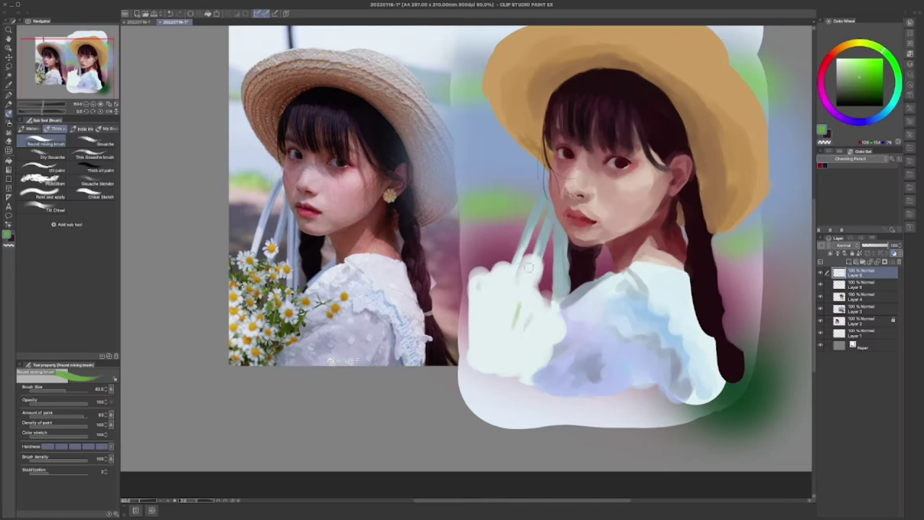
key("bracketright")
key("bracketright")
key("bracketright")
key("bracketright")
key("bracketright")
mouse_move(528, 267)
left_mouse_down()
mouse_move(481, 292)
mouse_move(506, 274)
mouse_move(516, 334)
mouse_move(558, 323)
mouse_move(488, 349)
mouse_move(522, 367)
mouse_move(527, 298)
mouse_move(521, 336)
left_mouse_up()
Add darker green foliage strokes across the bouquet with a smaller brush
left_click(521, 336, "alt")
key("bracketleft")
key("bracketleft")
key("bracketleft")
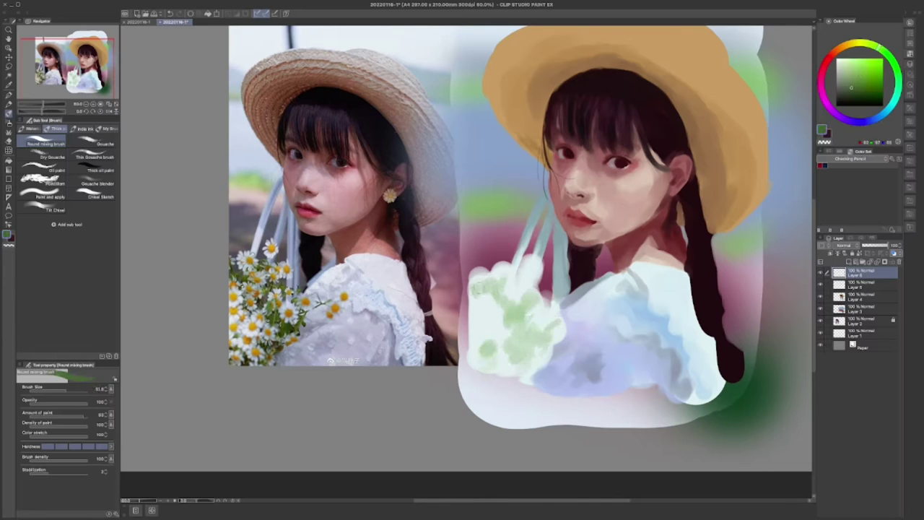
mouse_move(503, 289)
left_mouse_down()
mouse_move(533, 301)
mouse_move(515, 344)
mouse_move(527, 336)
mouse_move(534, 348)
mouse_move(526, 358)
mouse_move(497, 363)
left_mouse_up()
Dot yellow flower centers across the bouquet
key("x")
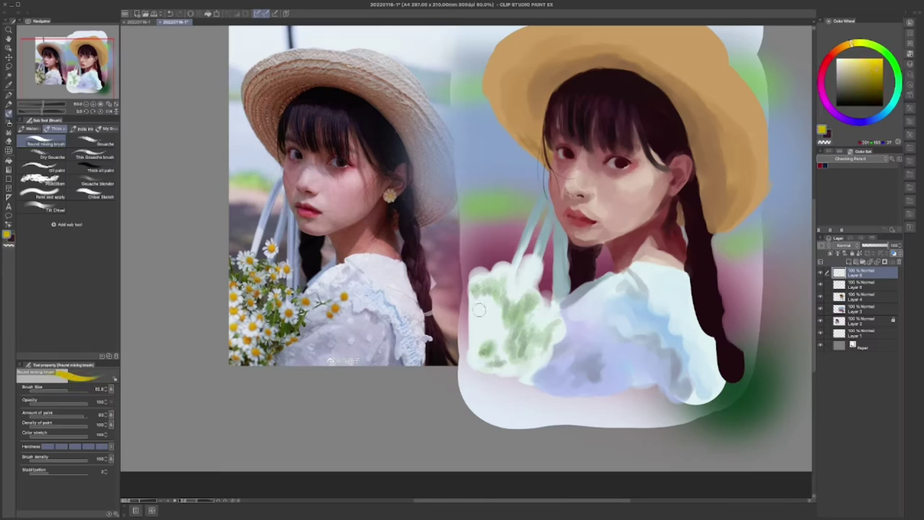
left_click(530, 265)
left_click(532, 292)
left_click(507, 275)
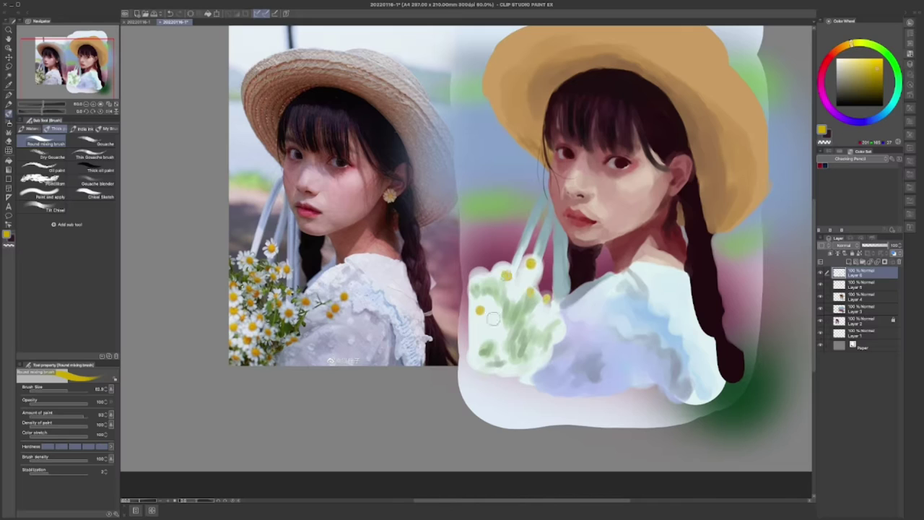
left_click(498, 305)
left_click(508, 333)
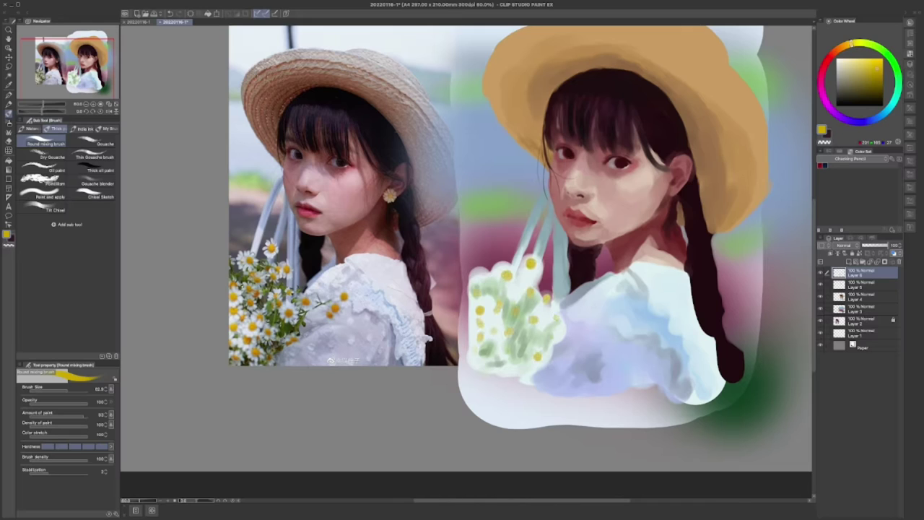
Add three yellow flower centers over the dress and connect them to the bouquet with dark green stems
left_click(593, 335)
left_click(602, 325)
left_click(610, 315)
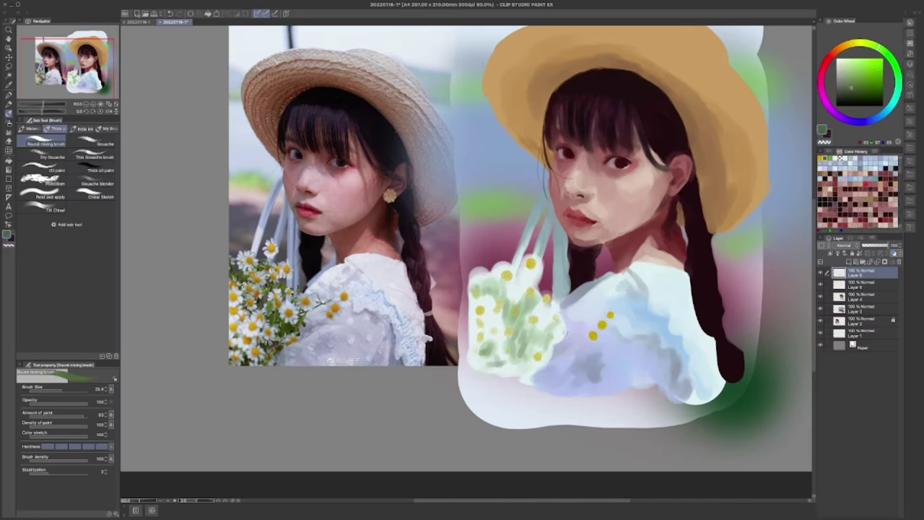
left_click_drag(588, 316, 570, 333)
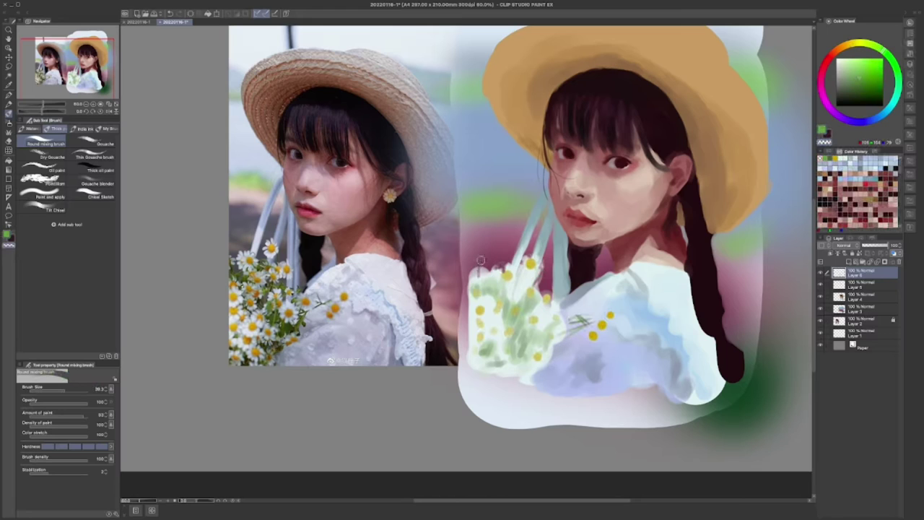
Carve a ragged outline and gaps into the bouquet, and soften its flowers with a blue-grey tone
left_click_drag(502, 262, 474, 271)
mouse_move(549, 309)
left_mouse_down()
mouse_move(540, 321)
mouse_move(550, 310)
left_mouse_up()
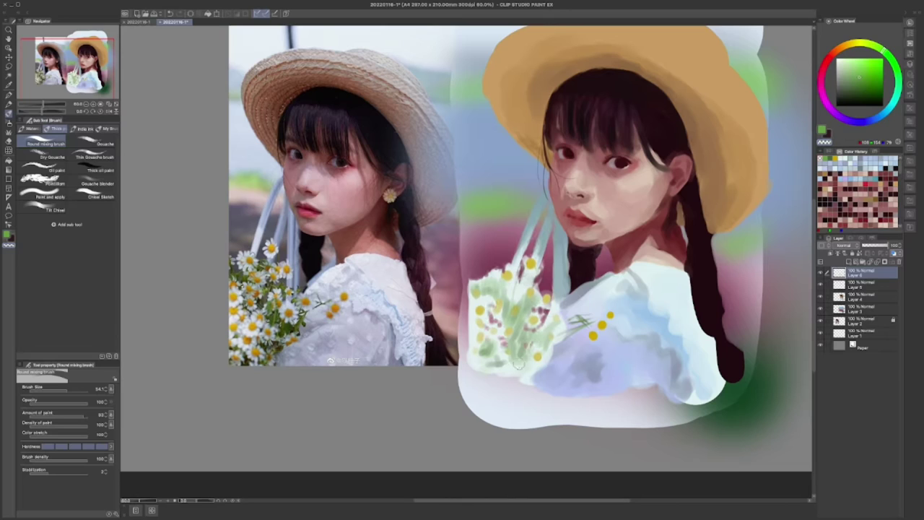
left_click(471, 318, "alt")
mouse_move(471, 317)
left_mouse_down()
mouse_move(464, 314)
mouse_move(484, 307)
left_mouse_up()
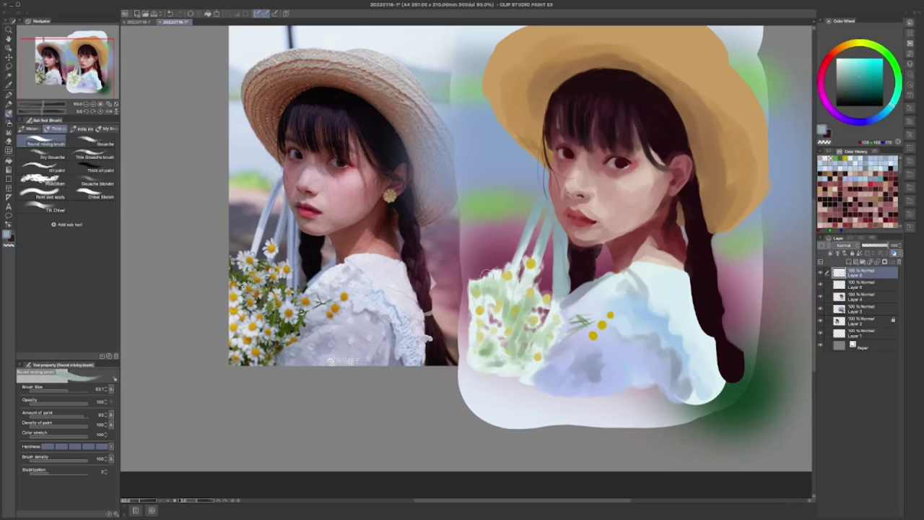
left_click_drag(552, 316, 600, 329)
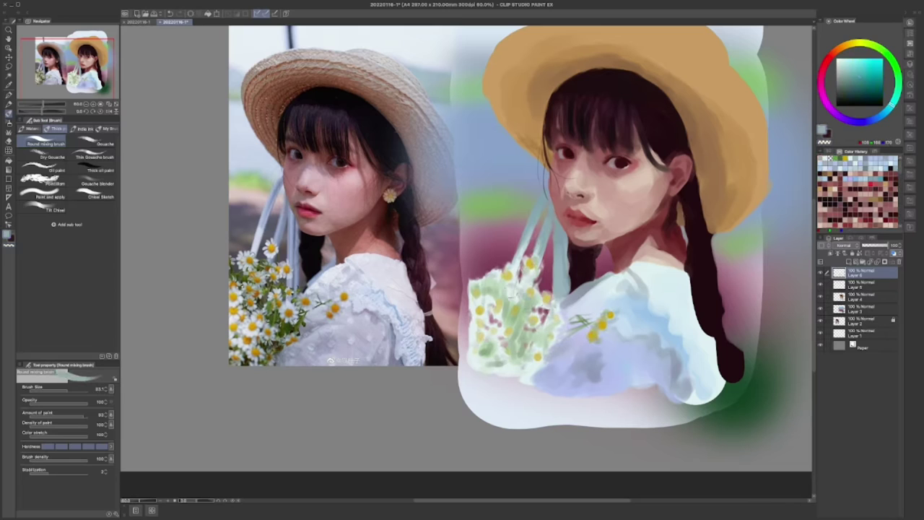
key("Tab")
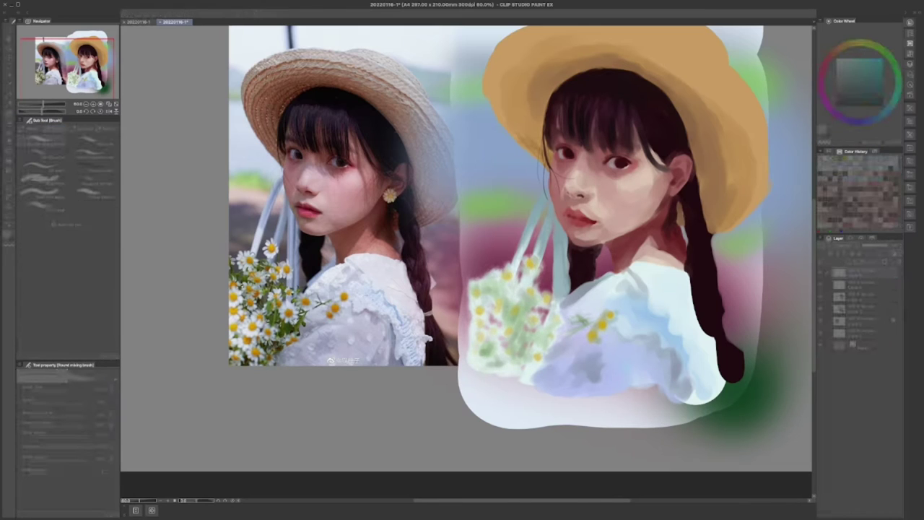
key("Tab")
key("ctrl+z")
key("ctrl+y")
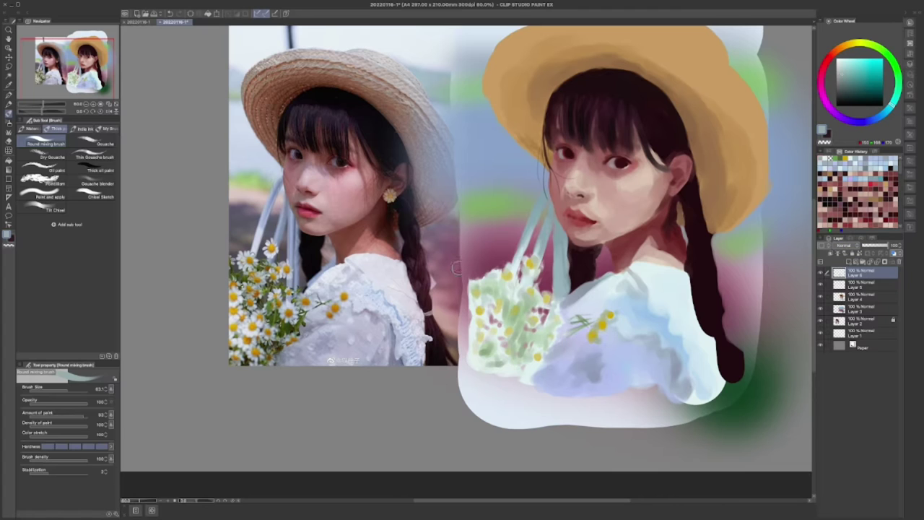
scroll(529, 214, "up", 2)
key("b")
key("b")
key("b")
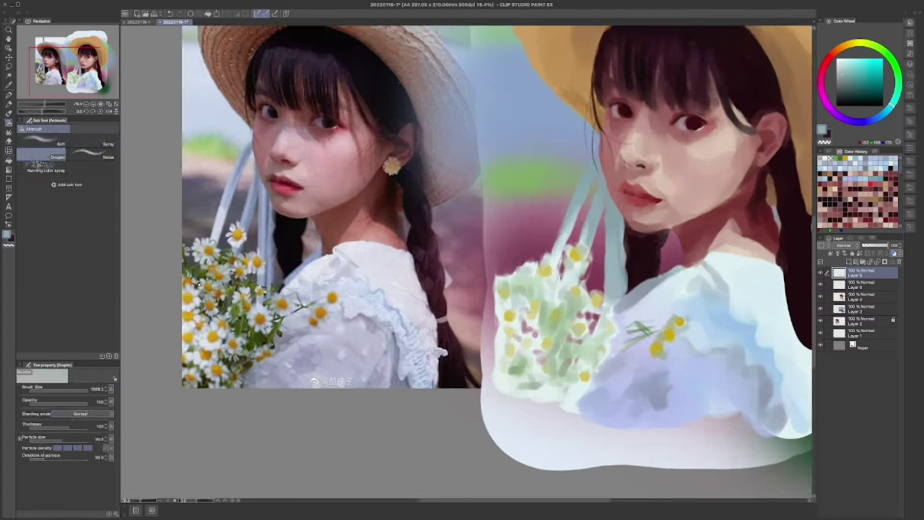
key("b")
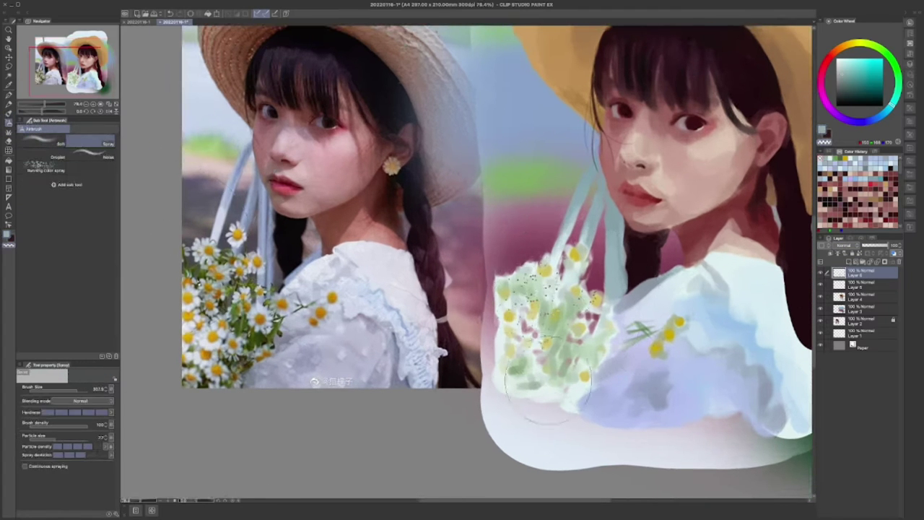
left_click_drag(547, 382, 519, 303)
key("ctrl+z")
key("e")
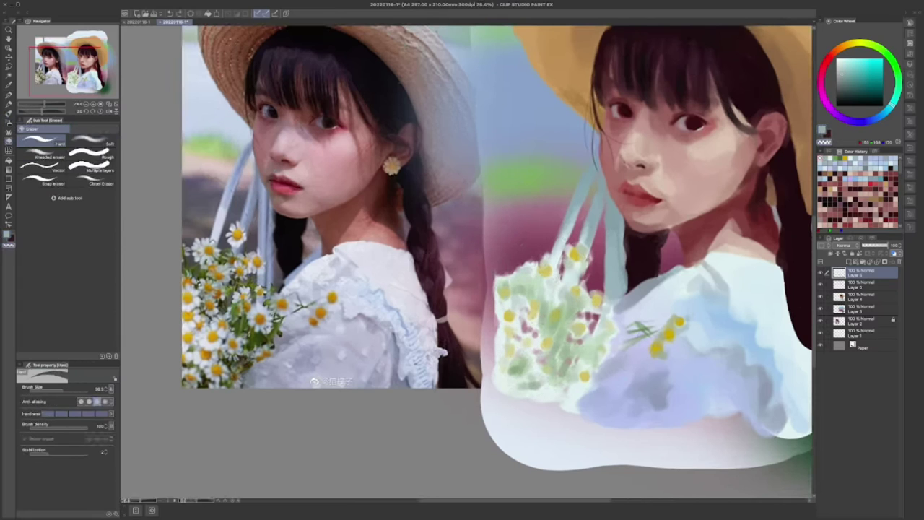
key("b")
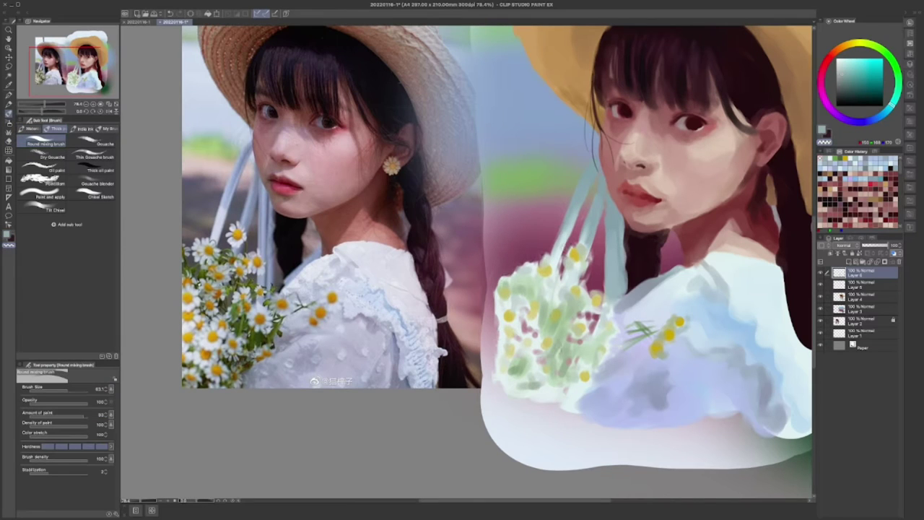
Add a clipped Linear light layer above the bouquet and shade the foliage with dark blue-grey
key("ctrl+shift+n")
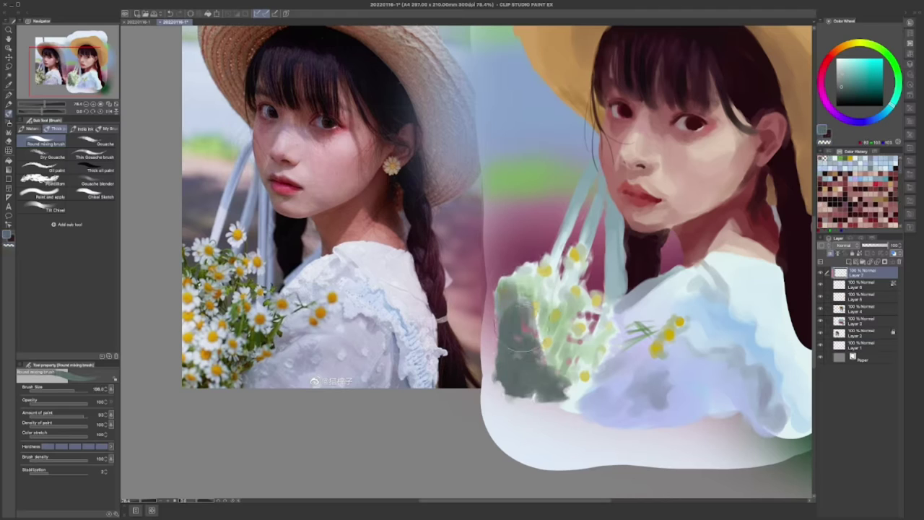
left_click_drag(498, 389, 563, 289)
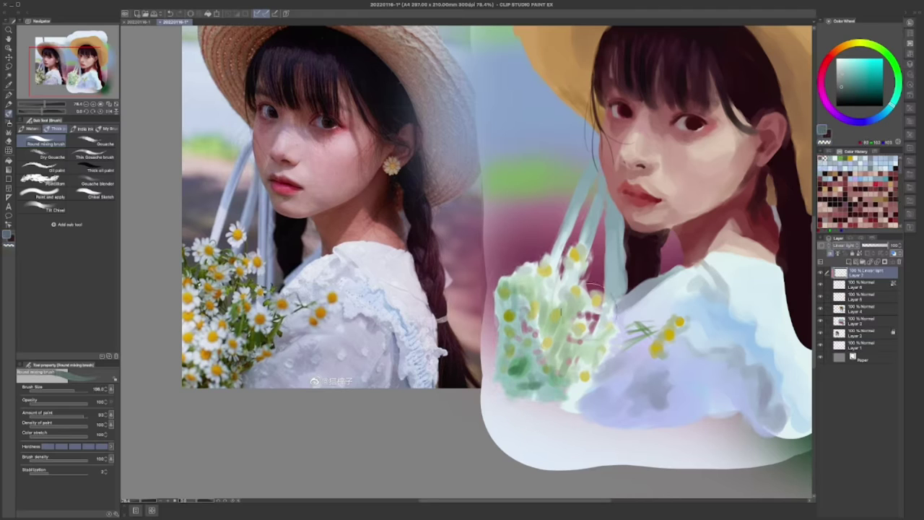
left_click_drag(527, 382, 578, 282)
left_click_drag(577, 332, 592, 303)
Deepen the bouquet's foliage shadows with the soft airbrush, using a smaller size and a darker tone
key("b")
left_click_drag(526, 291, 509, 383)
key("bracketleft")
key("bracketleft")
key("bracketleft")
key("bracketleft")
key("bracketleft")
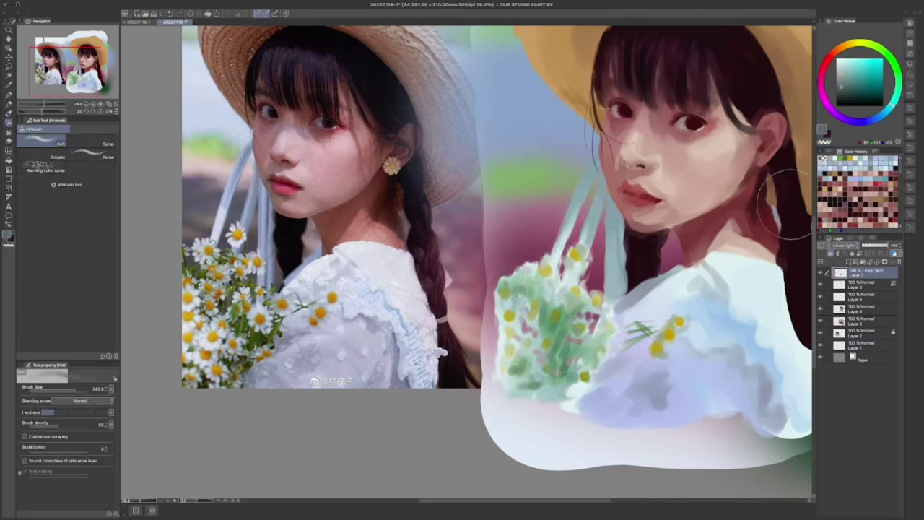
left_click(526, 339, "alt")
mouse_move(526, 289)
left_mouse_down()
mouse_move(563, 382)
mouse_move(513, 390)
left_mouse_up()
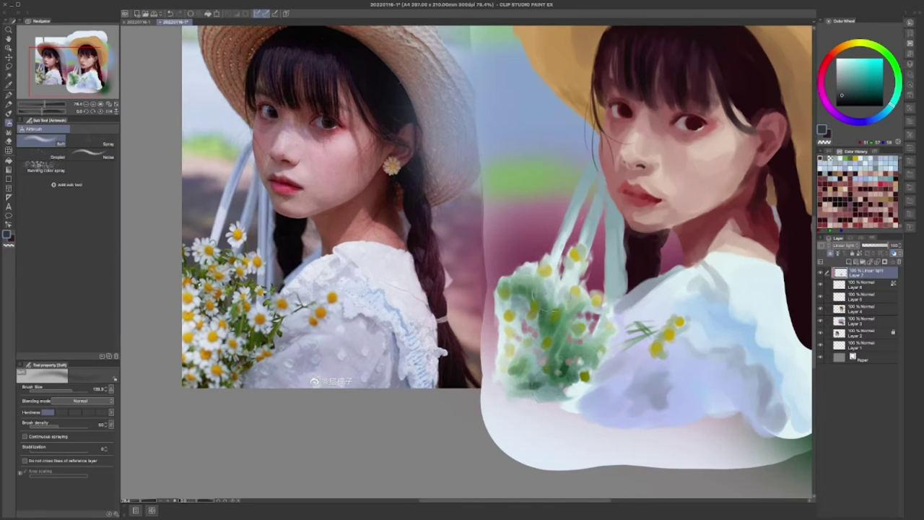
mouse_move(563, 267)
left_mouse_down()
mouse_move(607, 317)
mouse_move(603, 354)
left_mouse_up()
key("Tab")
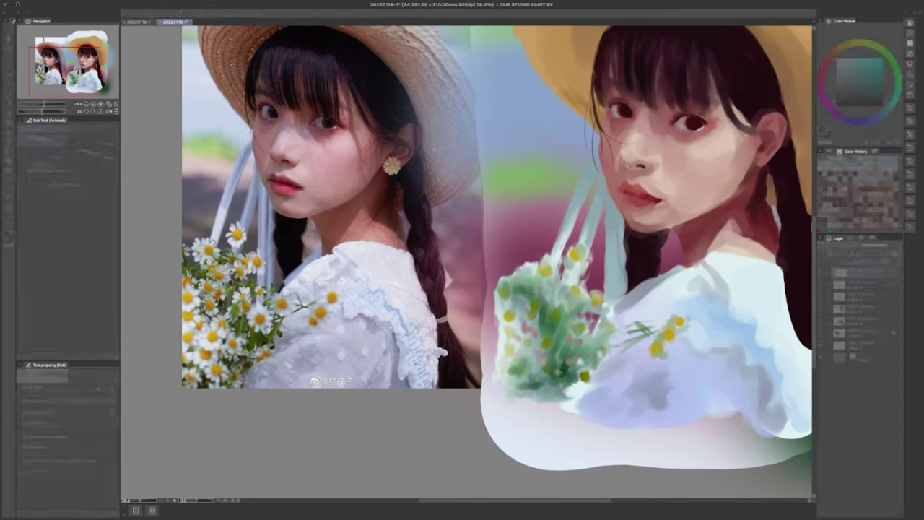
key("Tab")
key("Tab")
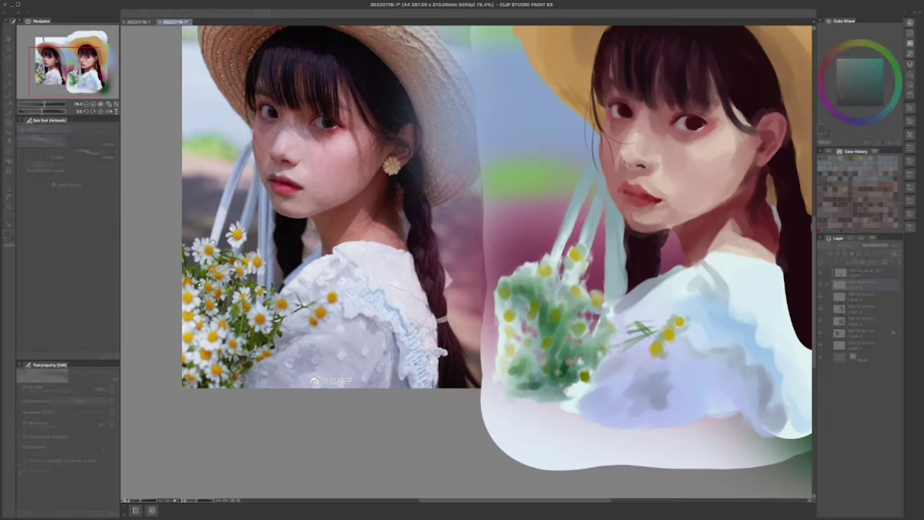
key("Tab")
Switch to Layer 4 and dab pale blue dots over the lavender sleeve with the soft airbrush
scroll(266, 173, "down", 3)
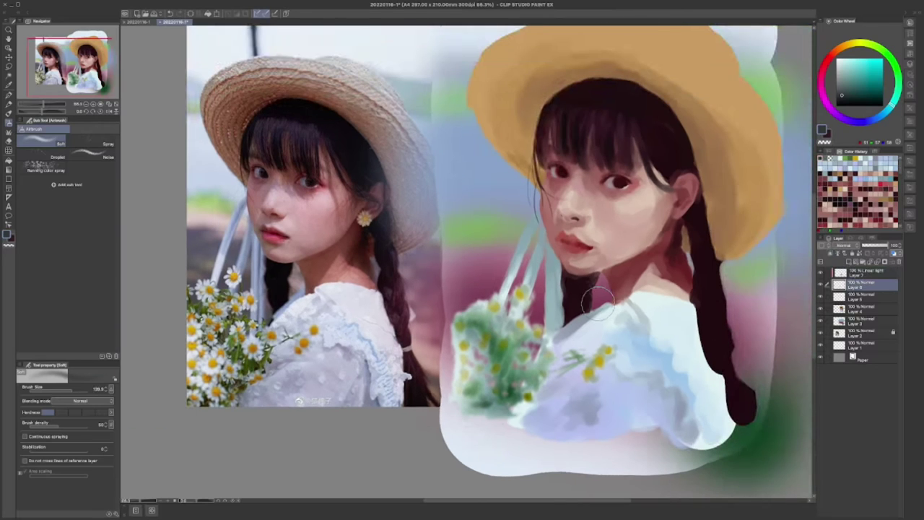
left_click(638, 372, "alt")
left_click(638, 372, "ctrl+shift")
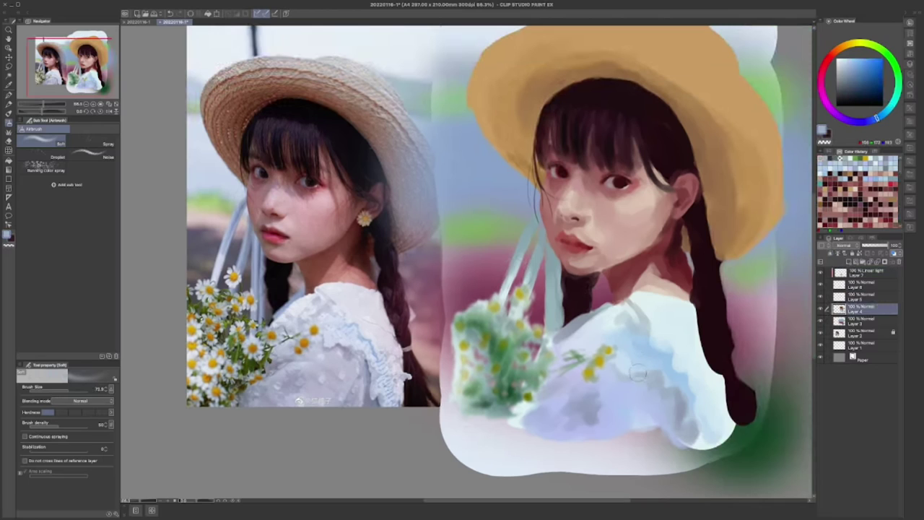
left_click(630, 404, "alt")
key("b")
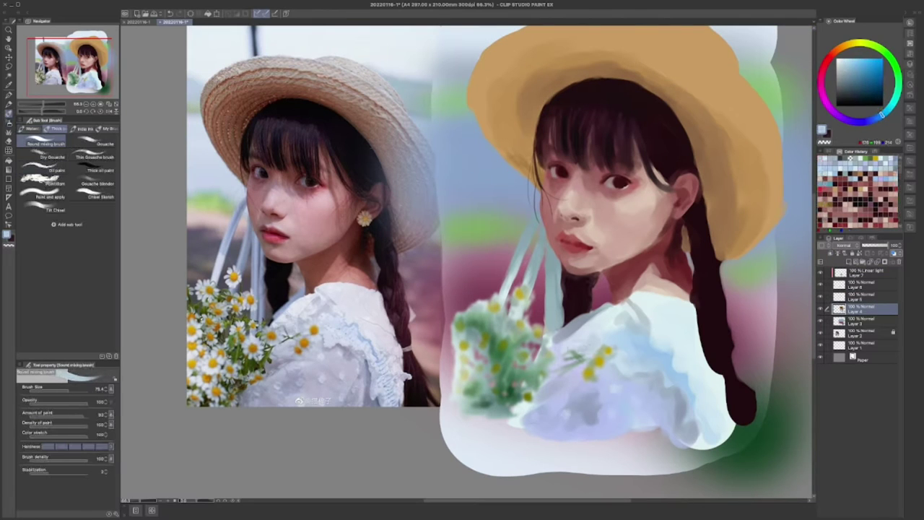
Rework the sleeve's edge beside the bouquet with the Round mixing brush, using blue-grey and lavender tones sampled from the dress
left_click(580, 339, "alt")
left_click(552, 327, "alt")
left_click_drag(549, 323, 543, 351)
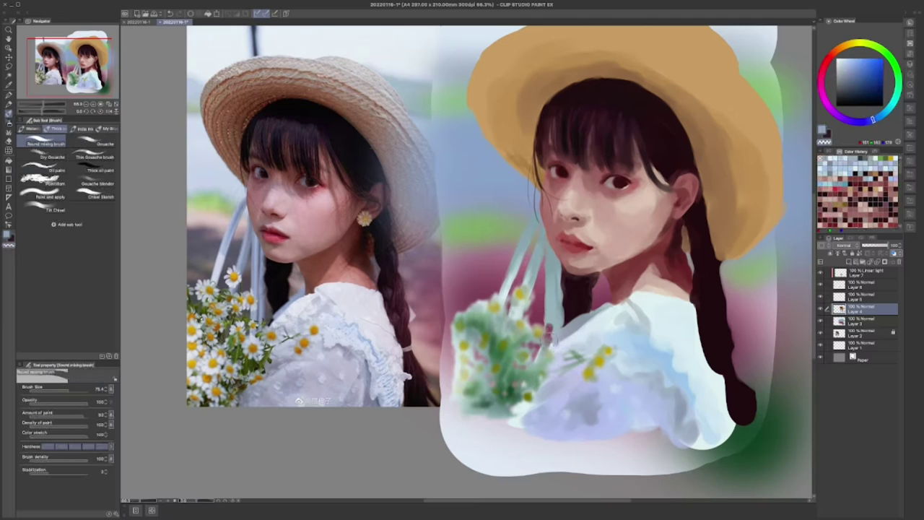
left_click(550, 321, "alt")
left_click_drag(547, 318, 534, 364)
mouse_move(523, 422)
left_mouse_down()
mouse_move(555, 377)
mouse_move(530, 411)
mouse_move(549, 369)
left_mouse_up()
left_click(556, 377, "alt")
left_click(550, 379, "alt")
key("bracketright")
key("bracketright")
key("bracketright")
left_click(552, 375, "alt")
Extend the far braid down to the shoulder with a smaller brush in the dark hair color
left_click(559, 330, "alt")
key("bracketleft")
key("bracketleft")
key("bracketleft")
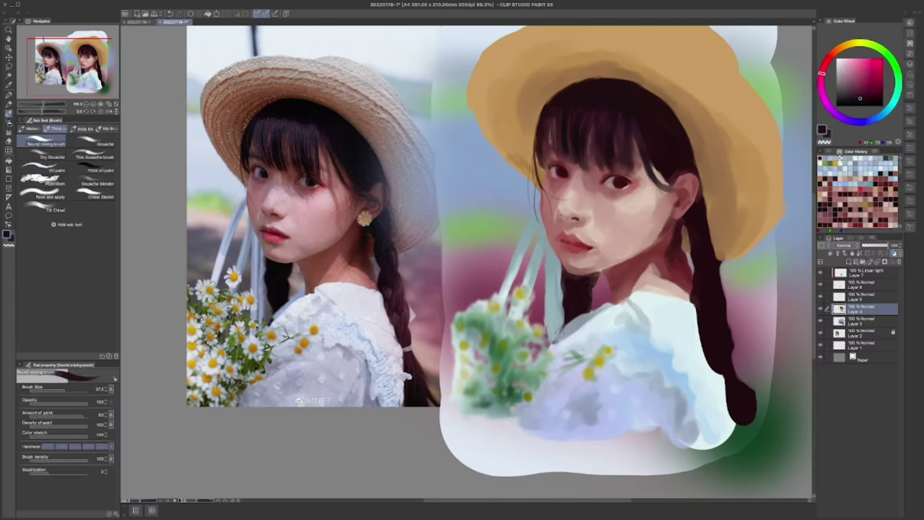
left_click_drag(576, 318, 554, 340)
left_click(565, 312, "alt")
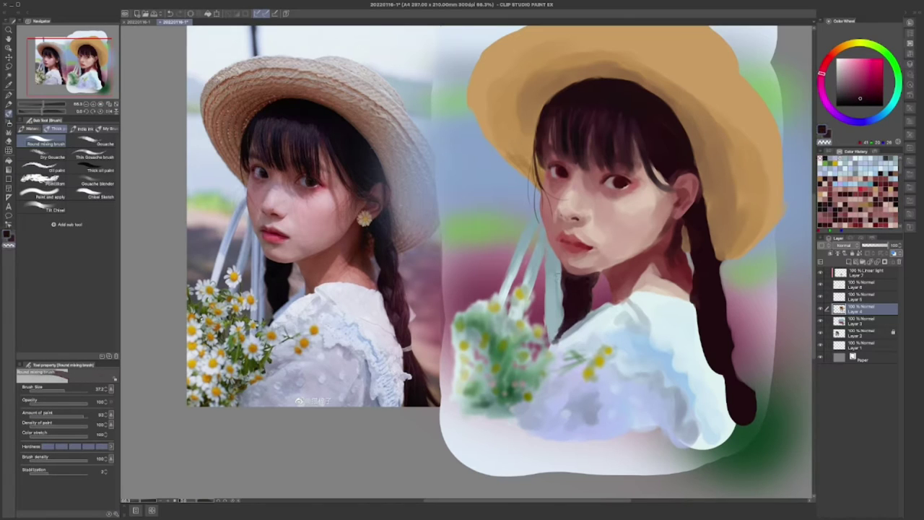
mouse_move(559, 274)
left_mouse_down()
mouse_move(562, 329)
mouse_move(561, 297)
mouse_move(554, 326)
left_mouse_up()
Clean up the pale blue ribbon's edge beside the far braid, and refine where it meets the shoulder
left_click(559, 307, "alt")
left_click(559, 311, "alt")
left_click(556, 312, "alt")
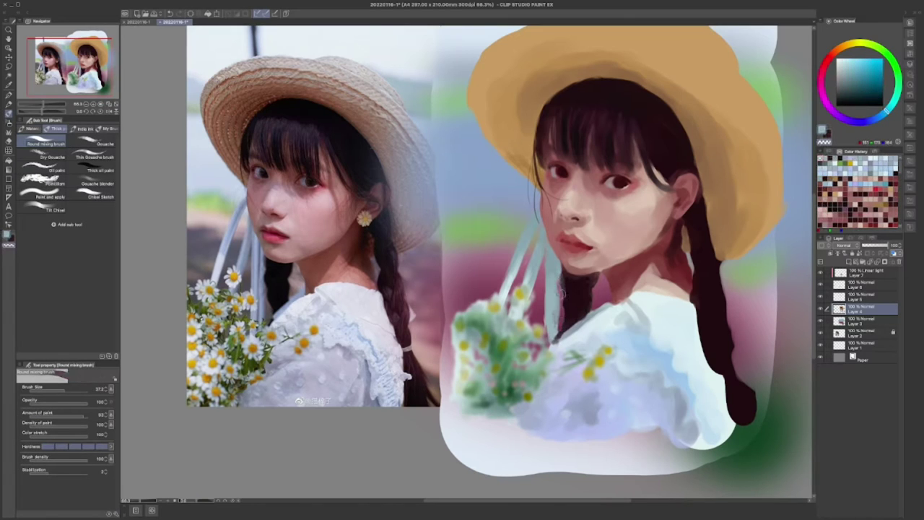
left_click(550, 316, "alt")
left_click_drag(561, 290, 547, 345)
left_click(547, 339, "alt")
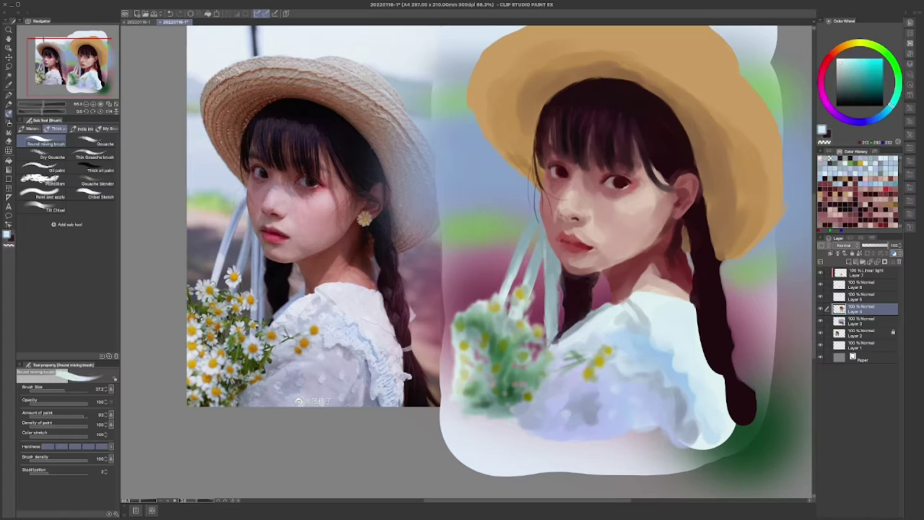
left_click_drag(565, 299, 557, 331)
Shape the near braid's edge against the dress and paint plum highlights along its strands
scroll(505, 289, "right", 2)
left_click(685, 339, "alt")
left_click_drag(681, 338, 685, 358)
left_click(687, 352, "alt")
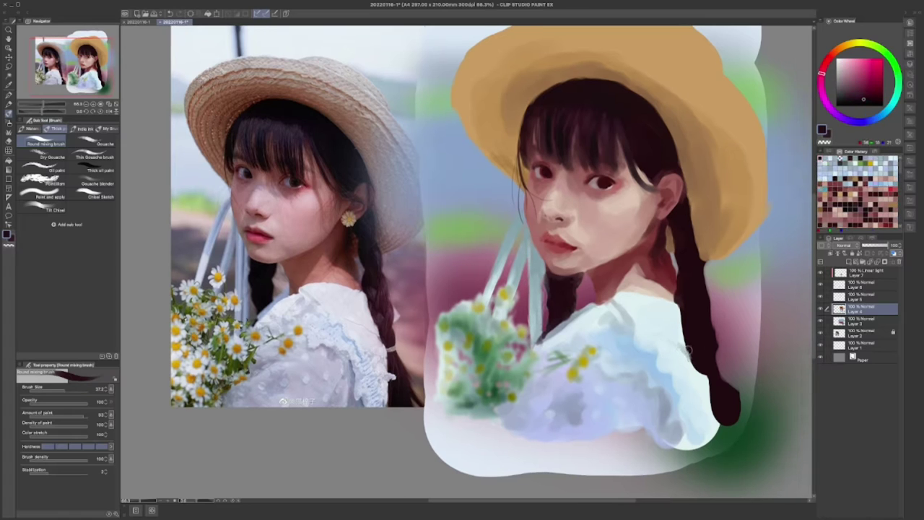
left_click(684, 361, "alt")
left_click(697, 326, "alt")
mouse_move(694, 310)
left_mouse_down()
mouse_move(707, 356)
mouse_move(696, 321)
mouse_move(708, 326)
mouse_move(723, 374)
left_mouse_up()
mouse_move(701, 286)
left_mouse_down()
mouse_move(693, 297)
mouse_move(715, 354)
left_mouse_up()
left_click(686, 308, "alt")
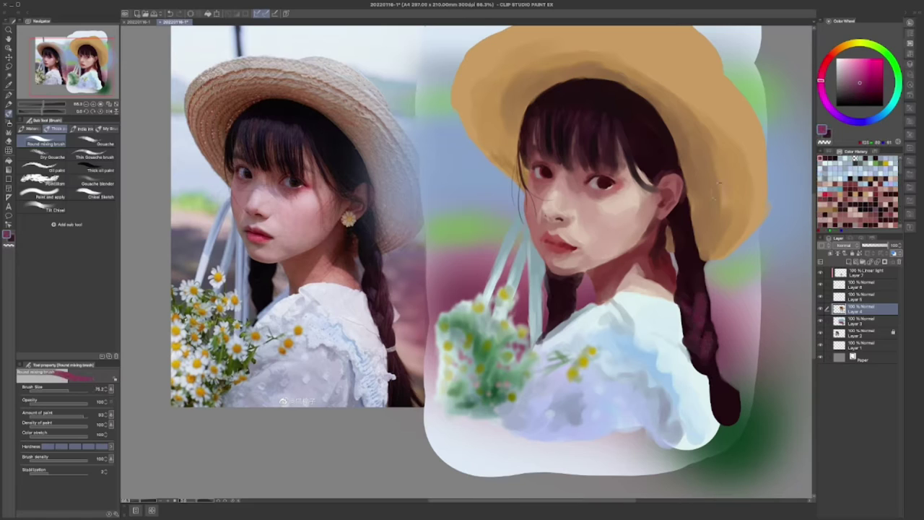
left_click(686, 275, "alt")
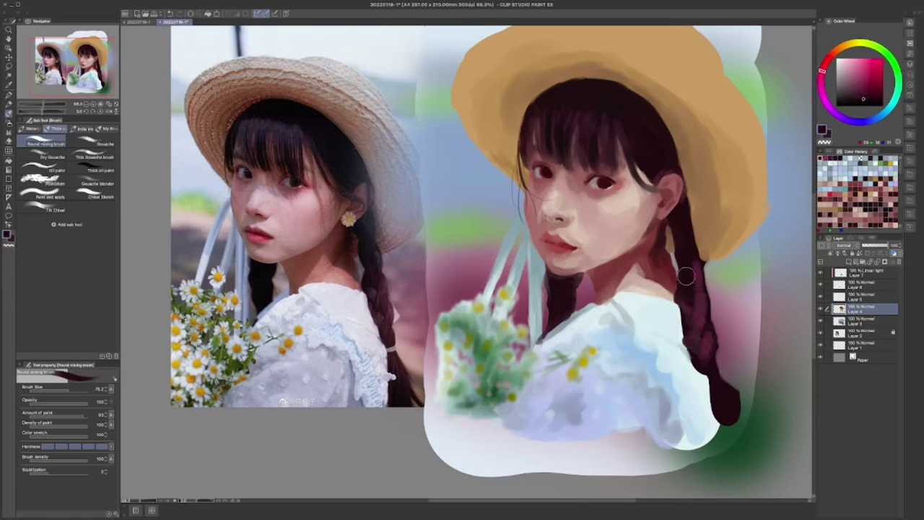
Paint a light pinkish-grey hair tie around the lower part of the near braid
left_click(721, 350, "alt")
left_click_drag(697, 365, 707, 384)
left_click(713, 376, "alt")
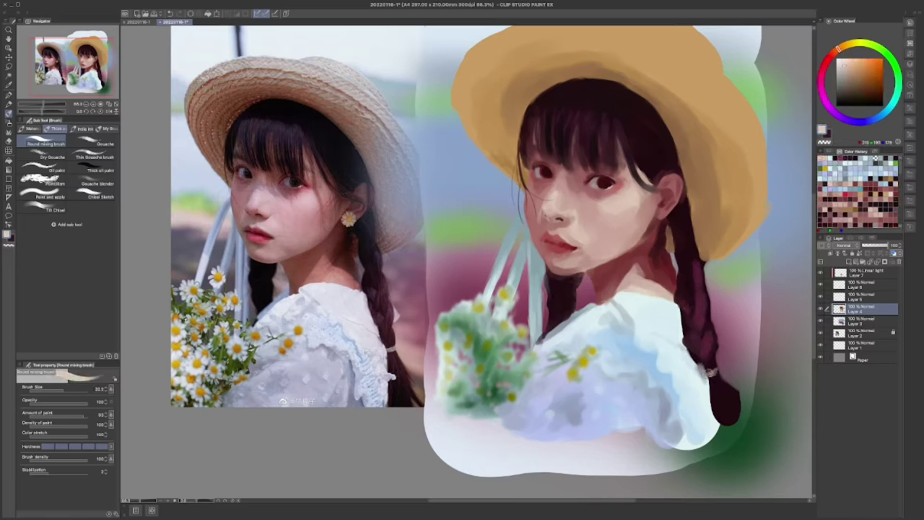
Add a pale blue ruffle showing past the near braid, and retouch the neighbouring collar and braid edges
left_click(682, 318, "alt")
mouse_move(675, 315)
left_mouse_down()
mouse_move(695, 351)
mouse_move(686, 317)
left_mouse_up()
left_click(689, 350, "alt")
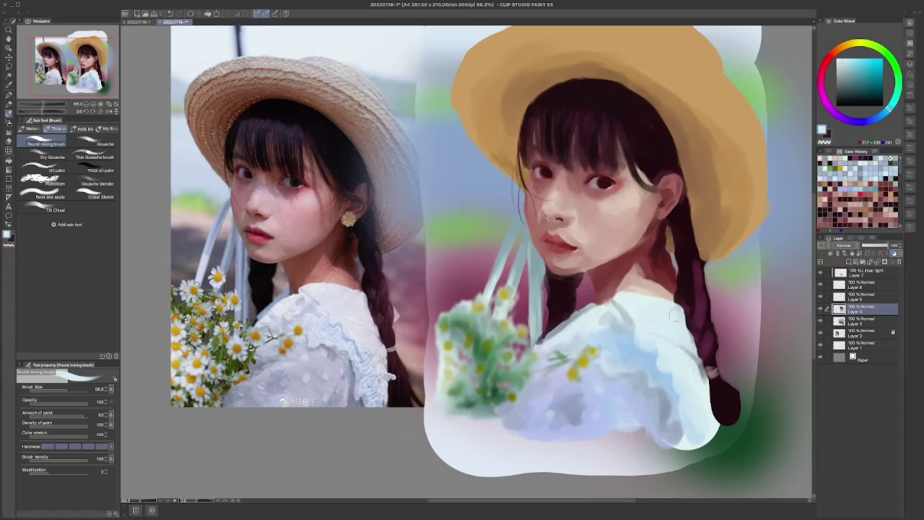
left_click(729, 339, "alt")
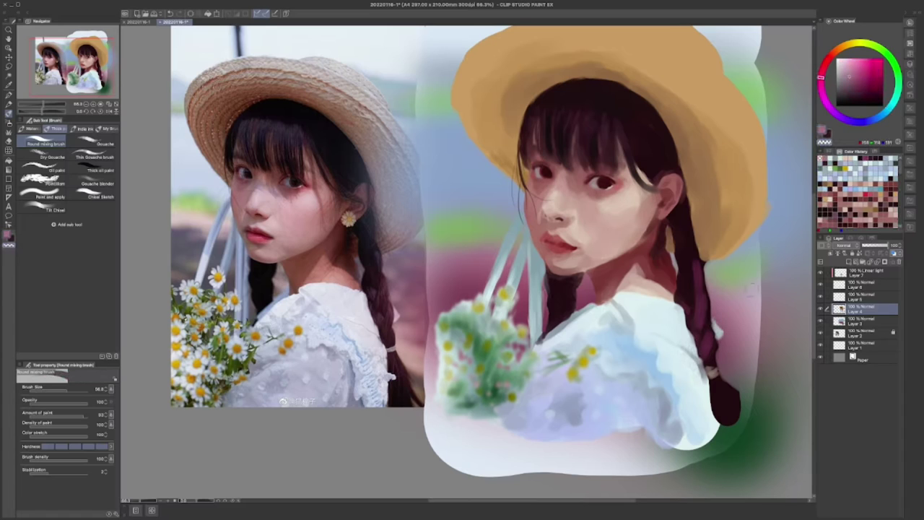
left_click(718, 350, "alt")
left_click(716, 338, "alt")
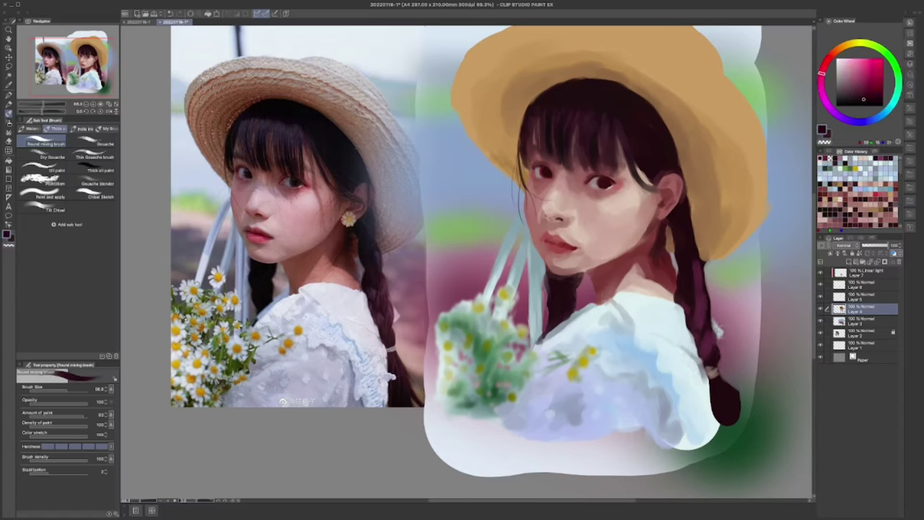
left_click(716, 337, "alt")
left_click(718, 346, "alt")
Touch up the dark hair around the ear and draw fine wisps falling across the cheek
scroll(516, 260, "up", 2)
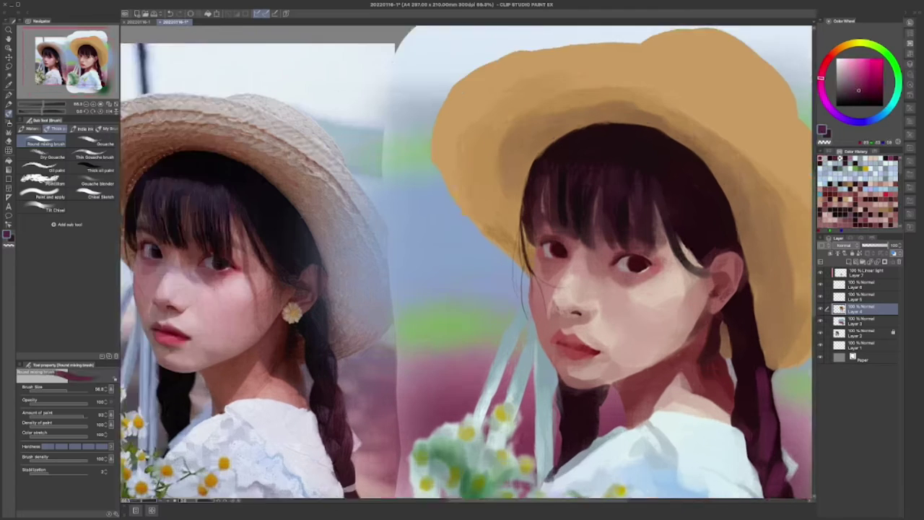
scroll(692, 299, "up", 1)
left_click(722, 285, "alt")
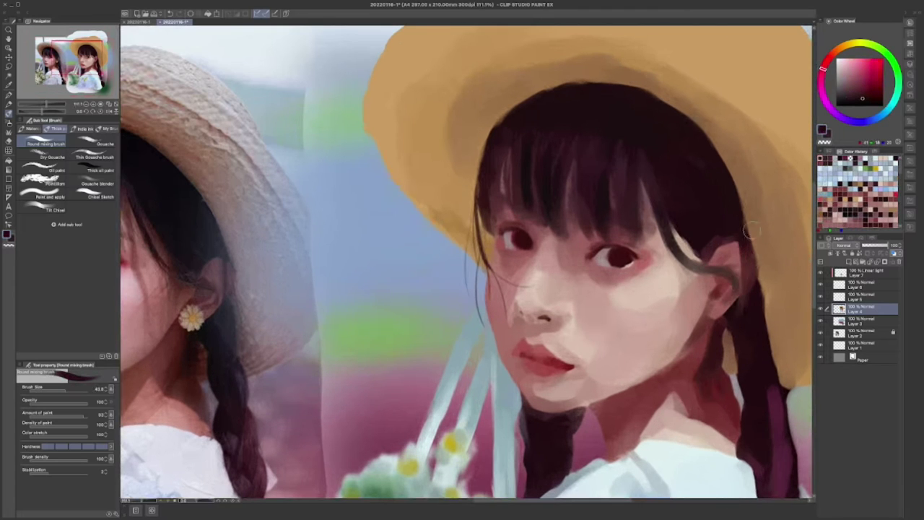
scroll(740, 260, "down", 2)
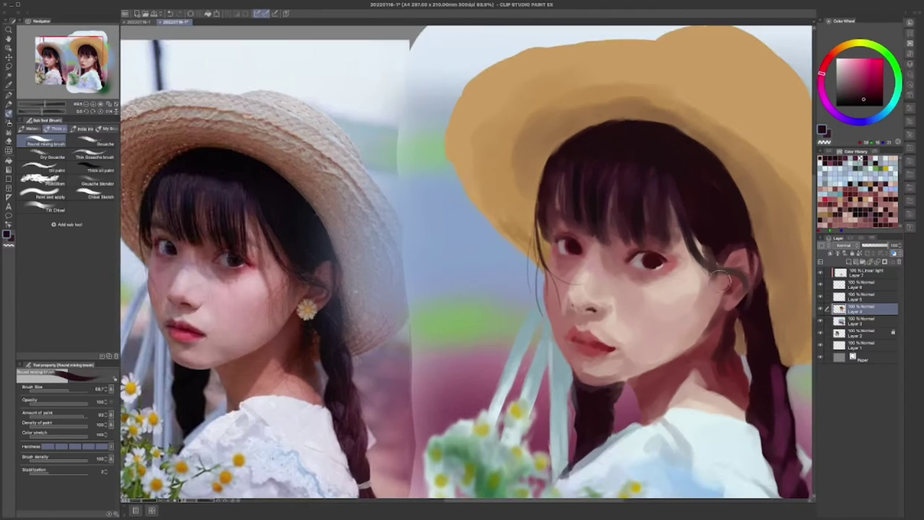
left_click_drag(714, 276, 693, 278)
left_click_drag(688, 317, 711, 277)
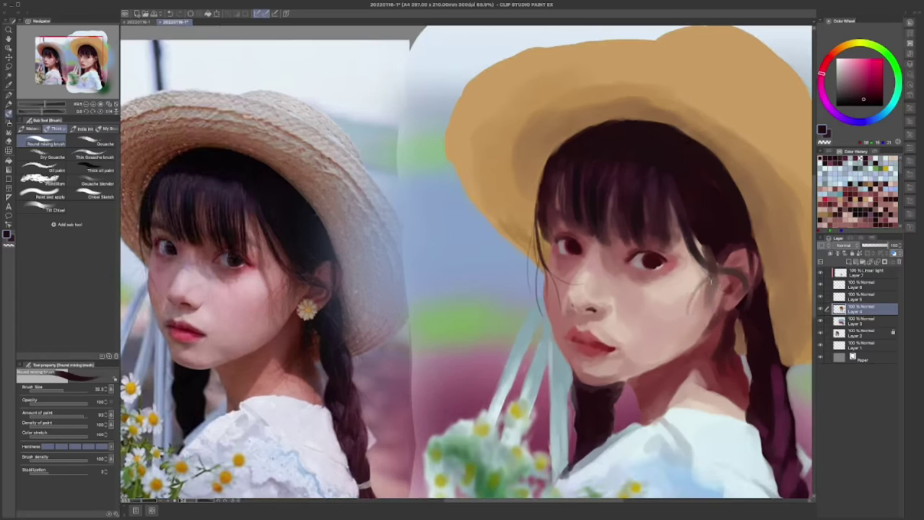
left_click(682, 254, "alt")
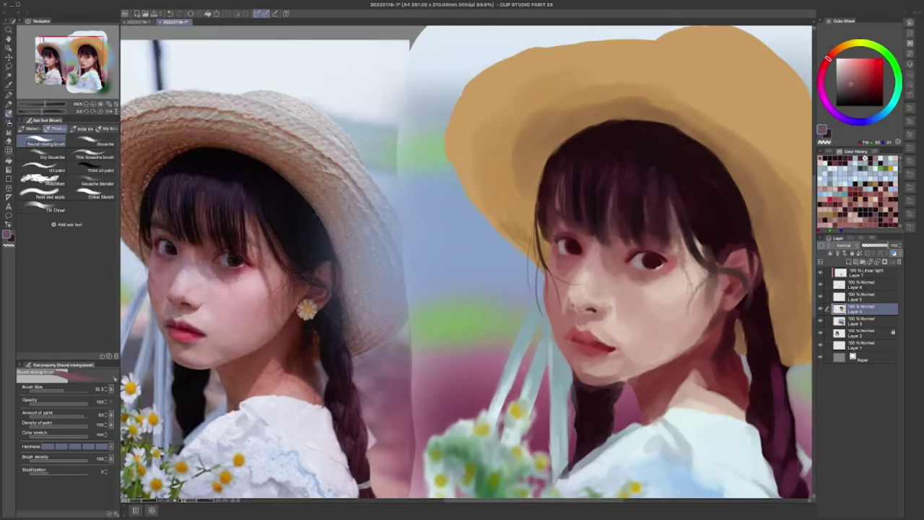
Paint a daisy earring with a yellow center and white petals, and deepen the neck shadow below it
left_click_drag(729, 305, 732, 241)
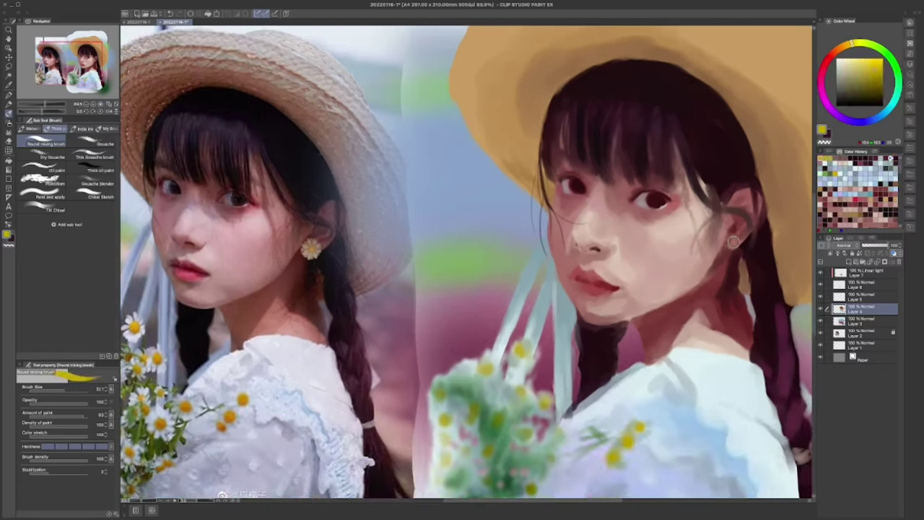
left_click(751, 405, "alt")
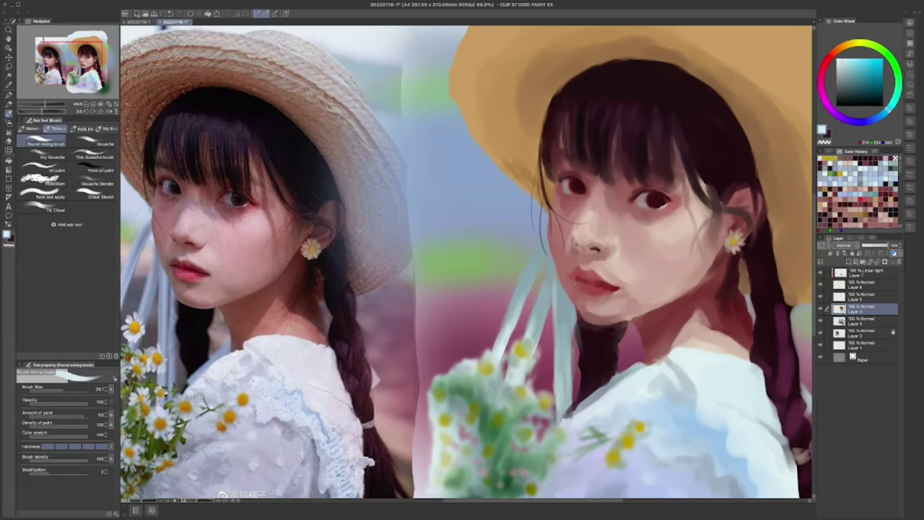
scroll(727, 246, "up", 1)
left_click(721, 323, "alt")
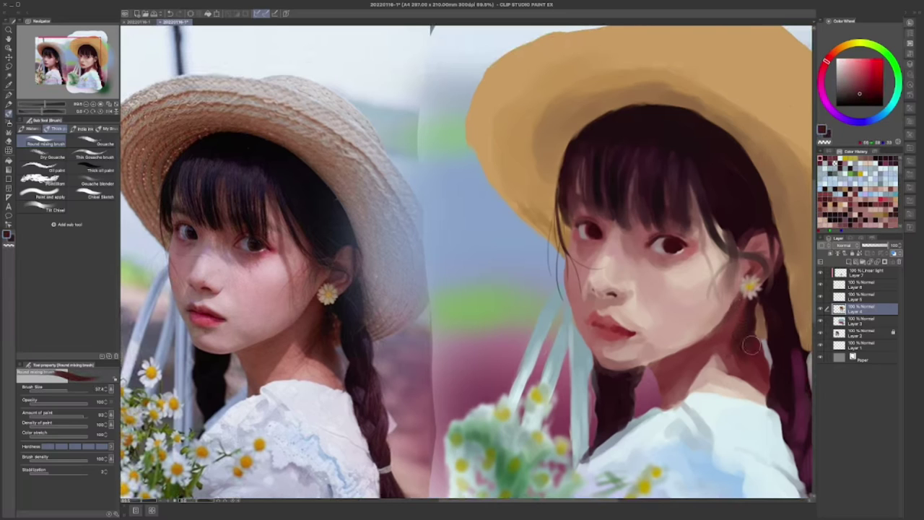
left_click(754, 335, "alt")
Brighten the straw hat's brim with broad, warm yellow strokes, using a large brush
scroll(761, 318, "down", 1)
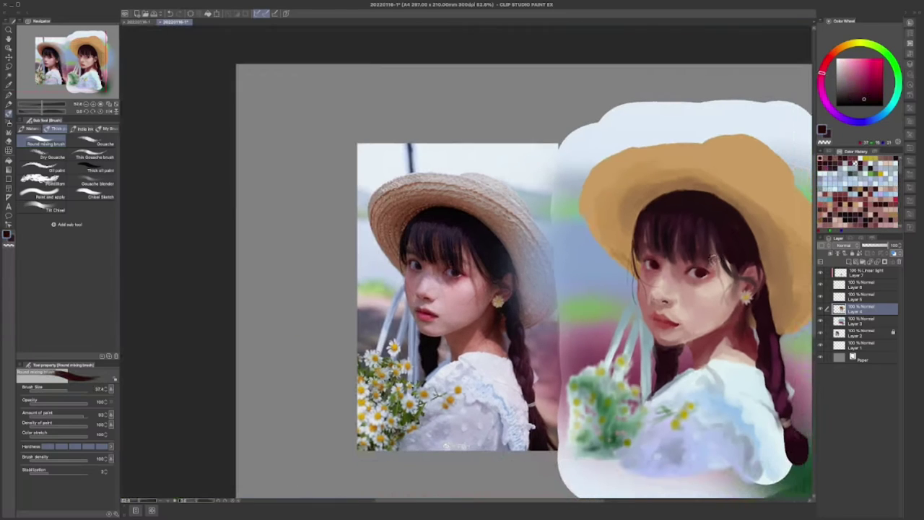
left_click(722, 240, "alt")
mouse_move(610, 155)
left_mouse_down()
mouse_move(636, 152)
mouse_move(678, 166)
left_mouse_up()
left_click_drag(650, 289, 571, 286)
mouse_move(693, 173)
left_mouse_down()
mouse_move(730, 206)
mouse_move(751, 285)
left_mouse_up()
left_click_drag(527, 188, 646, 163)
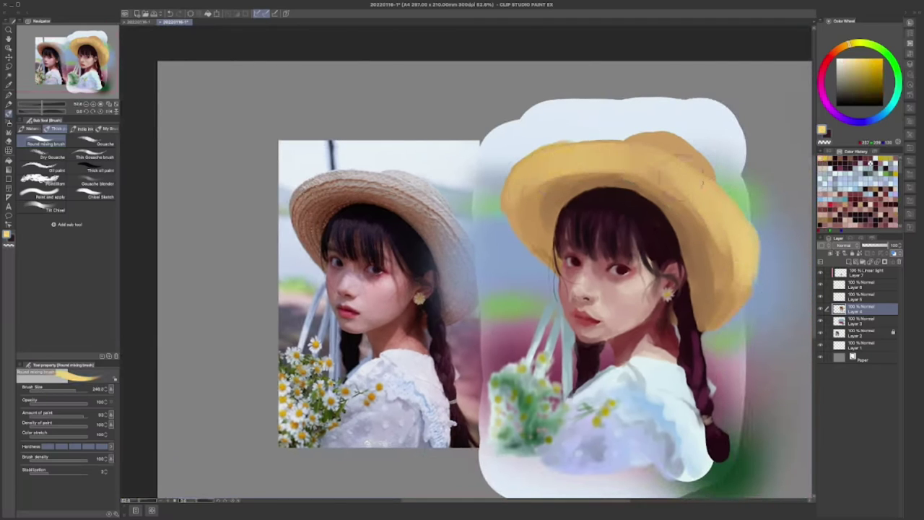
mouse_move(513, 174)
left_mouse_down()
mouse_move(613, 141)
mouse_move(696, 137)
left_mouse_up()
Repaint the hat's crown in lighter yellow with a smaller brush, and define where it meets the brim
key("bracketleft")
key("bracketleft")
key("bracketleft")
left_click_drag(698, 181, 624, 133)
left_click_drag(570, 184, 506, 148)
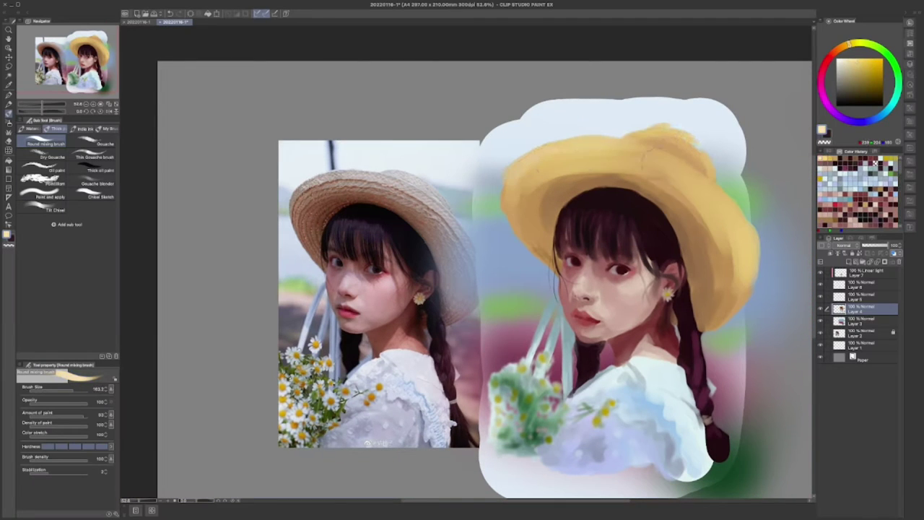
left_click_drag(613, 148, 693, 166)
mouse_move(693, 173)
left_mouse_down()
mouse_move(632, 146)
mouse_move(683, 164)
mouse_move(647, 119)
mouse_move(660, 124)
mouse_move(497, 174)
mouse_move(620, 141)
left_mouse_up()
Erase the hat's crown and trim the brim's outer outline, using an enlarged brush with transparent color
key("bracketright")
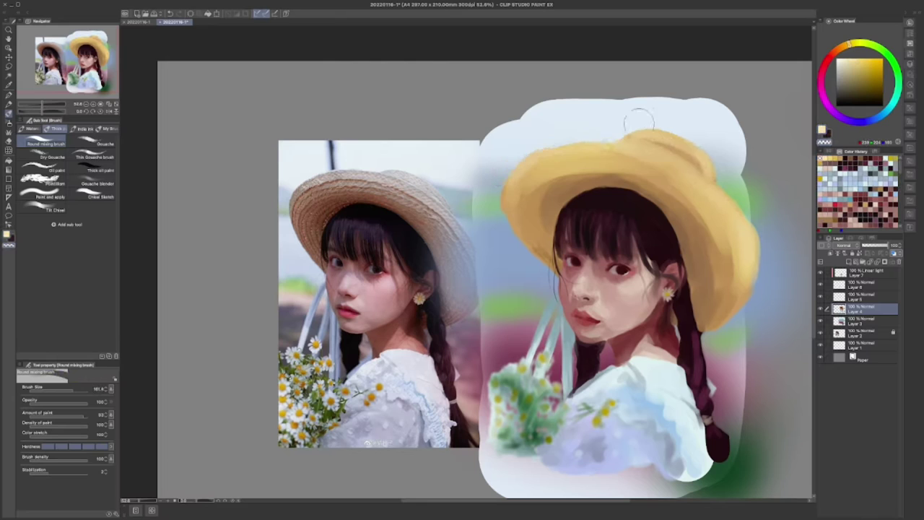
key("bracketright")
left_click_drag(534, 155, 624, 129)
key("bracketright")
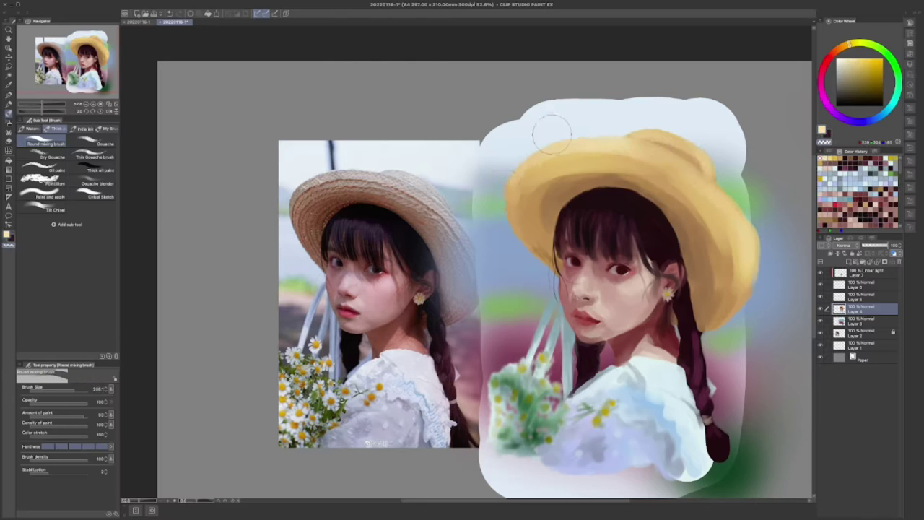
mouse_move(534, 126)
left_mouse_down()
mouse_move(665, 135)
mouse_move(639, 139)
mouse_move(716, 167)
mouse_move(754, 270)
left_mouse_up()
left_click_drag(722, 213, 754, 283)
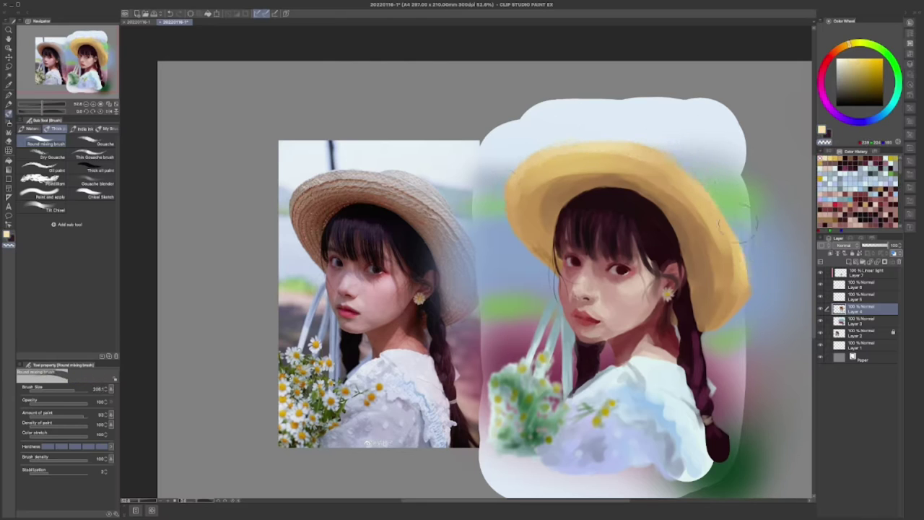
Smooth the upper brim where the crown was with yellow tones sampled from the hat
left_click(686, 178, "alt")
key("bracketleft")
key("bracketleft")
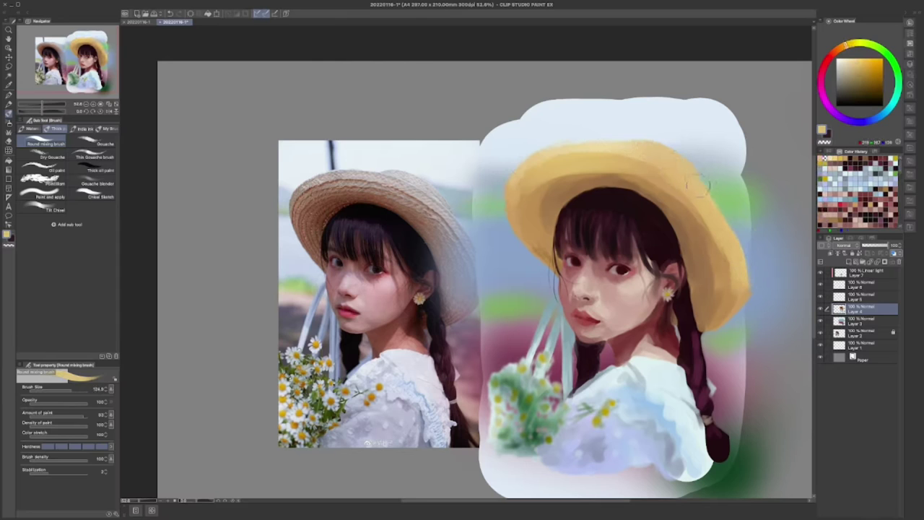
left_click(644, 146, "alt")
key("bracketleft")
Draw curved brown weave lines along the hat's brim and darken its inner side with a greyer brown
left_click(518, 219, "alt")
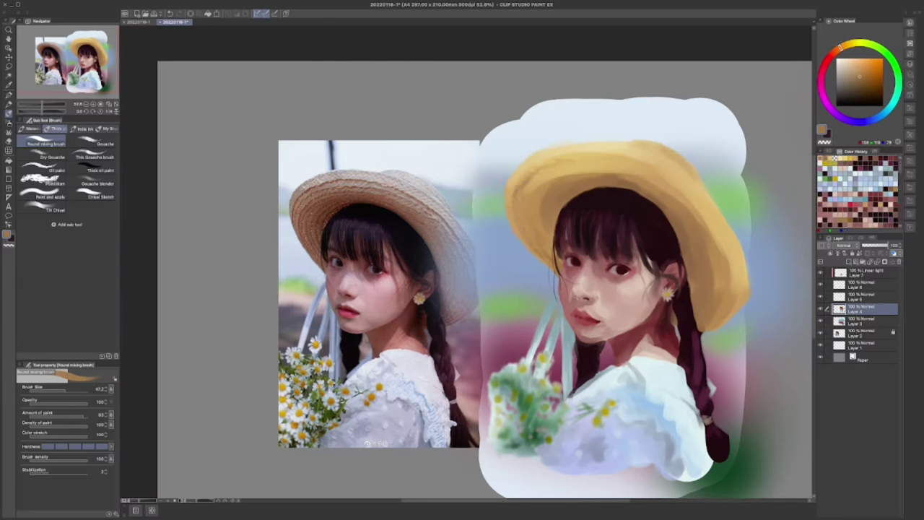
mouse_move(654, 167)
left_mouse_down()
mouse_move(694, 201)
mouse_move(741, 276)
left_mouse_up()
left_click(547, 208, "alt")
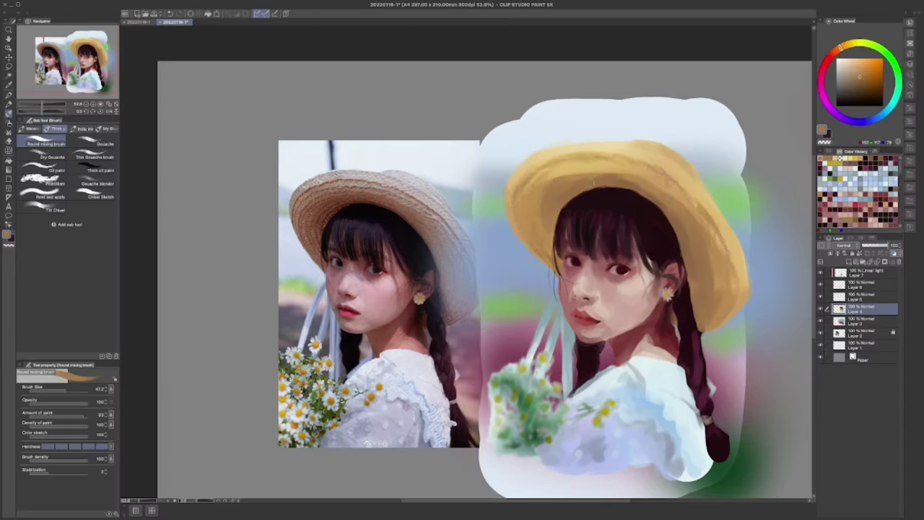
left_click_drag(553, 170, 599, 173)
left_click(563, 205, "alt")
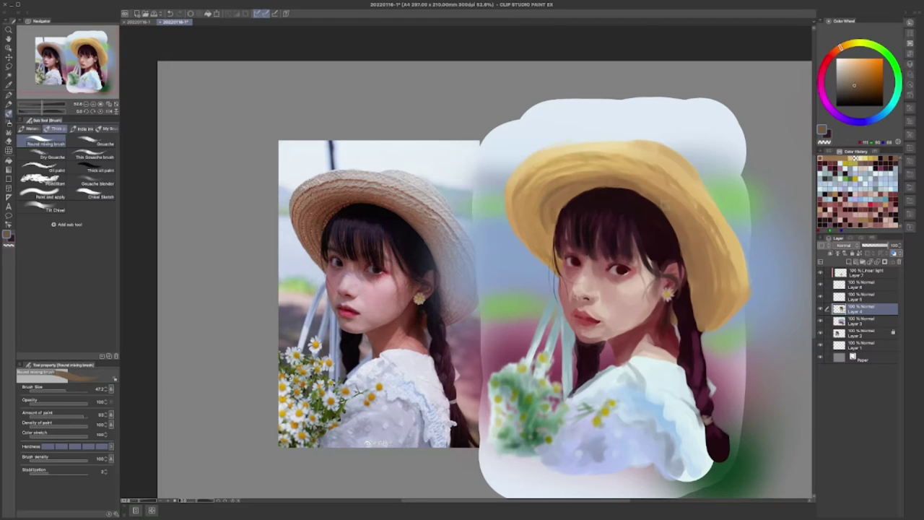
left_click_drag(607, 157, 654, 182)
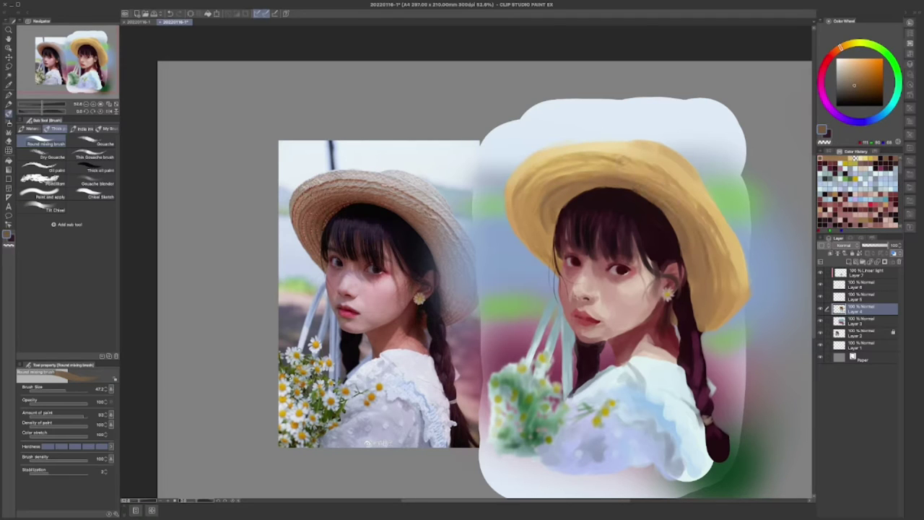
key("bracketright")
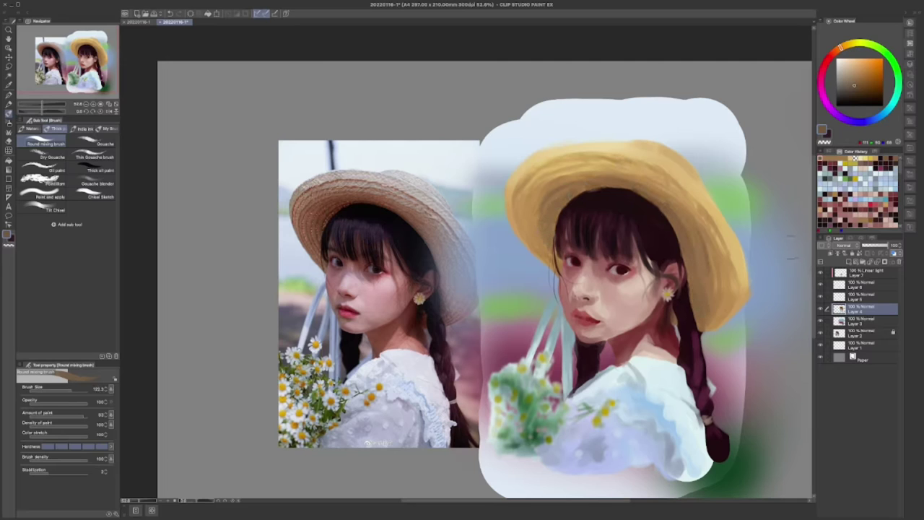
Dab small pale cream light spots on the inner side of the hat's brim with a smaller brush
left_click(583, 190, "alt")
left_click(509, 199, "alt")
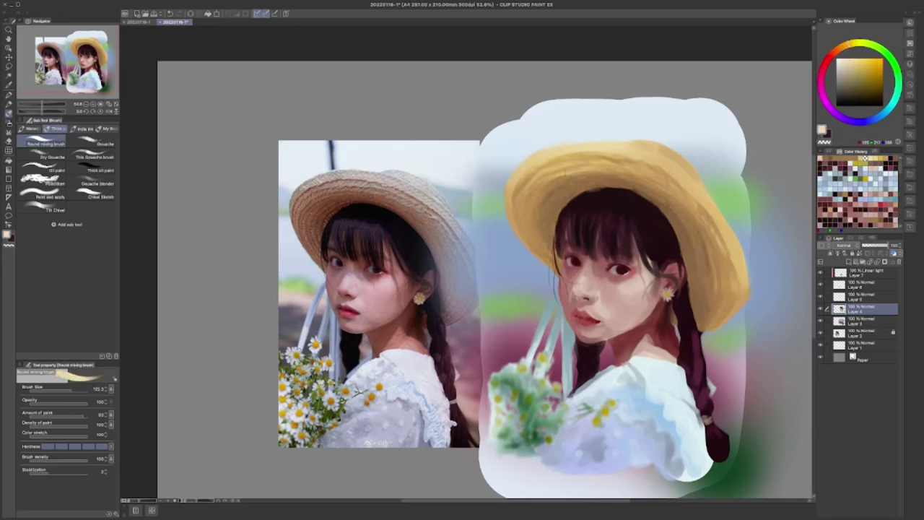
left_click(541, 233)
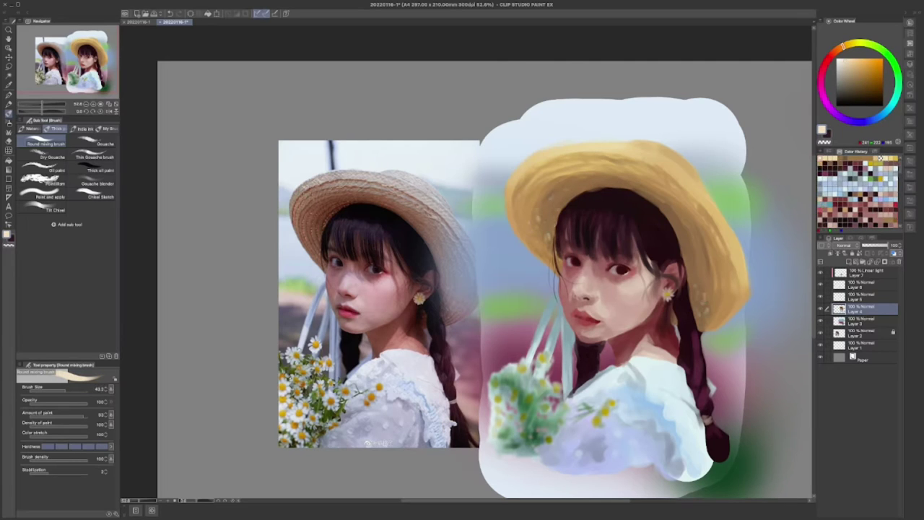
Shade the inner brim around the head with sampled greyish browns, and clean up the hair's upper edge with sampled dark tones
left_click(509, 208, "alt")
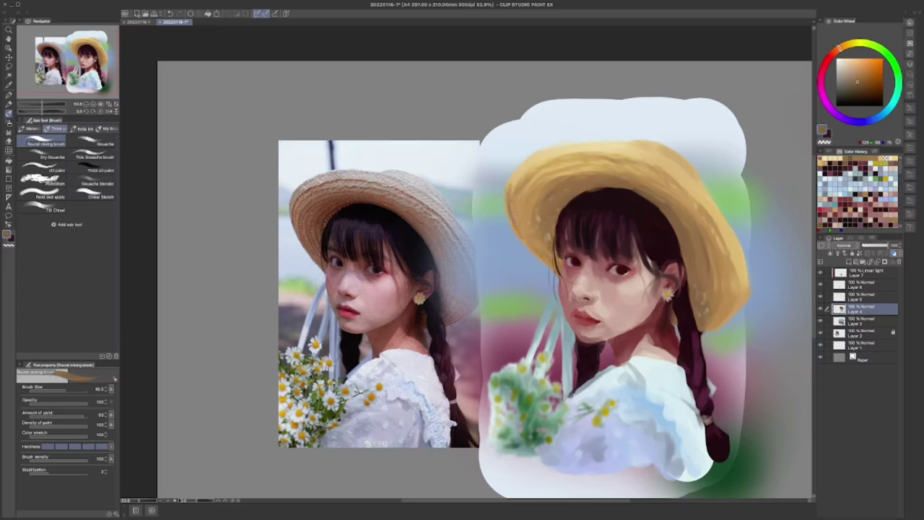
left_click_drag(575, 200, 500, 208)
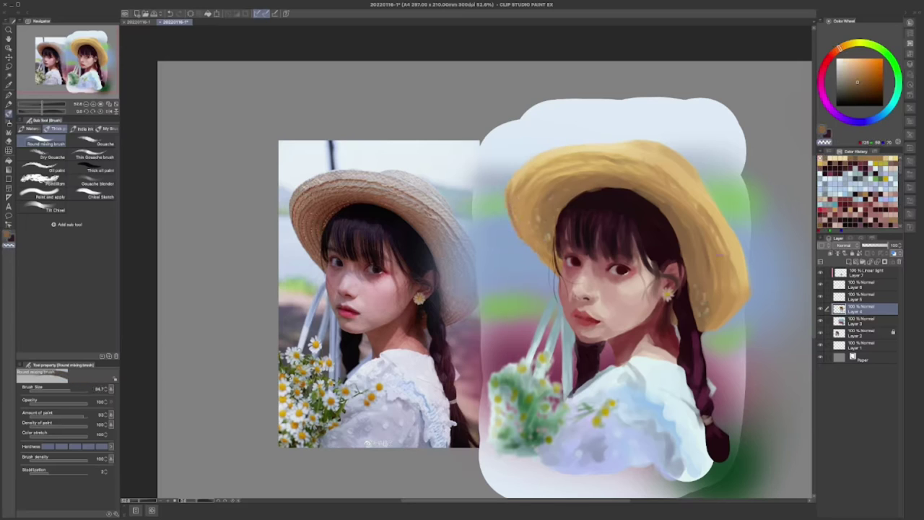
left_click_drag(619, 199, 564, 222)
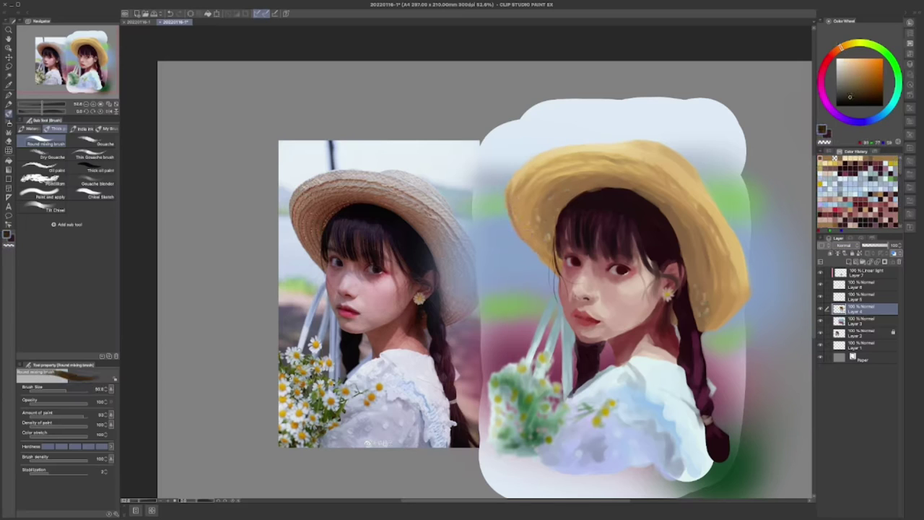
left_click(565, 223, "alt")
left_click_drag(593, 193, 618, 183)
left_click(618, 183, "alt")
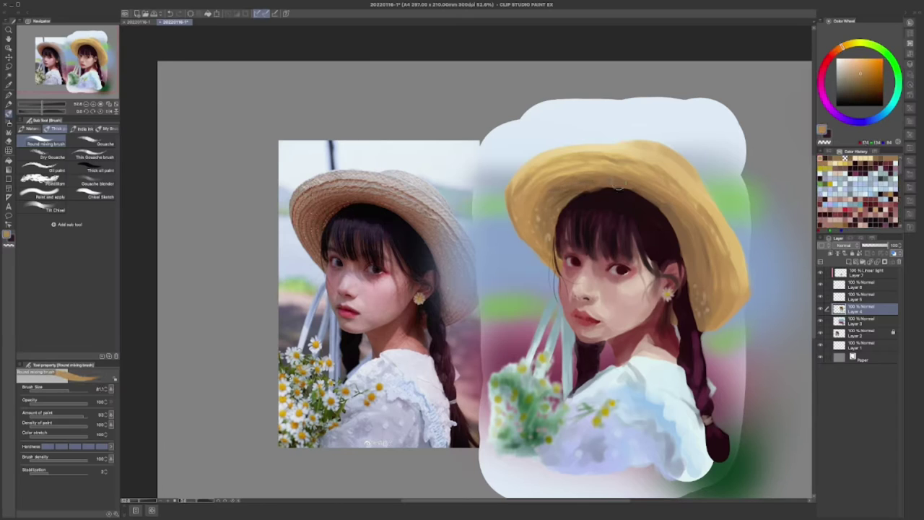
left_click(588, 190, "alt")
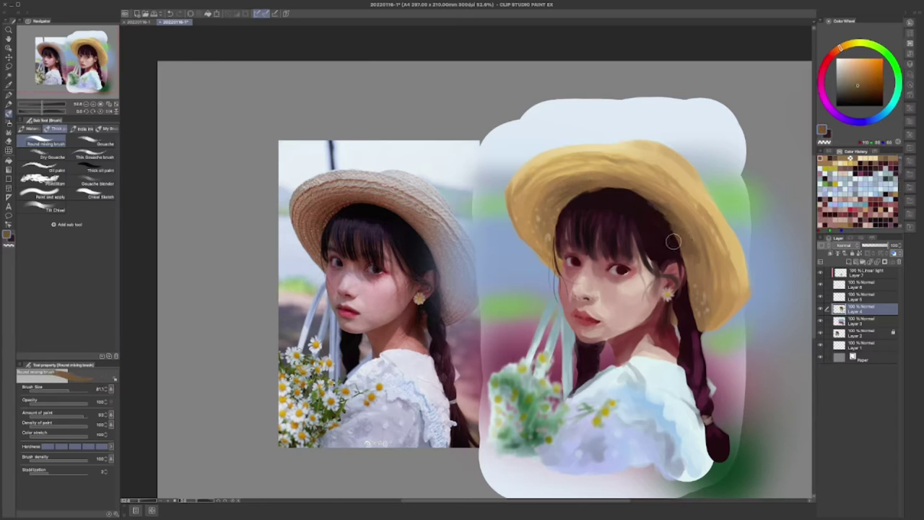
left_click(567, 192, "alt")
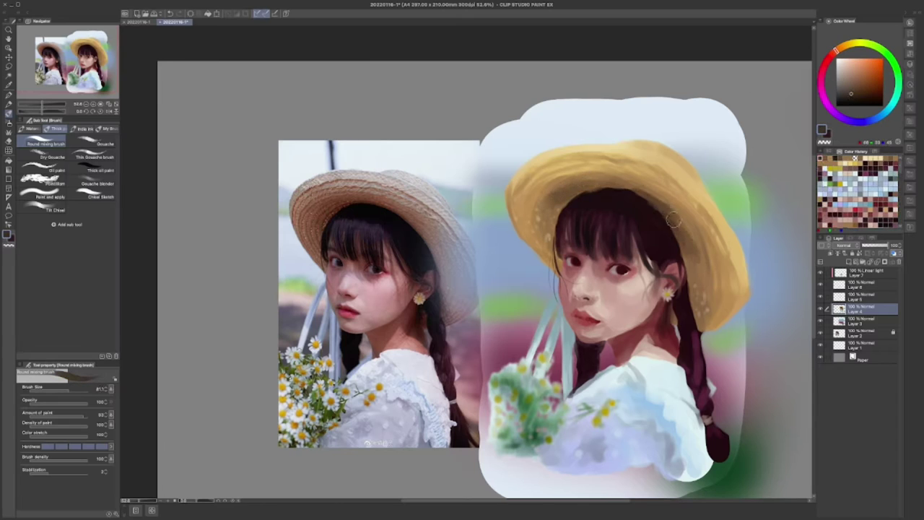
left_click(605, 217, "alt")
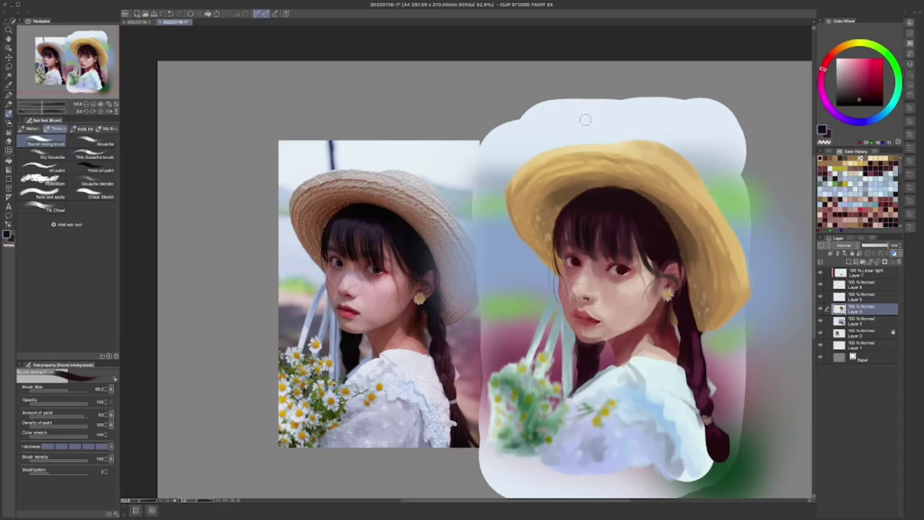
Paint uneven brown weave marks along the upper brim and touch up its edge with yellow tones sampled from the hat
left_click(540, 144, "alt")
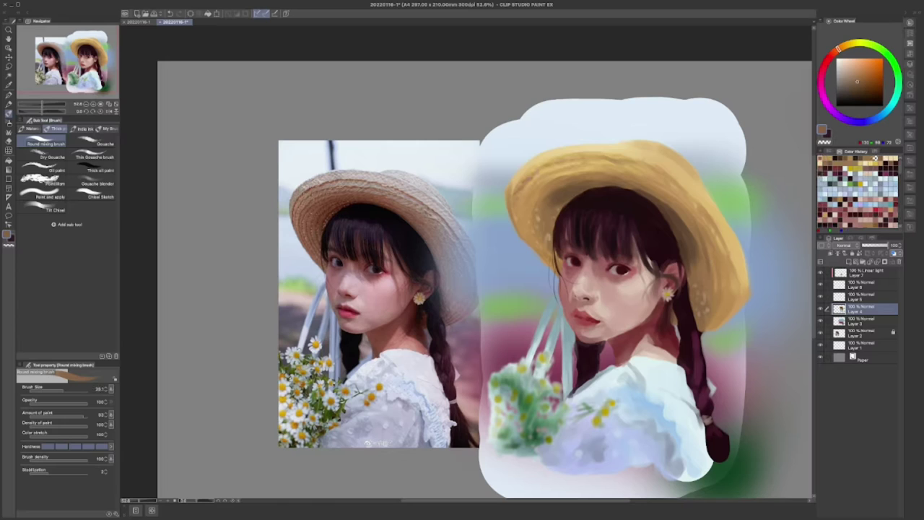
left_click_drag(633, 166, 670, 108)
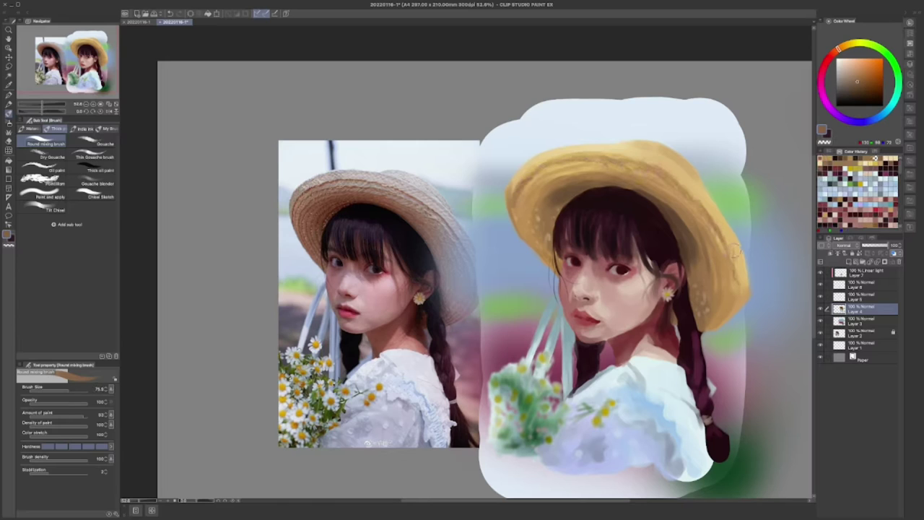
left_click(512, 184, "alt")
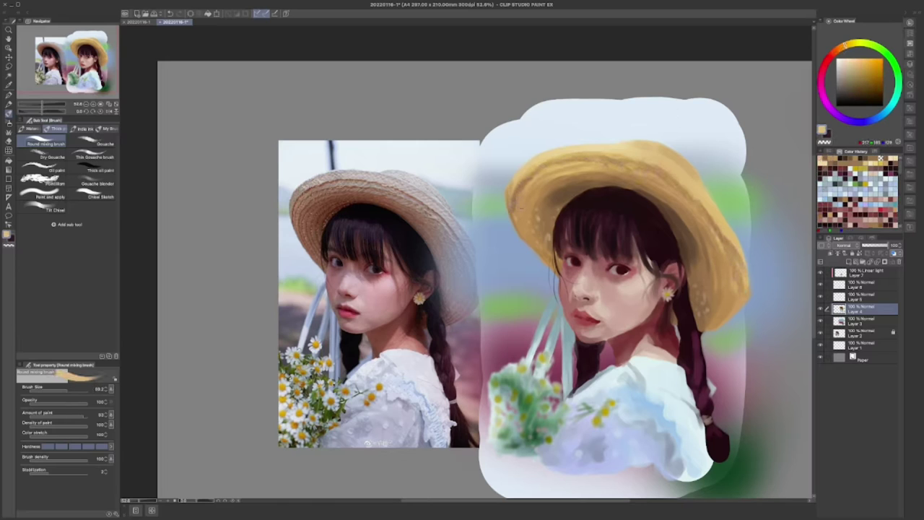
left_click(705, 208, "alt")
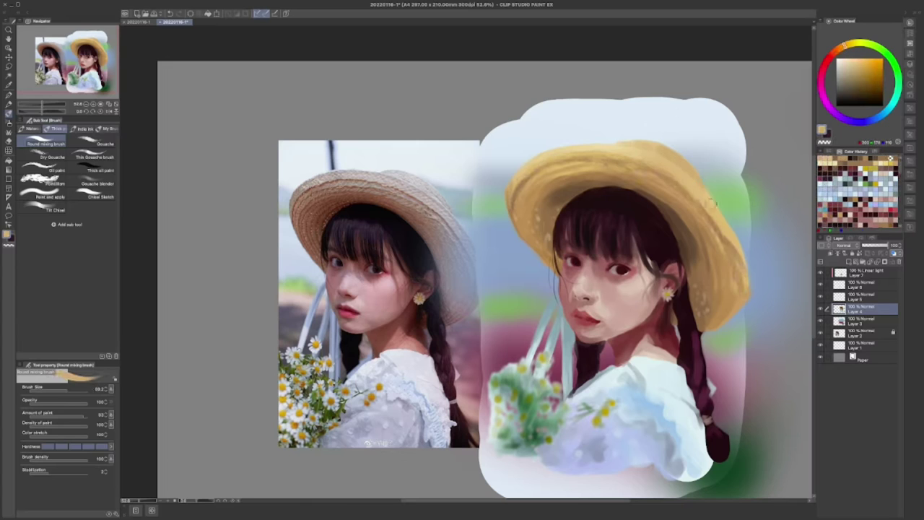
left_click(664, 163, "alt")
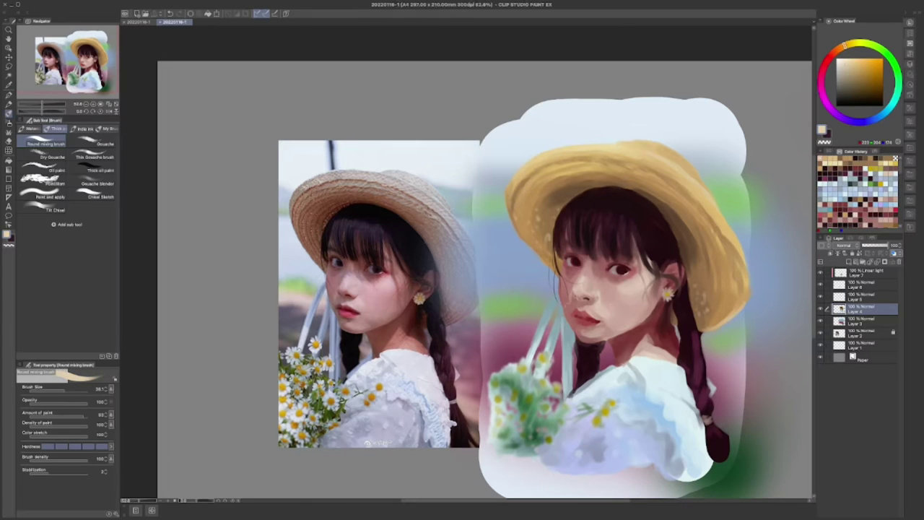
Tone down the whites of the eyes with pinkish greys sampled from the face, using a small brush
scroll(599, 274, "up", 10)
left_click(599, 298, "alt")
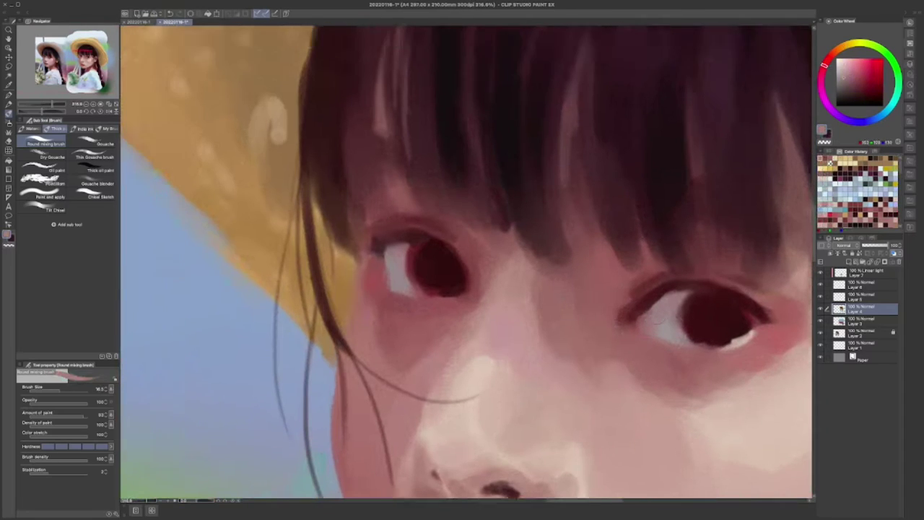
scroll(548, 288, "down", 5)
scroll(487, 285, "up", 8)
left_click(487, 285, "alt")
scroll(487, 285, "down", 5)
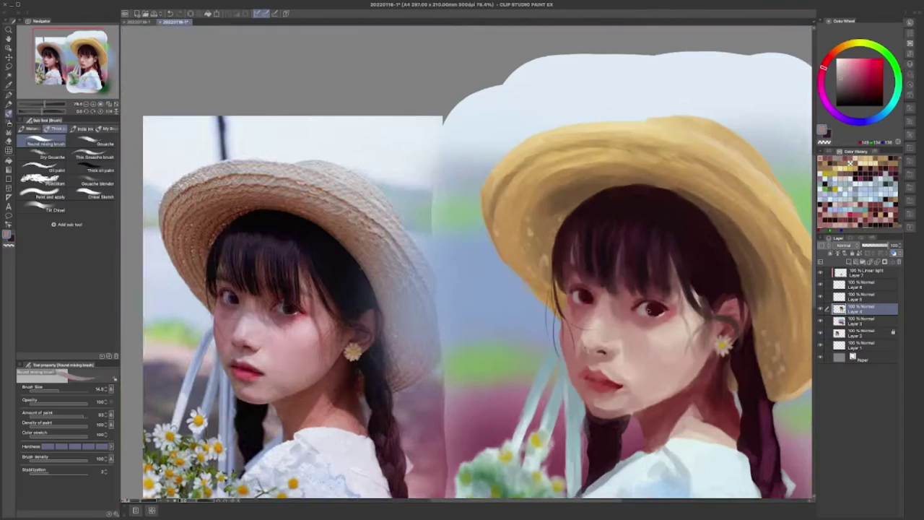
Refine the outer corner and lower rim of the eye nearest the ear with sampled light and dark red tones
scroll(526, 294, "up", 8)
left_click(527, 294, "alt")
left_click(557, 288, "alt")
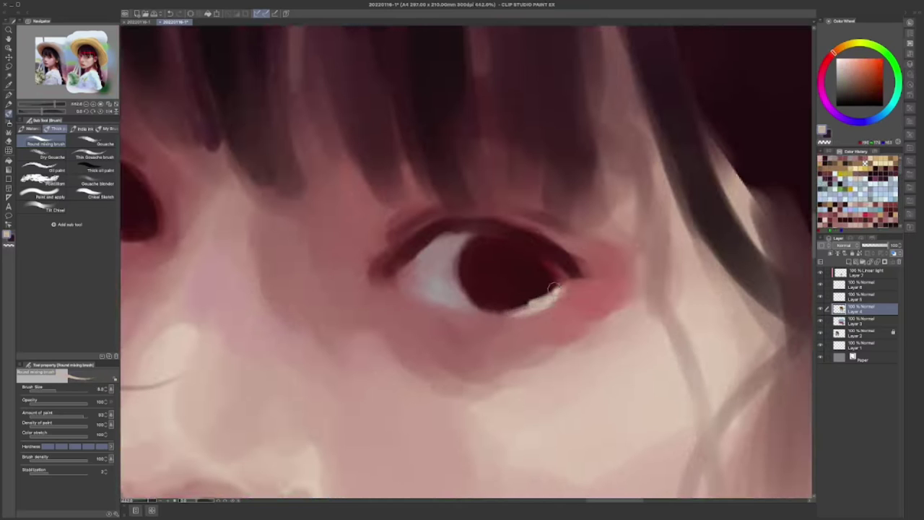
left_click(552, 283, "alt")
scroll(549, 274, "down", 3)
scroll(442, 290, "down", 4)
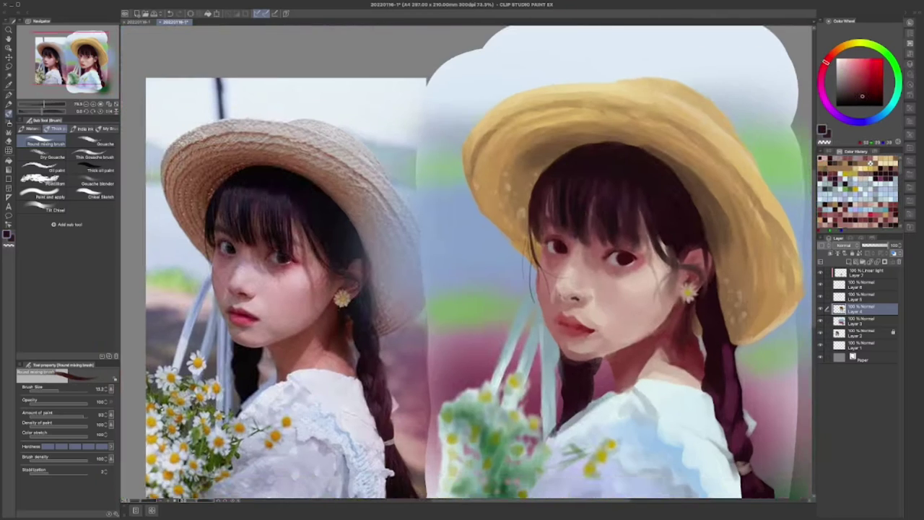
Add a new layer above the face layer and paint pale blue-grey highlights on the eye nearest the loose strands
scroll(443, 290, "up", 6)
left_click(442, 290, "alt")
left_click_drag(446, 252, 578, 225)
scroll(464, 243, "down", 4)
scroll(505, 267, "up", 5)
scroll(570, 260, "down", 2)
key("]")
scroll(590, 282, "down", 4)
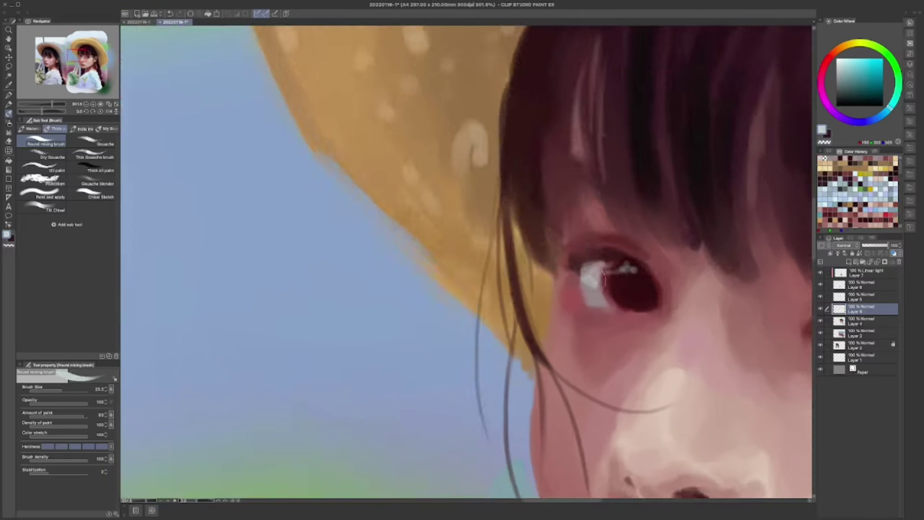
Build up small pale blue-grey reflections in the irises and whites of both eyes
scroll(619, 245, "up", 4)
scroll(626, 246, "down", 4)
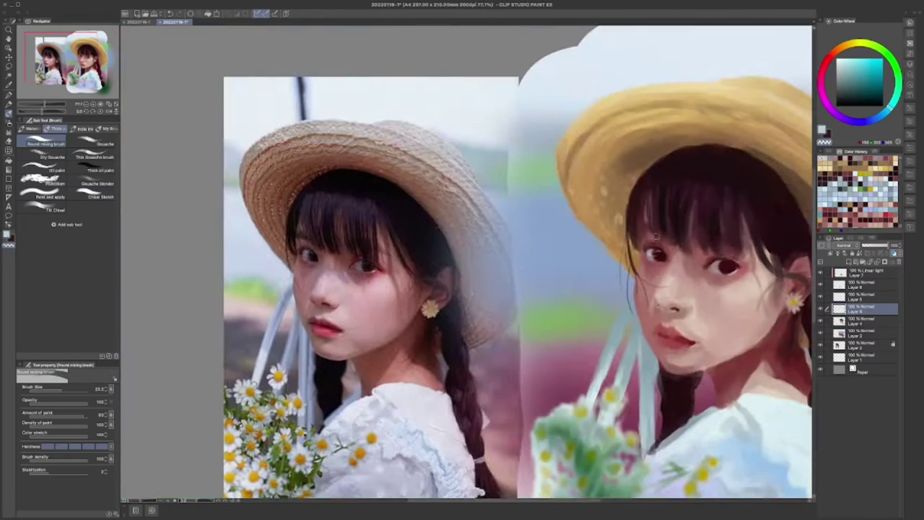
scroll(584, 244, "up", 4)
scroll(601, 238, "down", 4)
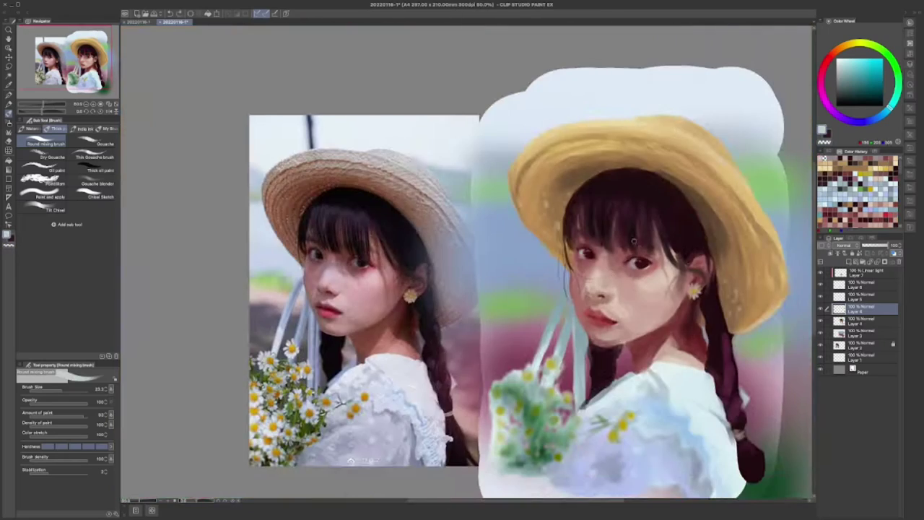
scroll(606, 256, "up", 4)
scroll(625, 258, "down", 4)
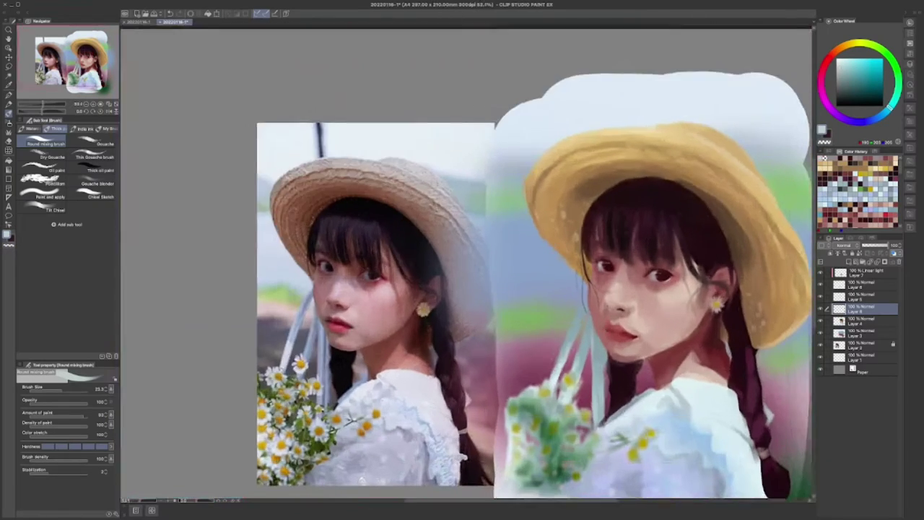
Trim the eye highlights and sharpen the dark eye outlines with a dark red sampled from the eye
scroll(625, 258, "up", 4)
left_click(625, 259, "alt")
scroll(501, 245, "down", 4)
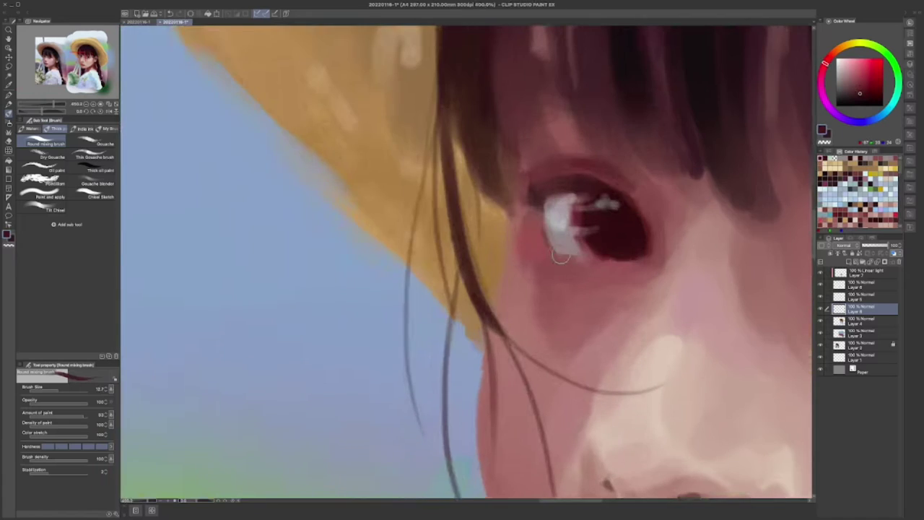
scroll(501, 246, "up", 4)
scroll(501, 245, "down", 4)
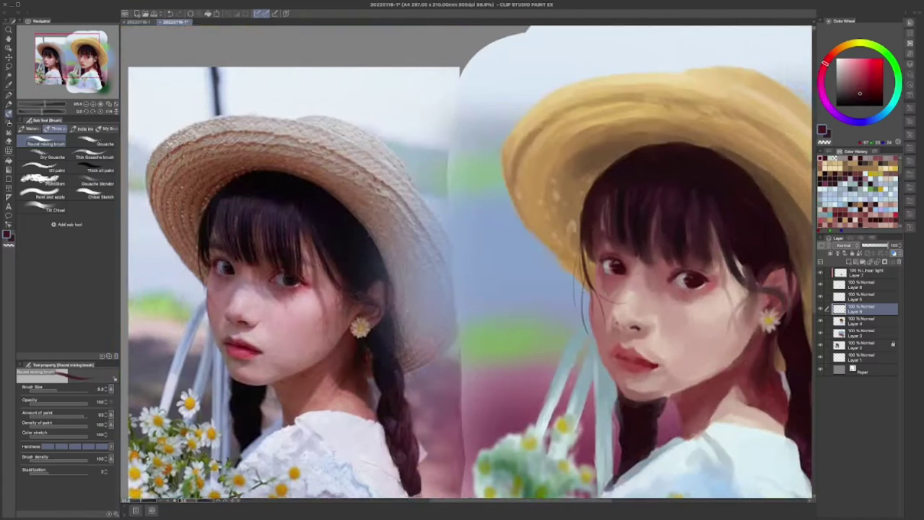
Paint thin dark purple strands at the tips of the bangs above the eyes
scroll(500, 245, "up", 4)
scroll(501, 246, "down", 4)
scroll(501, 245, "up", 4)
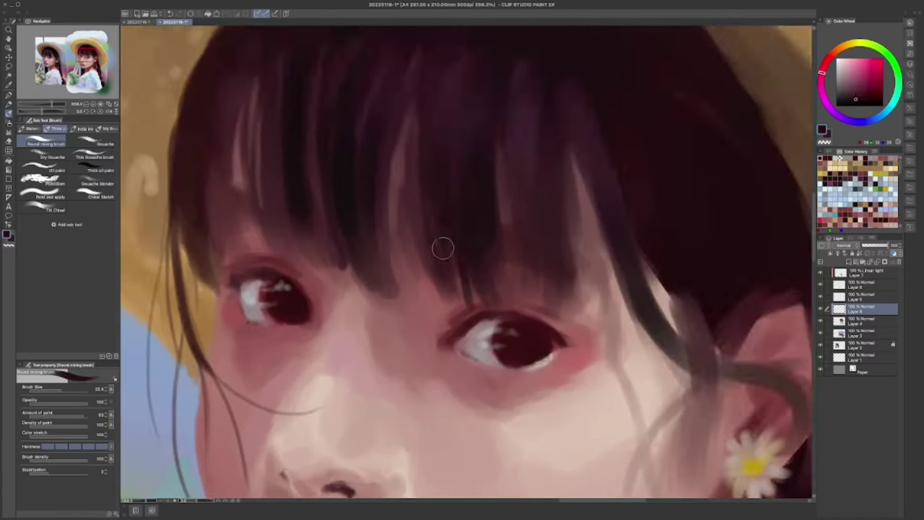
scroll(440, 247, "left", 2)
scroll(469, 286, "down", 4)
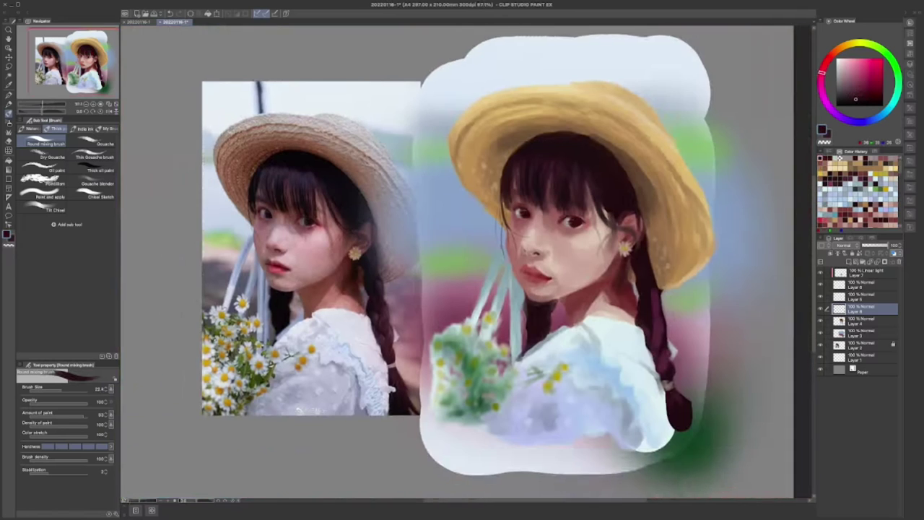
scroll(505, 253, "left", 2)
Switch to the face layer and blend the facial skin shading with sampled muted pinks
scroll(581, 250, "up", 4)
scroll(527, 238, "down", 1)
scroll(526, 238, "down", 3)
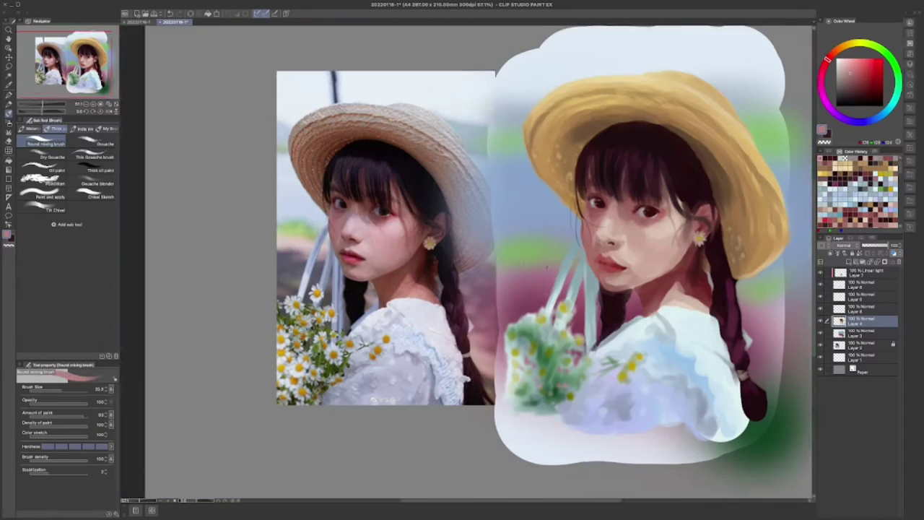
scroll(548, 249, "up", 3)
left_click(556, 252, "alt")
scroll(559, 251, "down", 3)
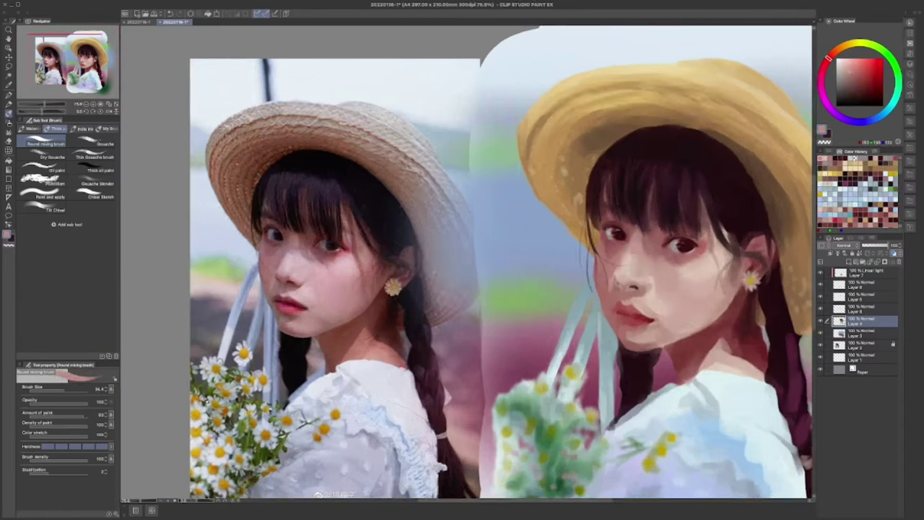
left_click(651, 263, "alt")
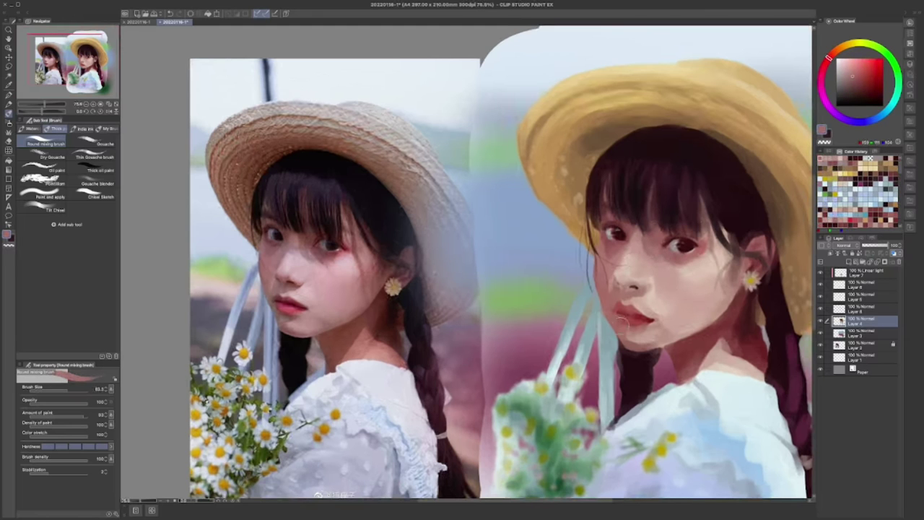
Smooth the cheek beside the mouth and refine the jaw edge against the ribbons with sampled pink and blue-grey tones
scroll(622, 320, "up", 4)
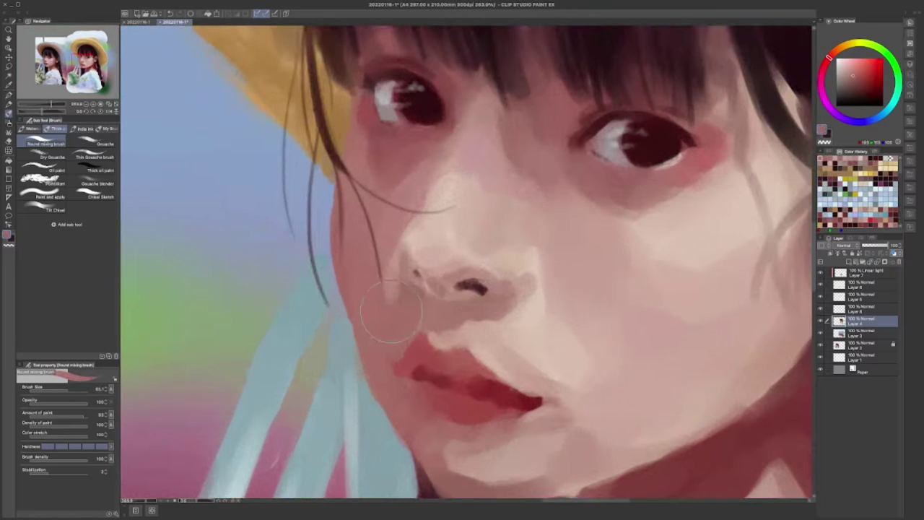
scroll(391, 309, "down", 3)
scroll(443, 289, "up", 4)
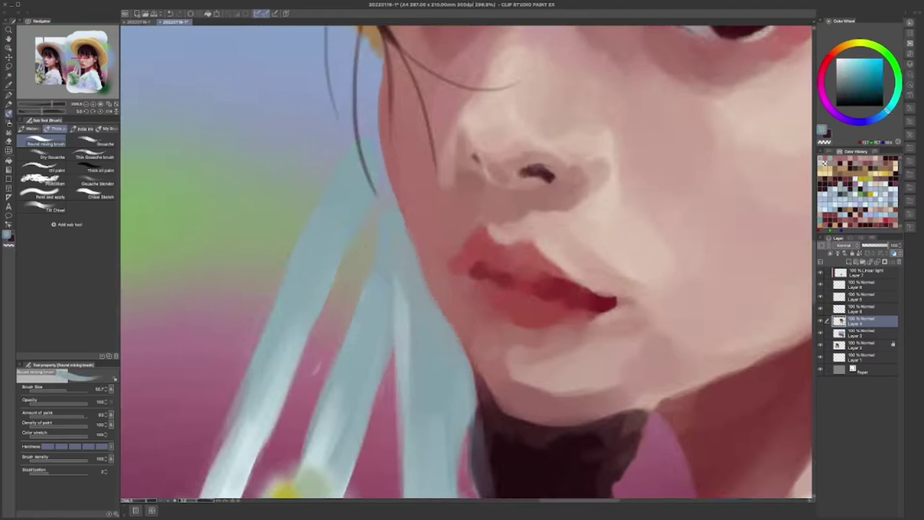
scroll(534, 339, "down", 3)
scroll(535, 339, "up", 3)
left_click(534, 340, "alt")
scroll(534, 339, "up", 1)
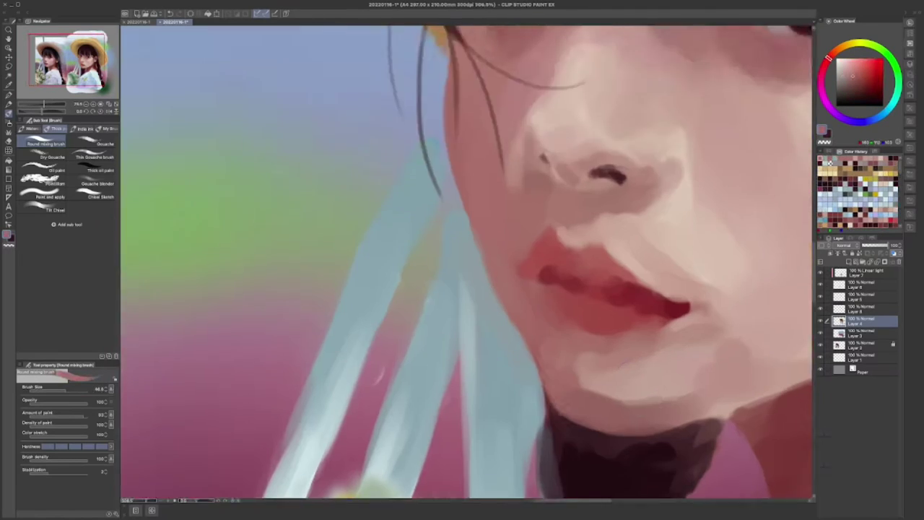
left_click_drag(610, 443, 578, 305)
scroll(563, 315, "down", 4)
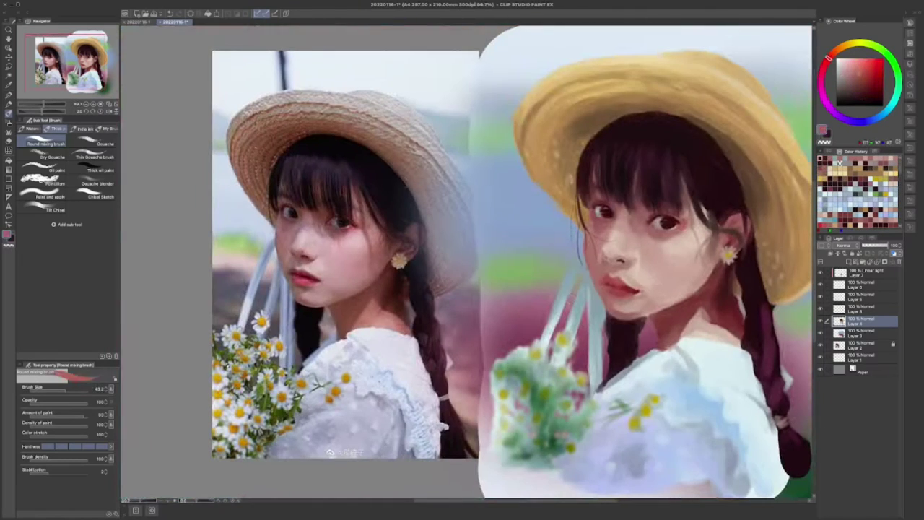
Refine the lips and shape the corner of the mouth with reds and pinks sampled from the face
scroll(672, 255, "up", 4)
left_click(672, 255, "alt")
scroll(671, 255, "down", 3)
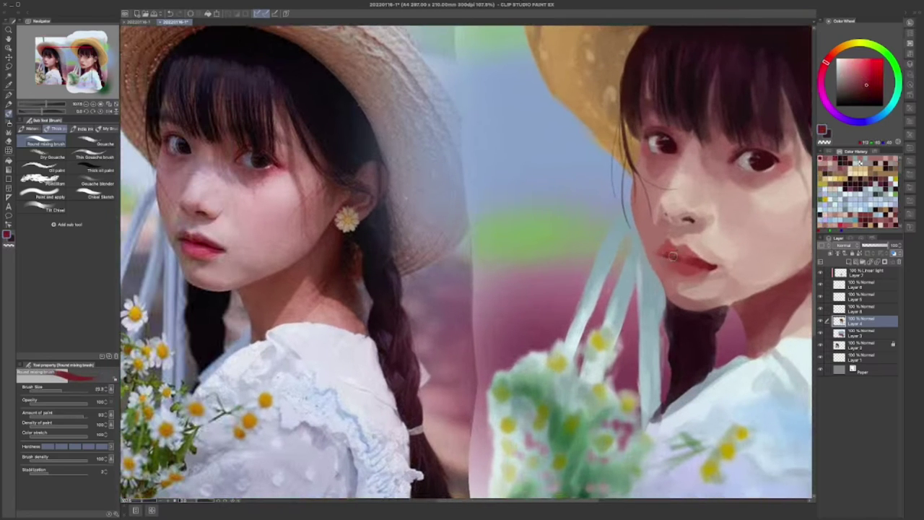
left_click(676, 257, "alt")
left_click(691, 262, "alt")
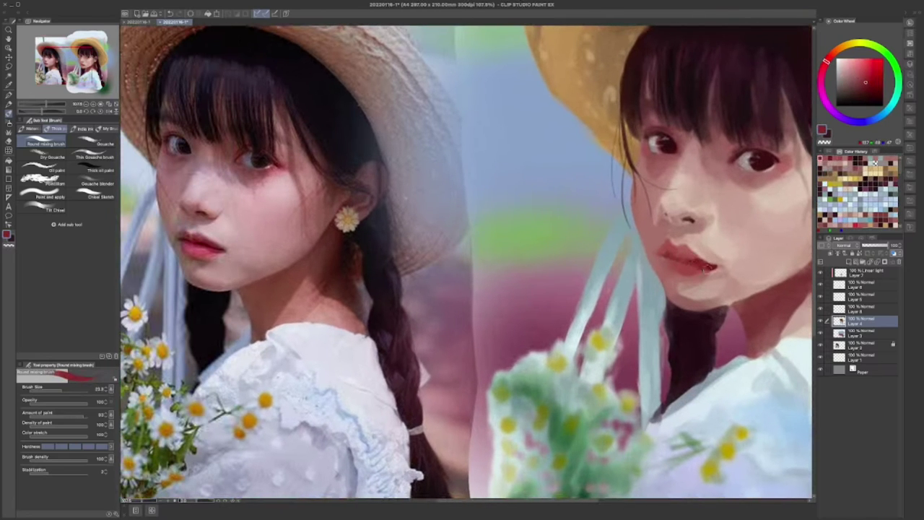
left_click(707, 268, "alt")
left_click(714, 278, "alt")
left_click(719, 284, "alt")
left_click(699, 256, "alt")
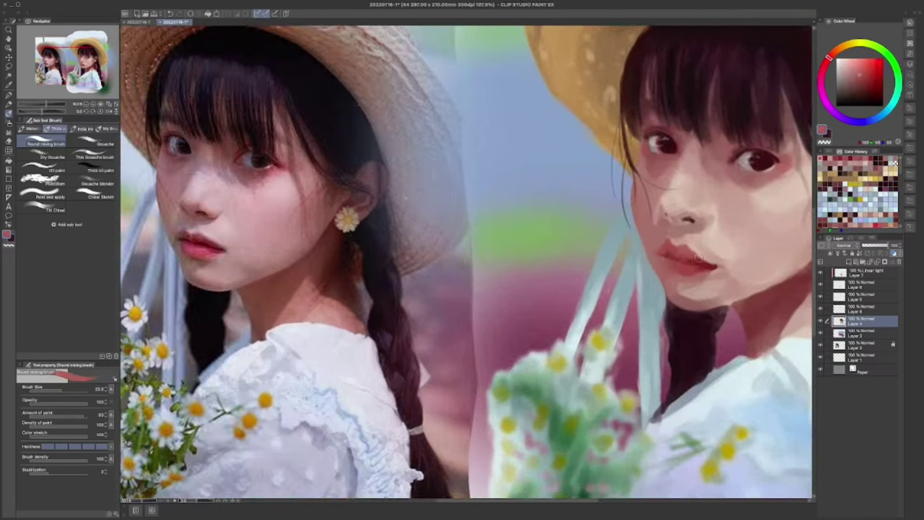
Define the upper lip edge and the line between the lips with sampled dark red and muted brown
scroll(709, 264, "up", 1)
left_click(677, 257, "alt")
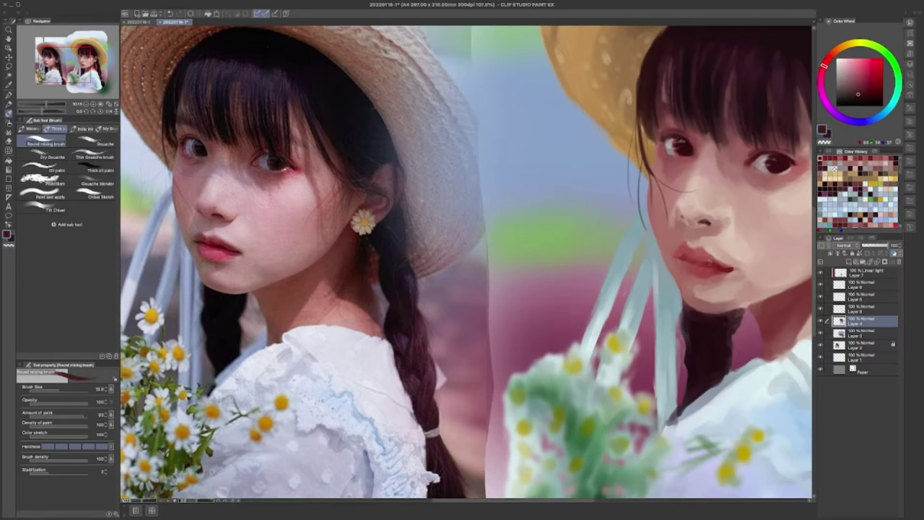
scroll(728, 238, "down", 3)
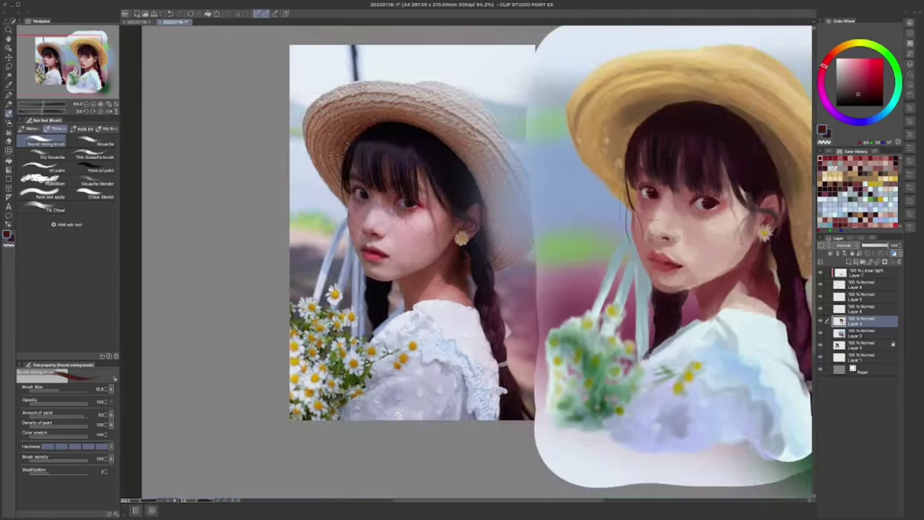
scroll(727, 239, "up", 4)
left_click(727, 239, "alt")
left_click(704, 265, "alt")
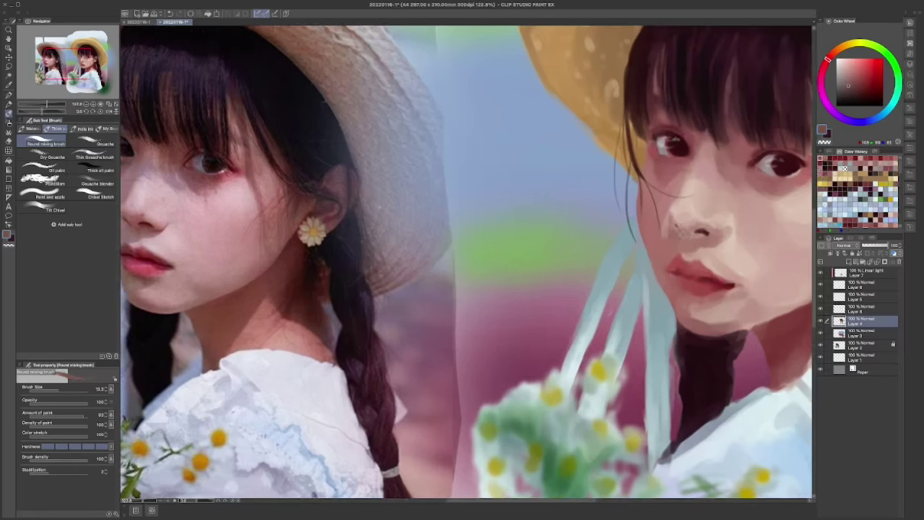
left_click_drag(704, 265, 729, 267)
Reshape the underside of the nose and the nostril with sampled pink and dark red tones
left_click(704, 216, "alt")
left_click(703, 209, "alt")
left_click(707, 217, "alt")
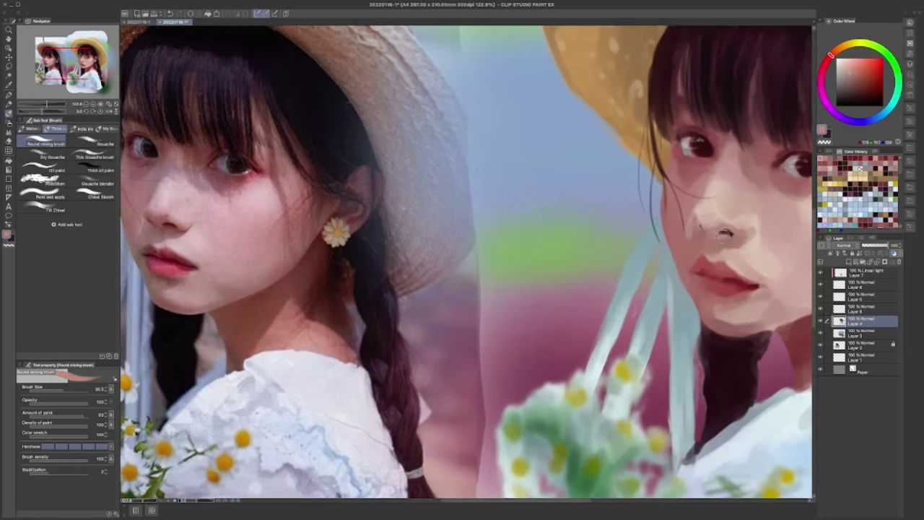
left_click(714, 230, "alt")
left_click(730, 229, "alt")
left_click(732, 233, "alt")
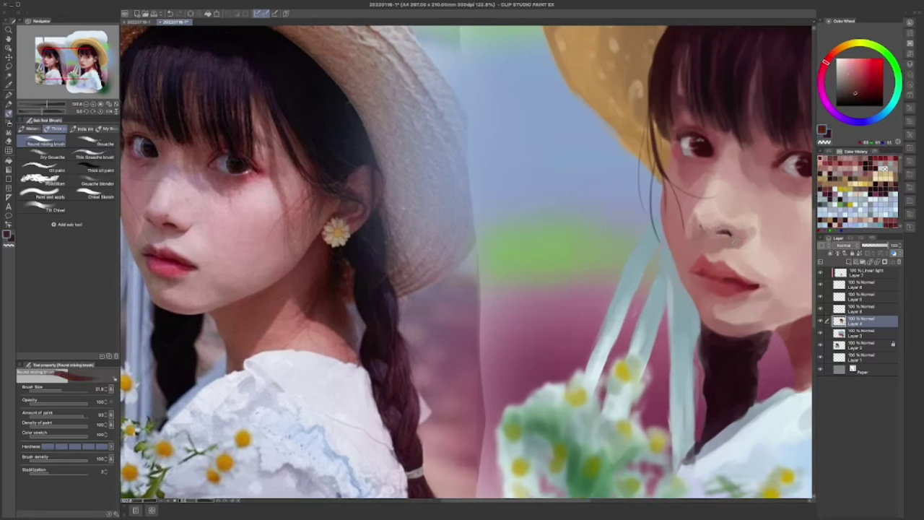
Blend the skin beside the upper lip with sampled light pink and muted rose tones
scroll(746, 244, "down", 3)
scroll(732, 246, "up", 2)
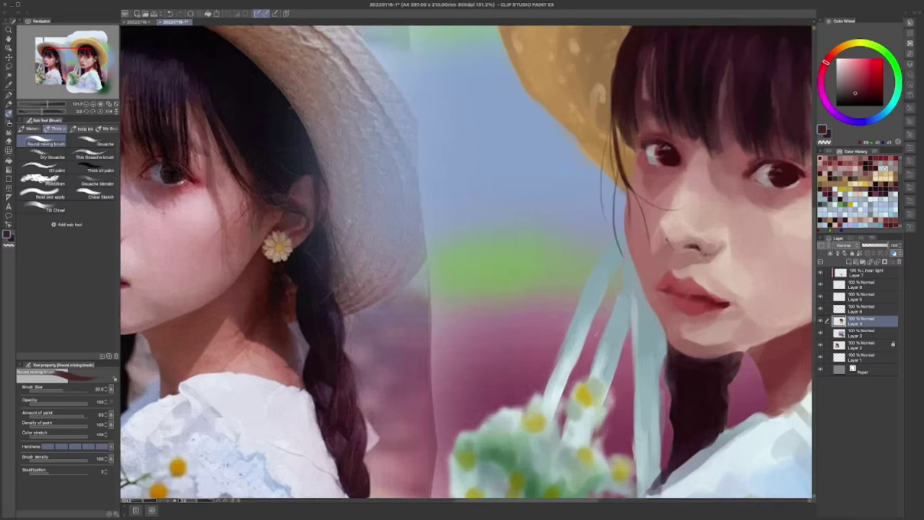
scroll(701, 257, "left", 3)
scroll(743, 250, "down", 3)
scroll(743, 249, "up", 1)
left_click(694, 261, "alt")
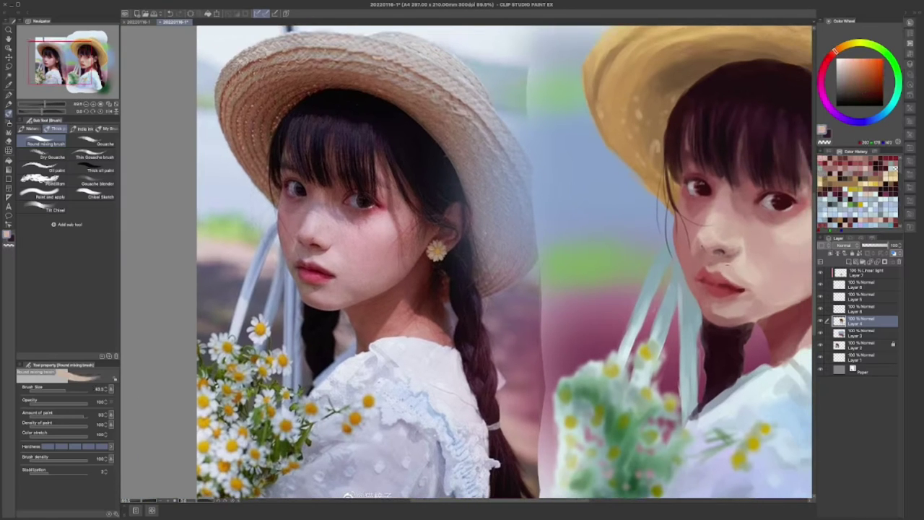
left_click(695, 261, "alt")
left_click(694, 260, "alt")
left_click(694, 261, "alt")
left_click(711, 274, "alt")
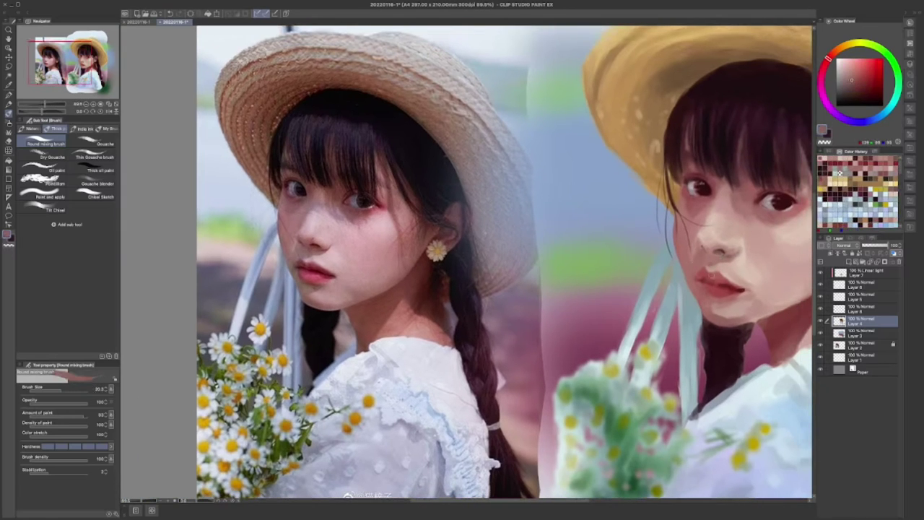
Smooth the jawline and lower cheek with pinks sampled from the face and a larger mixing brush
scroll(700, 227, "down", 2)
scroll(664, 303, "up", 3)
left_click(664, 303, "alt")
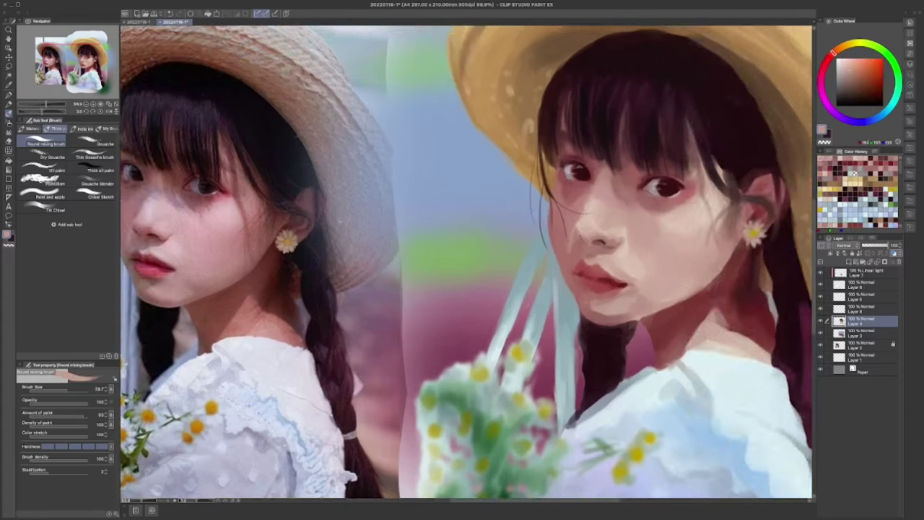
left_click(664, 304, "alt")
left_click(703, 264, "alt")
Switch to Layer 3 and airbrush dark purple ground behind the ribbons with the soft airbrush
scroll(704, 263, "down", 2)
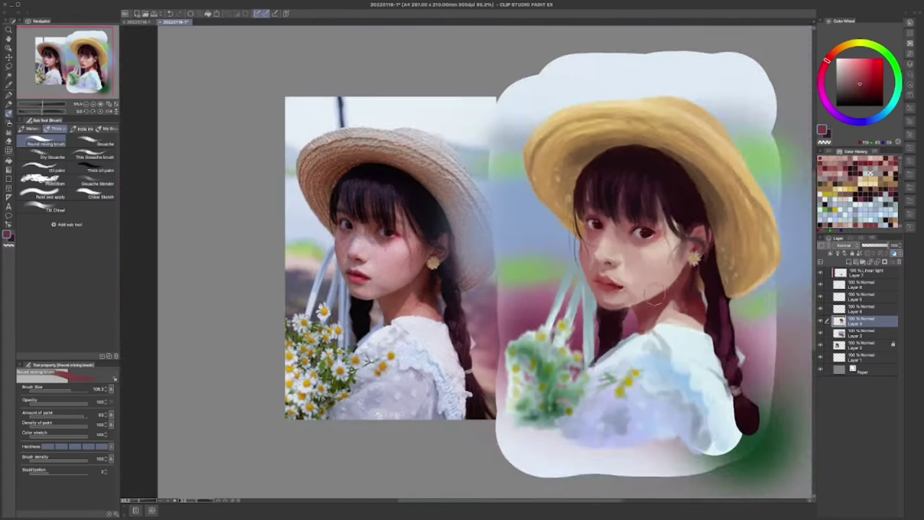
left_click(466, 350, "alt")
key("b")
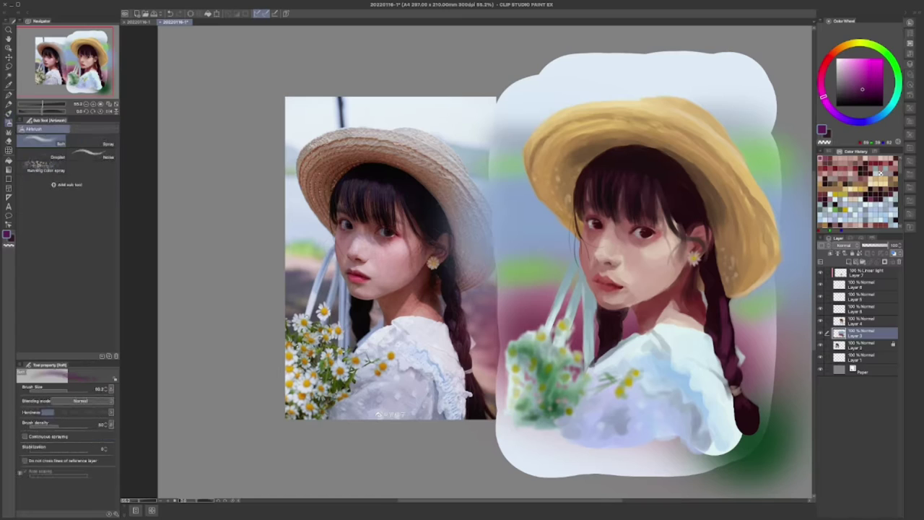
mouse_move(505, 297)
left_mouse_down()
mouse_move(504, 320)
mouse_move(538, 317)
left_mouse_up()
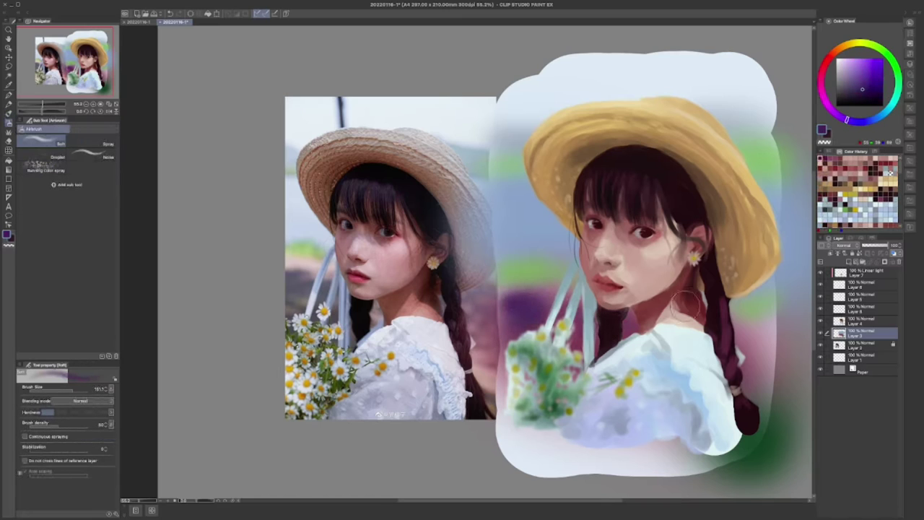
Airbrush pale blue water and soft green foliage in the background between the photo and the face
left_click(520, 209, "alt")
mouse_move(516, 209)
left_mouse_down()
mouse_move(505, 196)
mouse_move(541, 238)
mouse_move(581, 234)
left_mouse_up()
left_click(515, 263, "alt")
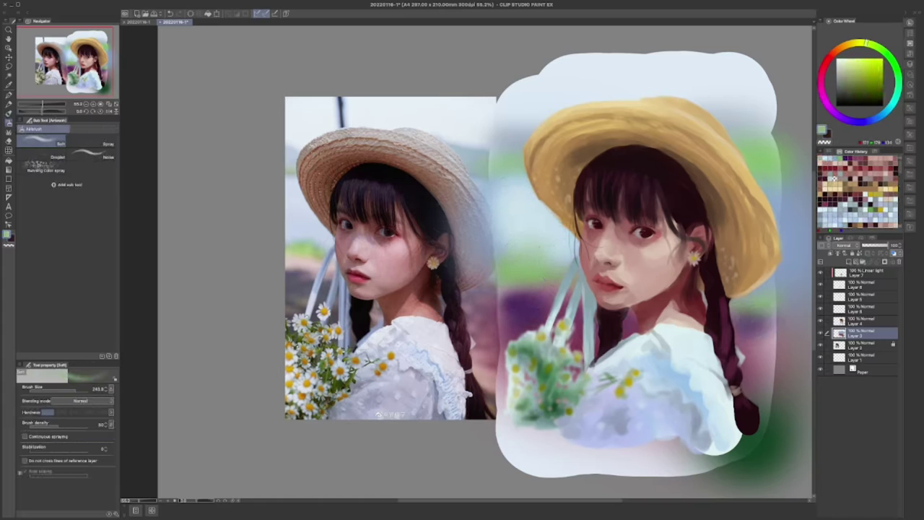
Soften the purple ground behind the ribbons and bouquet with sampled pink and mauve airbrush tones
left_click(512, 288, "alt")
left_click(511, 293, "alt")
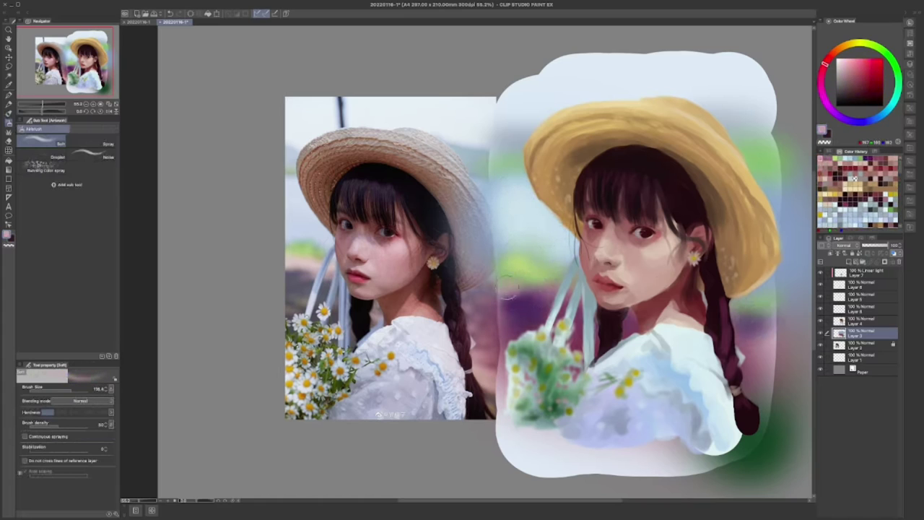
left_click(527, 296, "alt")
left_click(531, 297, "alt")
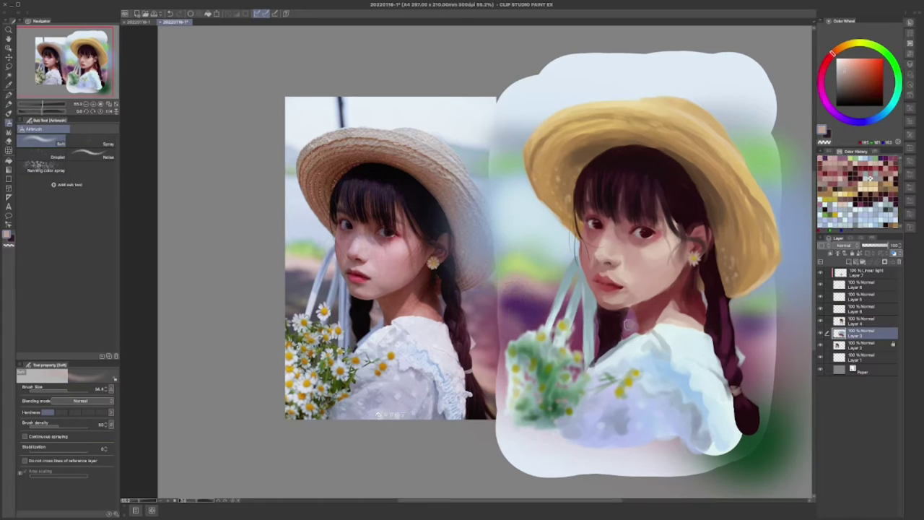
left_click(630, 328, "alt")
left_click(511, 314, "alt")
left_click(538, 301, "alt")
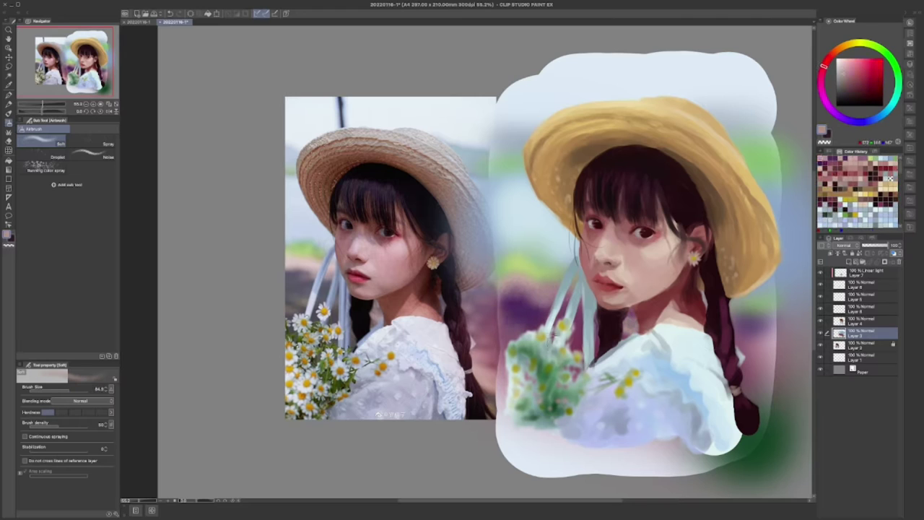
Airbrush a dark pole above the hat and extend the pale sky around the top of the background
left_click(758, 361, "alt")
left_click_drag(758, 361, 734, 383)
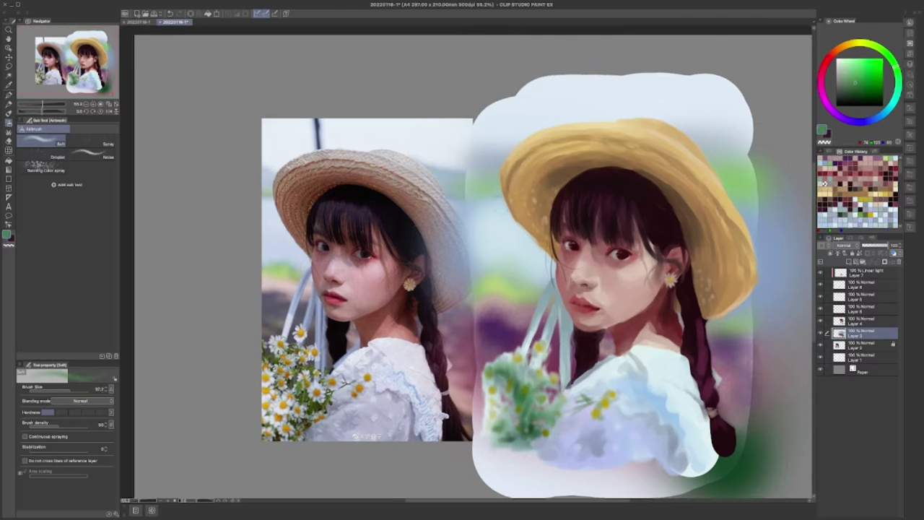
left_click(315, 133, "alt")
mouse_move(563, 124)
left_mouse_down()
mouse_move(554, 75)
mouse_move(566, 119)
left_mouse_up()
left_click(628, 94, "alt")
mouse_move(484, 123)
left_mouse_down()
mouse_move(520, 93)
mouse_move(627, 86)
left_mouse_up()
Airbrush blue-green distant hills behind the hat's crown and sample a pale sky blue
left_click(729, 144, "alt")
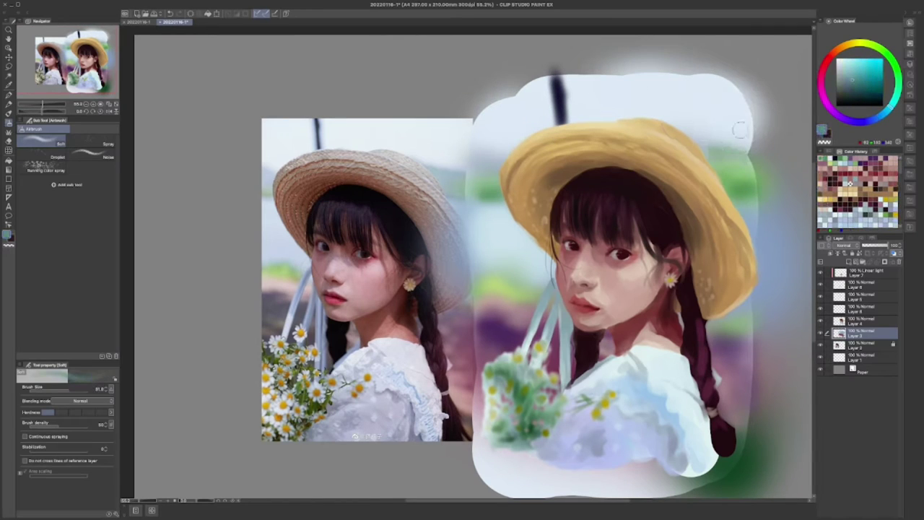
left_click_drag(722, 150, 707, 148)
left_click(707, 148, "alt")
Move the reference photo on Layer 2 away from the painting to clear space beside it
left_click(859, 345)
key("k")
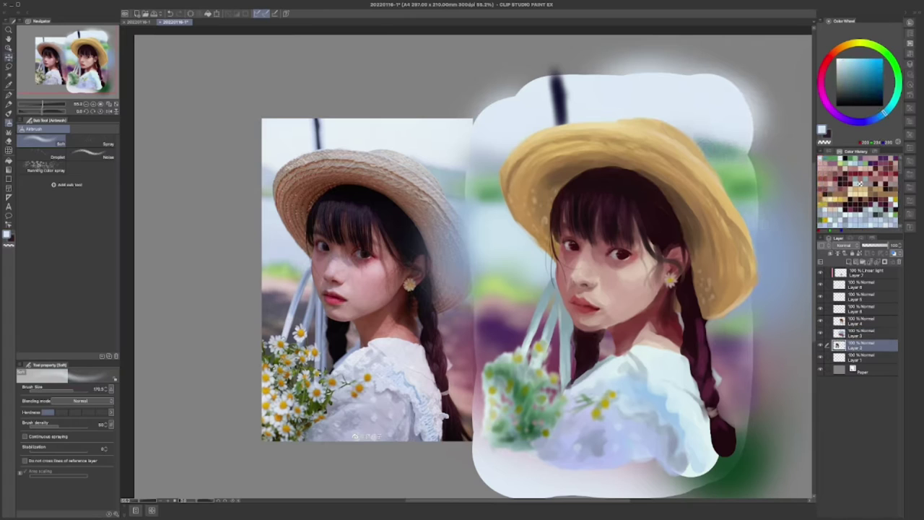
left_click_drag(367, 282, 257, 276)
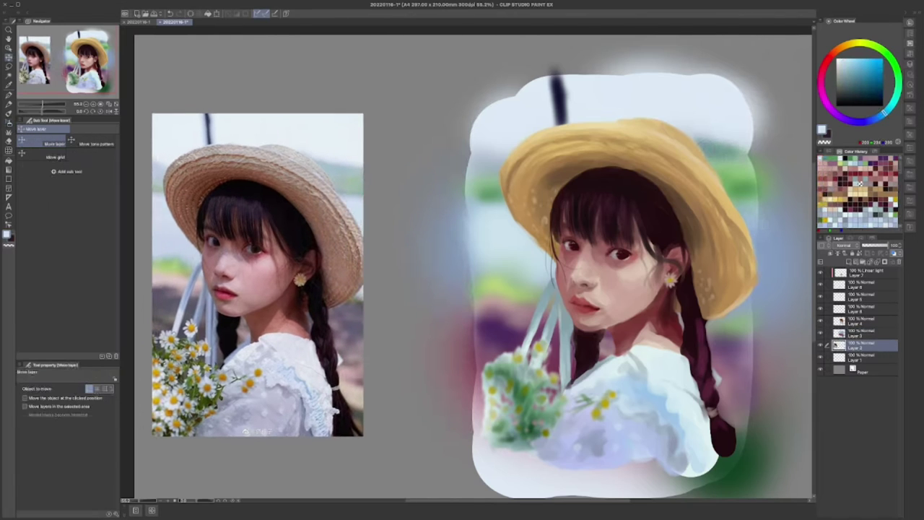
Return to Layer 3 and airbrush pale blue water on both sides of the hat and mauve ground below
left_click(859, 333)
key("b")
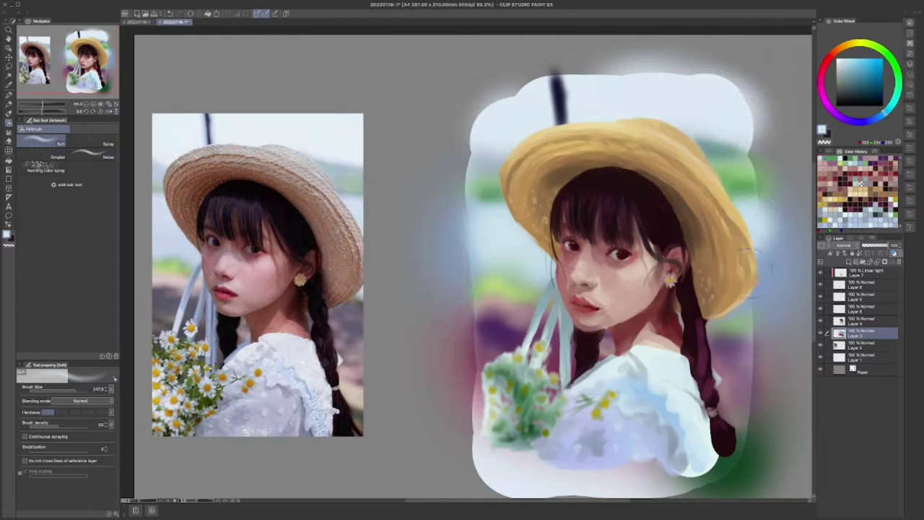
mouse_move(751, 249)
left_mouse_down()
mouse_move(765, 303)
mouse_move(769, 234)
mouse_move(778, 245)
left_mouse_up()
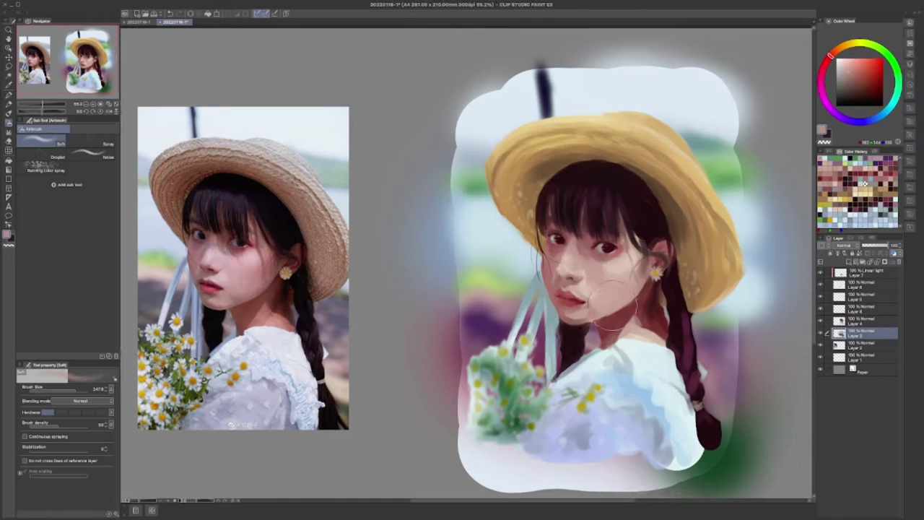
Switch to Layer 4 and blend the jaw, chin and neck shadow with the Round mixing brush in pinks and dark red
left_click(646, 303)
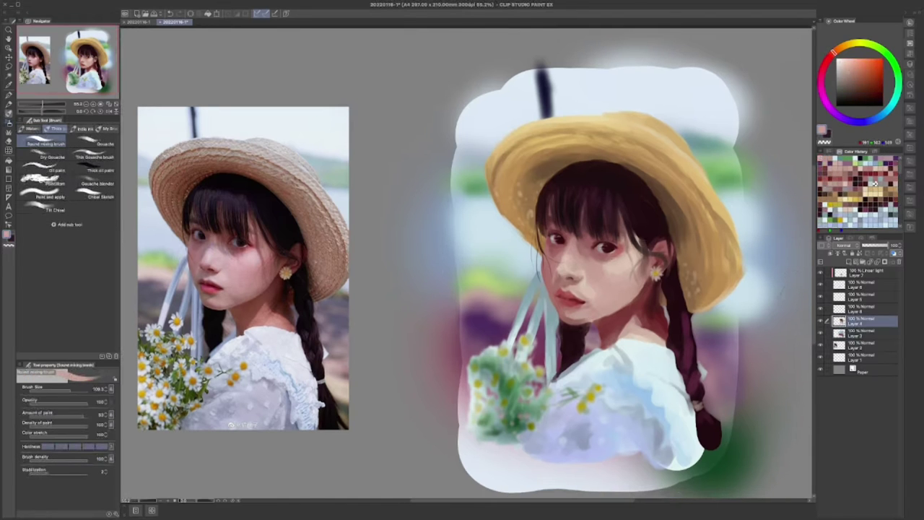
left_click(635, 307)
left_click(601, 310)
left_click(582, 320)
left_click(572, 323)
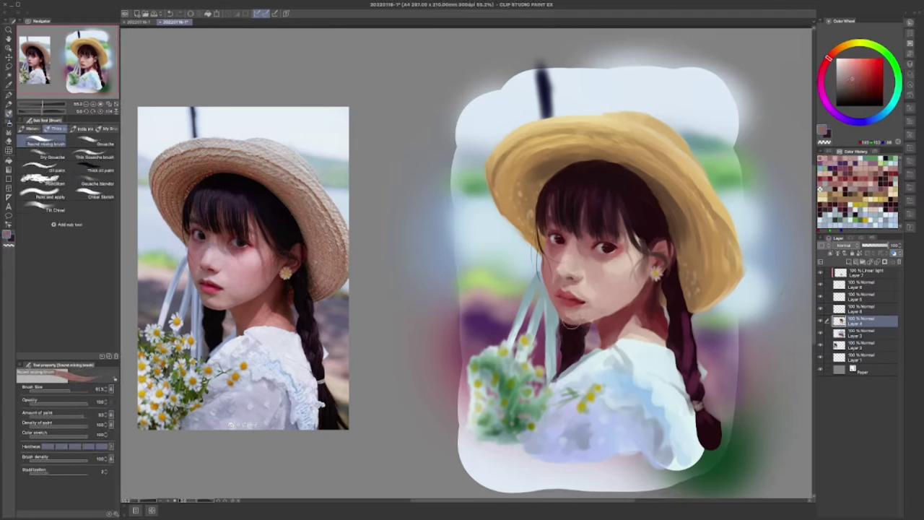
left_click(600, 306)
left_click(606, 300)
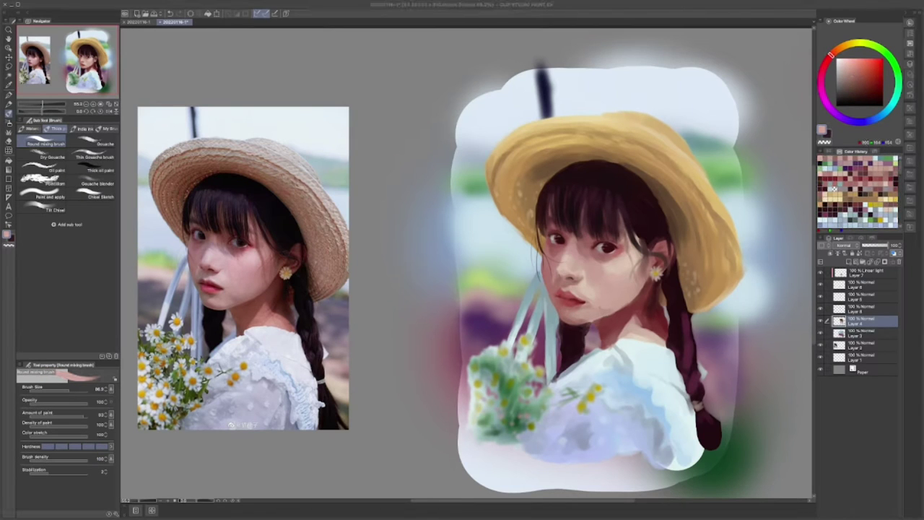
scroll(779, 319, "down", 1)
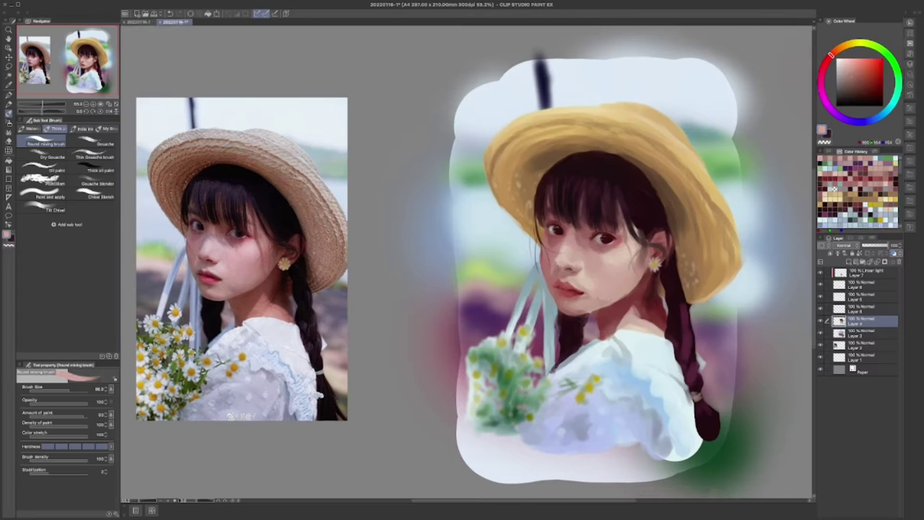
left_click(617, 309)
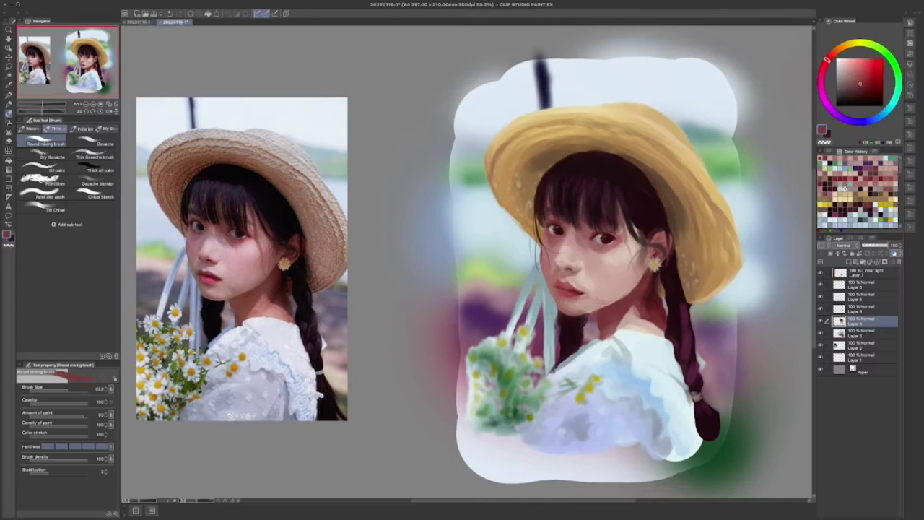
Refine the hat ribbons beside the face with dark blue shadows and light blue tones
left_click(854, 188)
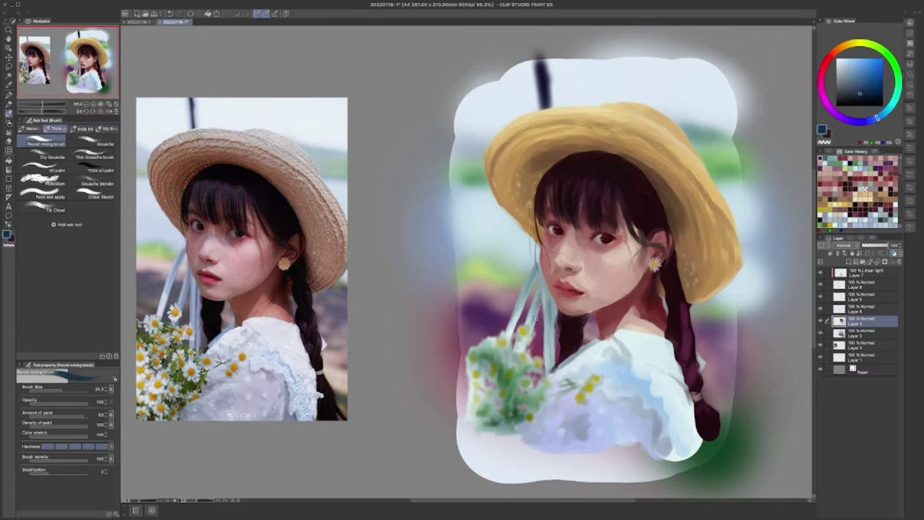
scroll(550, 305, "up", 5)
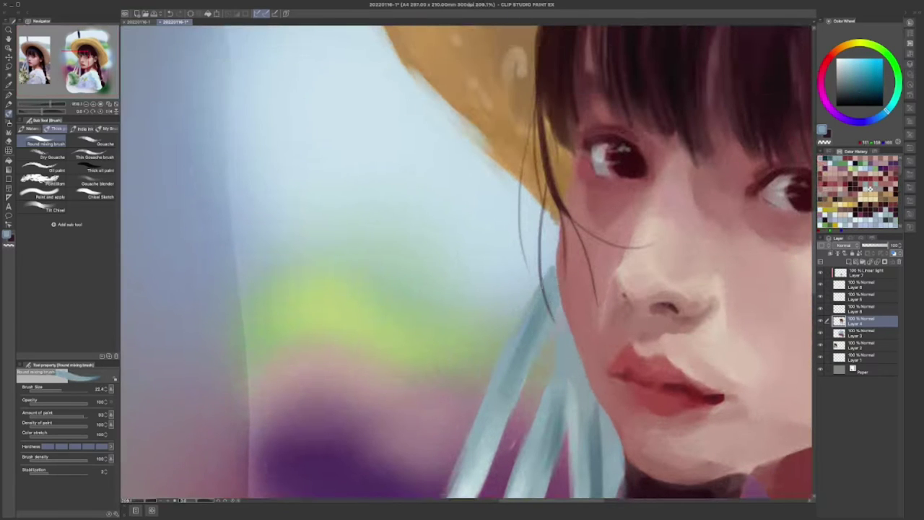
scroll(466, 262, "down", 5)
scroll(467, 262, "up", 1)
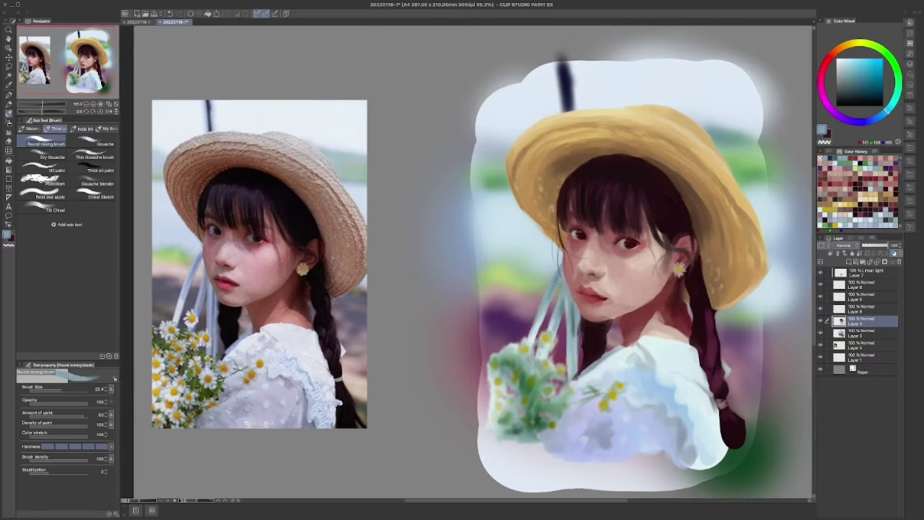
scroll(466, 262, "up", 5)
scroll(467, 262, "down", 6)
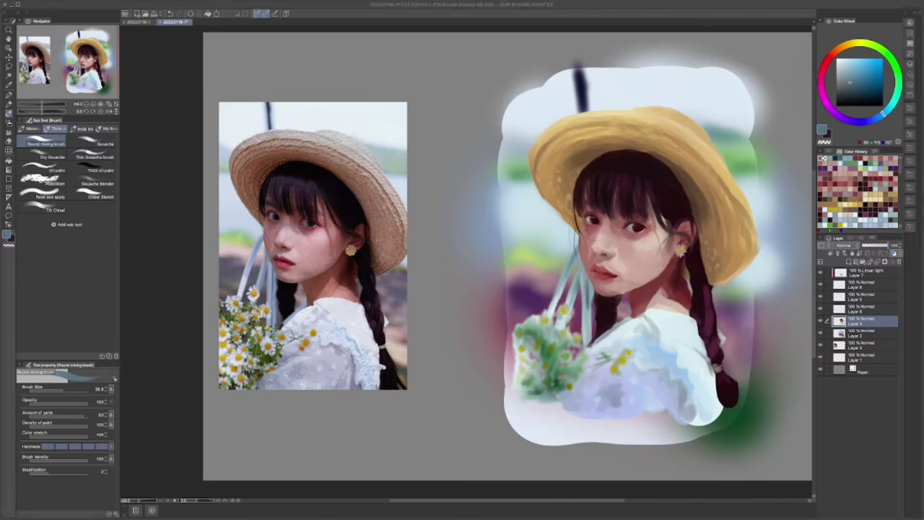
left_click_drag(613, 288, 590, 286)
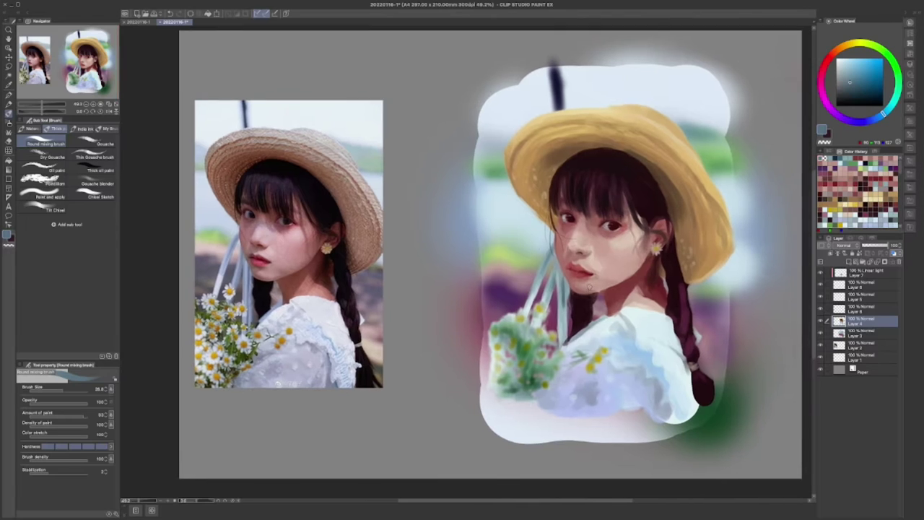